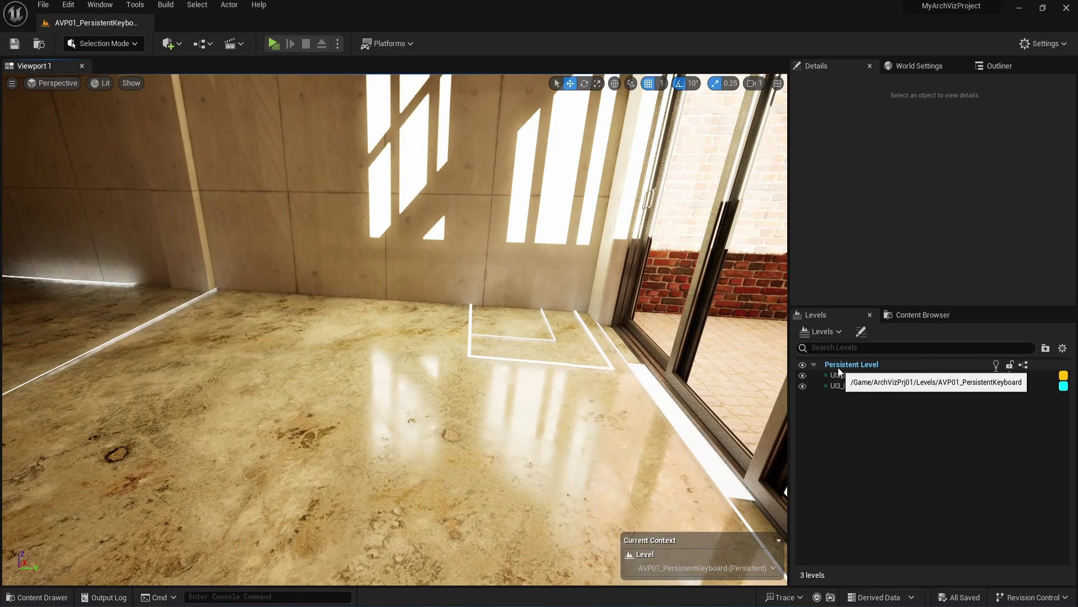
Add existing levels UI3_Furniture, UI3_ScenarioK1 and UI3_ScenarioK2 from ArchVizUI_V3/Levels to the world
{"action": "left_click", "coordinate": [832, 332]}
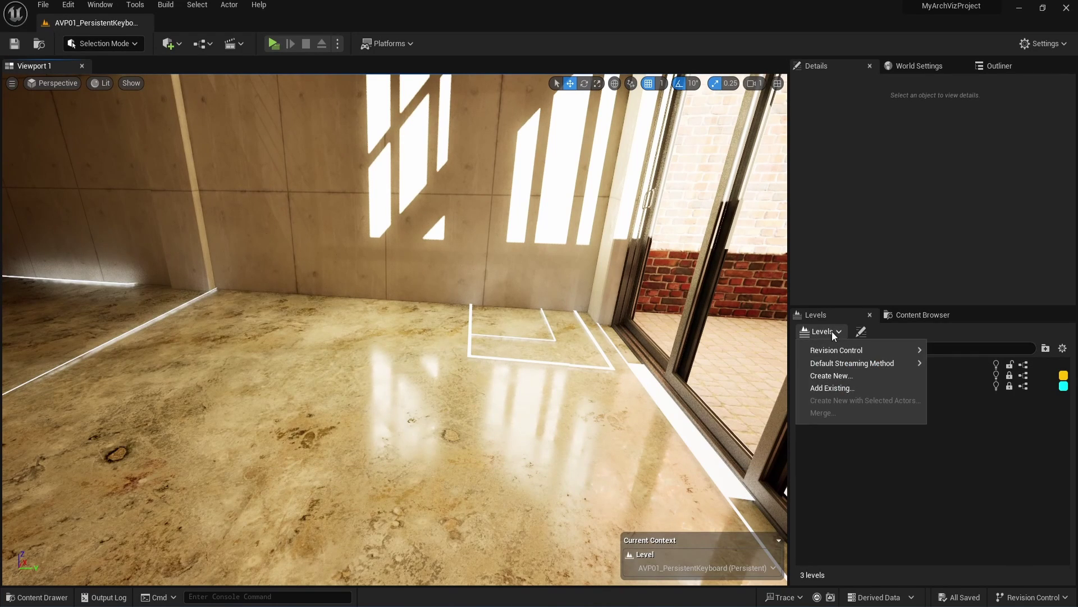
{"action": "left_click", "coordinate": [836, 392]}
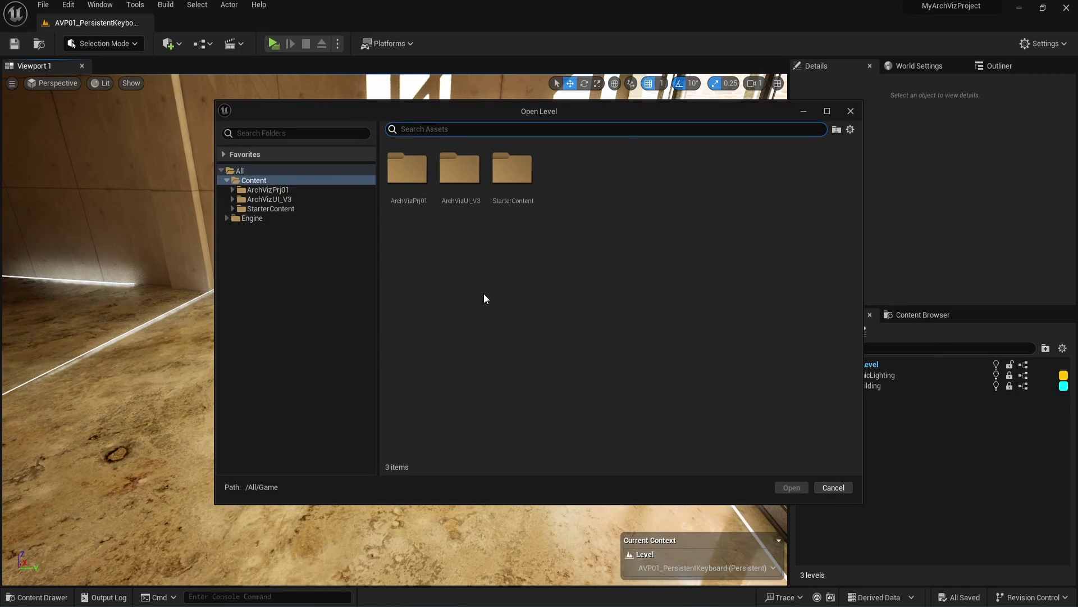
{"action": "double_click", "coordinate": [269, 200]}
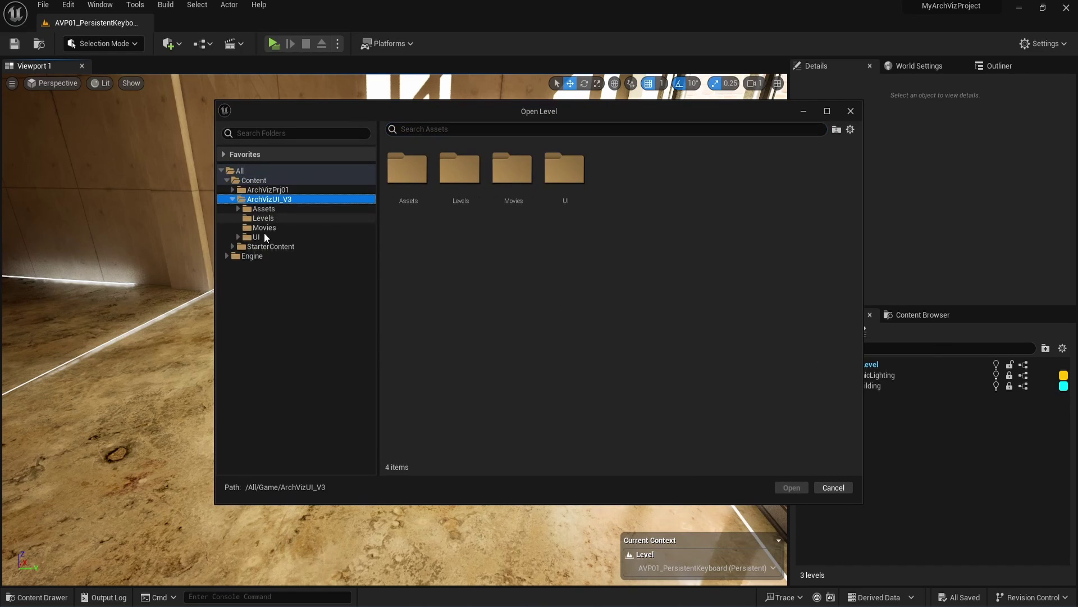
{"action": "left_click", "coordinate": [263, 218]}
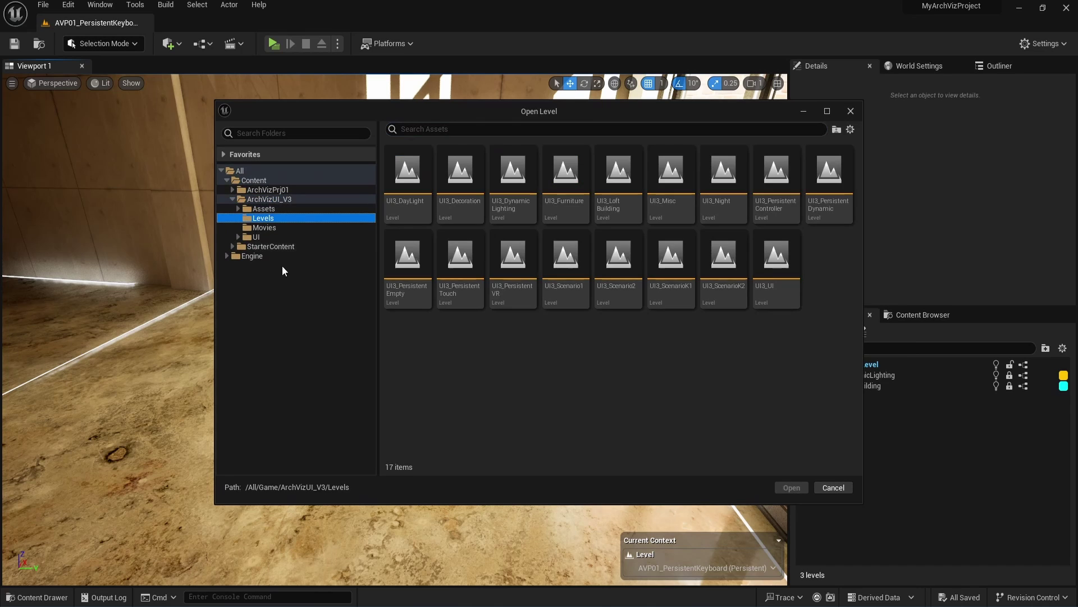
{"action": "left_click", "coordinate": [555, 169]}
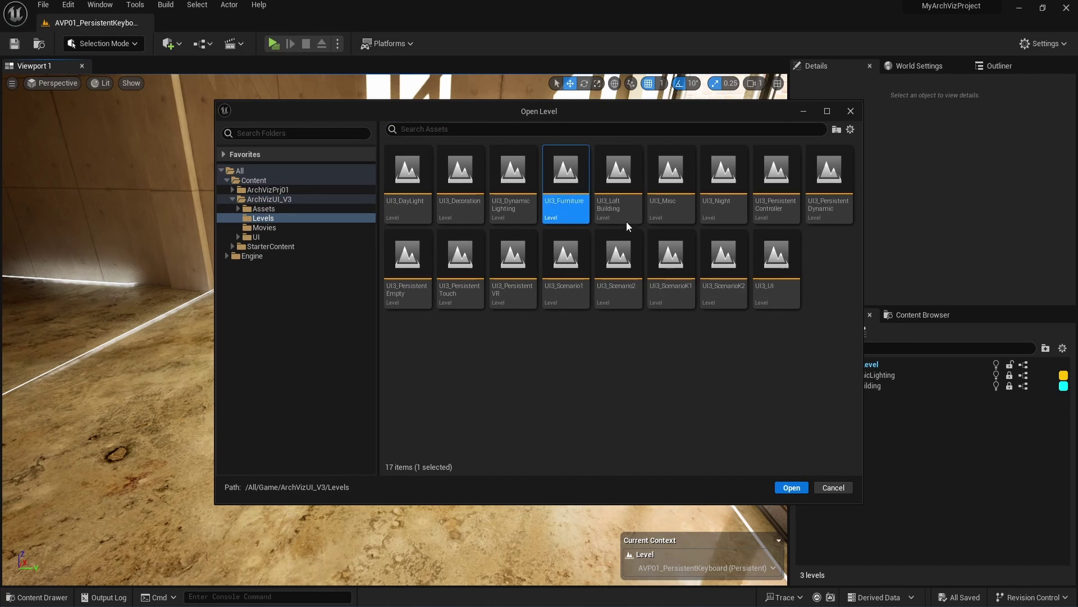
{"action": "left_click", "coordinate": [673, 265], "text": "ctrl"}
{"action": "left_click", "coordinate": [734, 292], "text": "ctrl"}
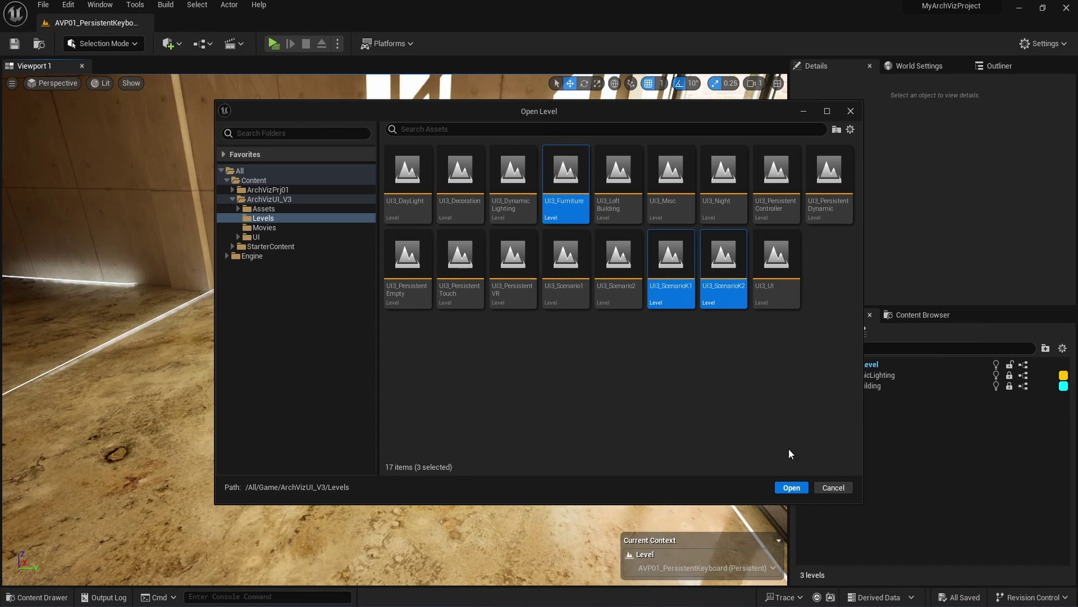
{"action": "left_click", "coordinate": [796, 490]}
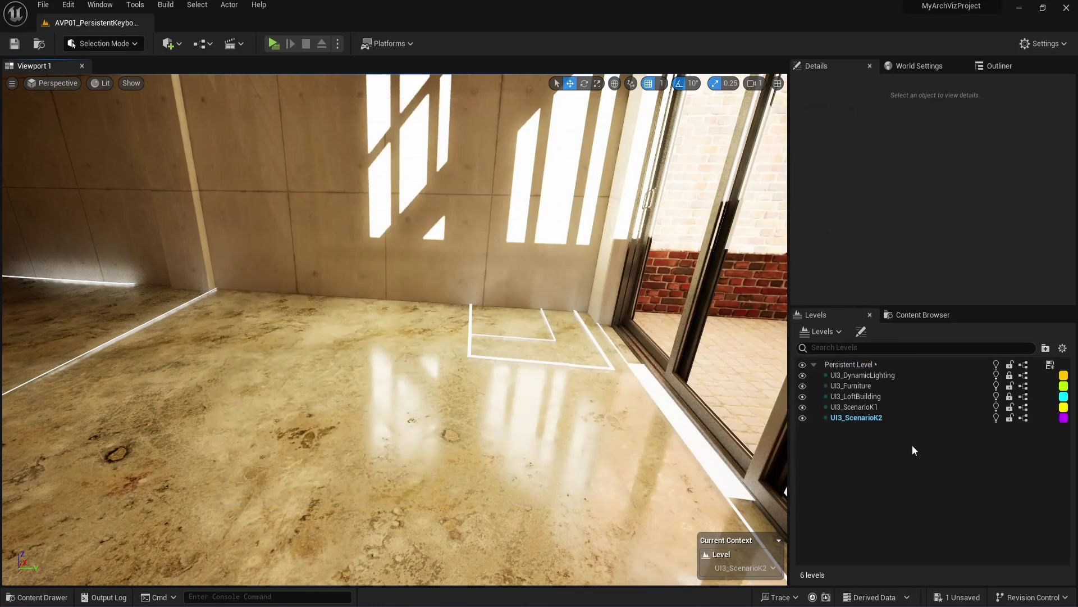
{"action": "mouse_move", "coordinate": [635, 423]}
{"action": "right_mouse_down"}
{"action": "mouse_move", "coordinate": [483, 416]}
{"action": "mouse_move", "coordinate": [624, 417]}
{"action": "right_mouse_up"}
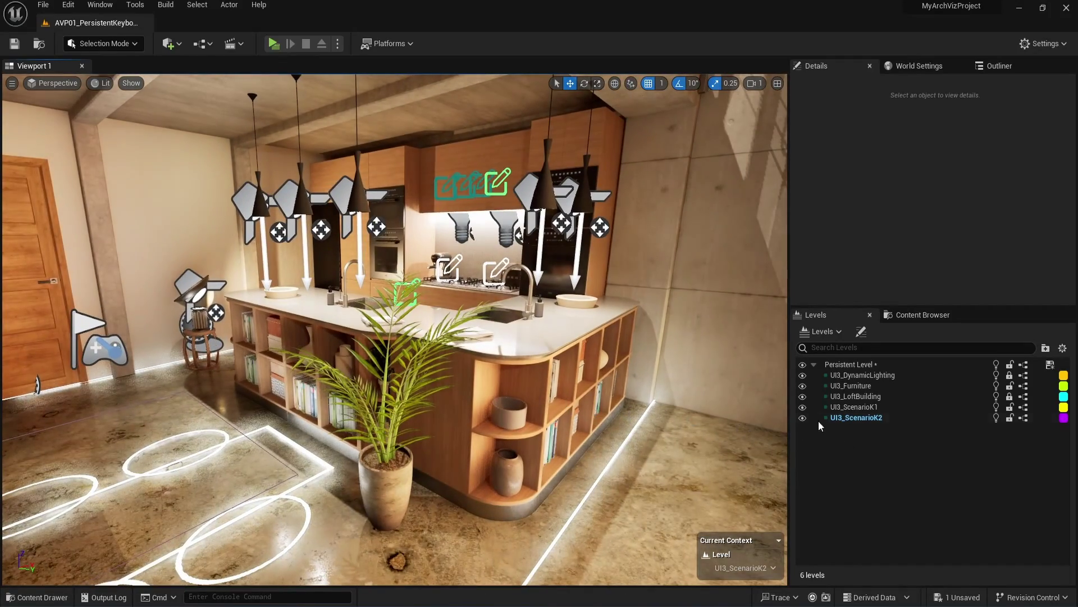
Toggle kitchen level visibility so UI3_ScenarioK2 is hidden and UI3_ScenarioK1 shows
{"action": "left_click", "coordinate": [802, 418]}
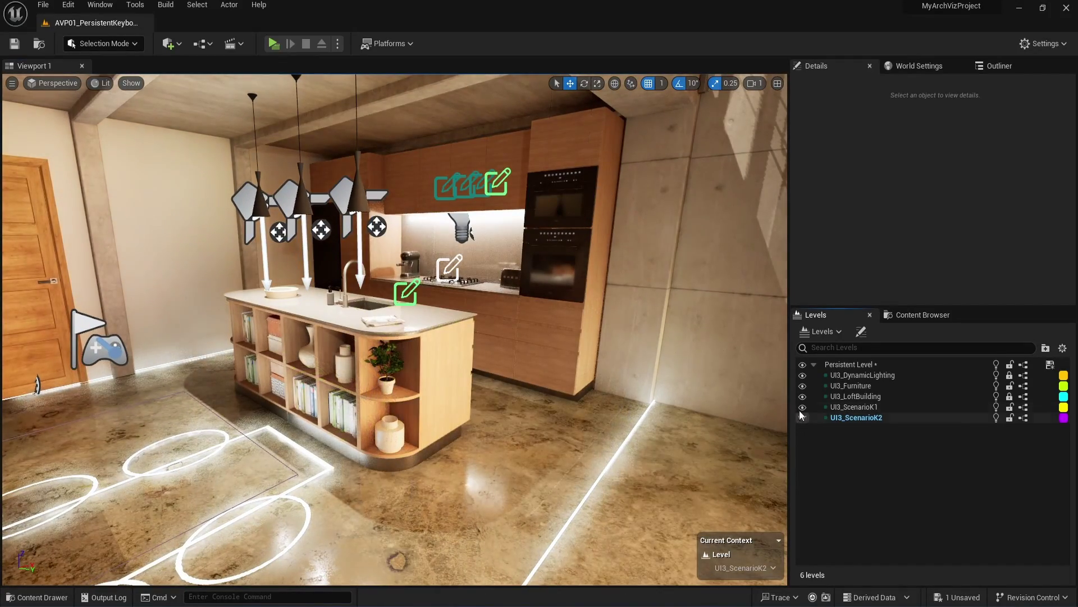
{"action": "left_click", "coordinate": [803, 407]}
{"action": "left_click", "coordinate": [802, 418]}
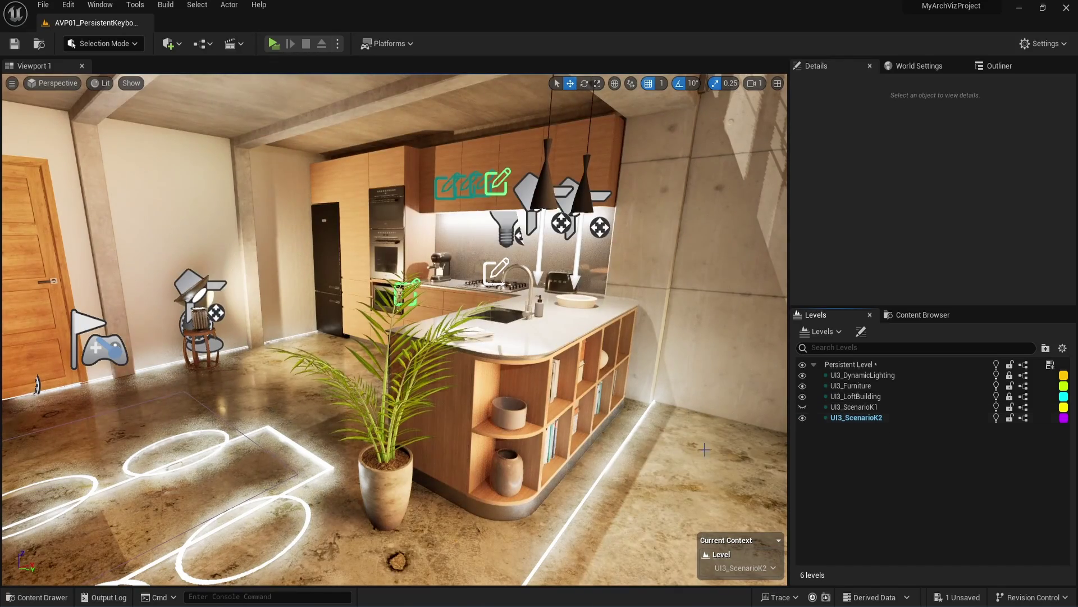
{"action": "right_click_drag", "start_coordinate": [393, 304], "coordinate": [422, 304]}
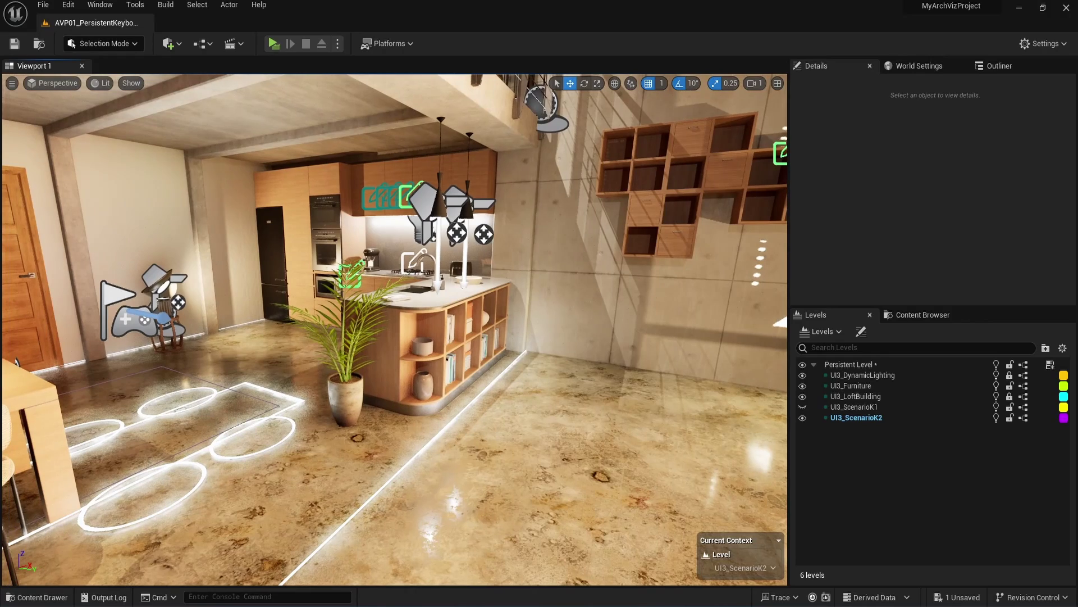
{"action": "left_click", "coordinate": [802, 418]}
{"action": "left_click", "coordinate": [802, 407]}
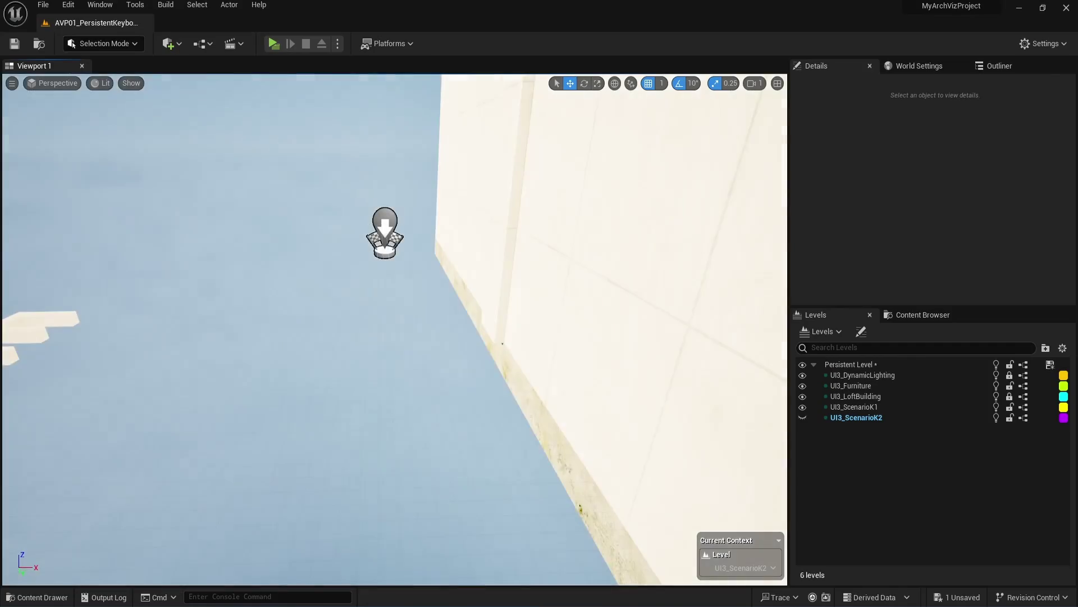
Select the BP_SDotUI3InfoMap actor and try entering 1 in its Unit ID field
{"action": "left_click", "coordinate": [385, 232]}
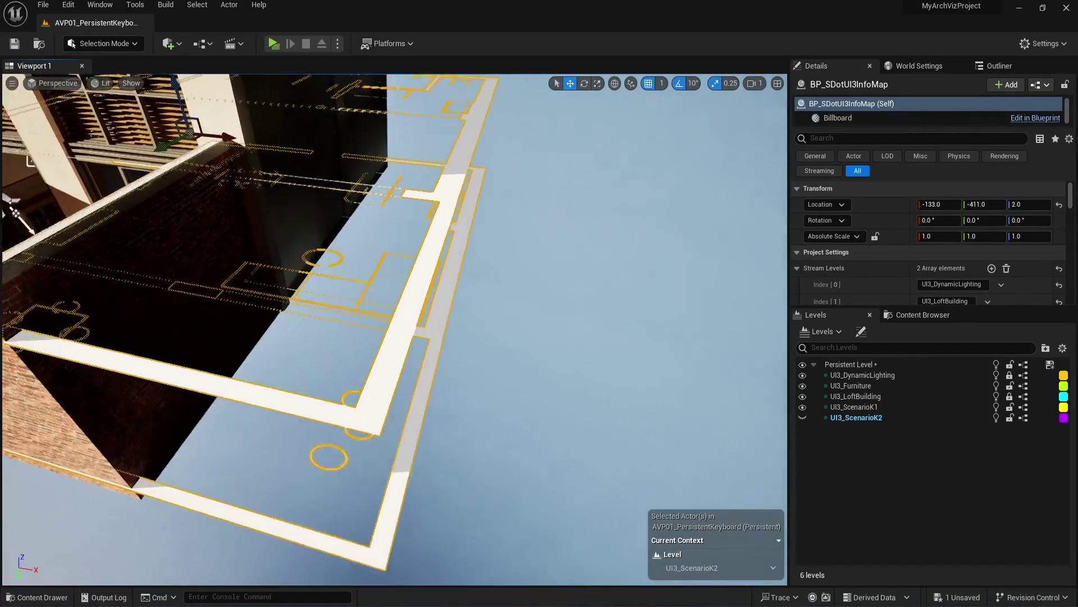
{"action": "scroll", "coordinate": [939, 262], "scroll_direction": "down", "scroll_amount": 2}
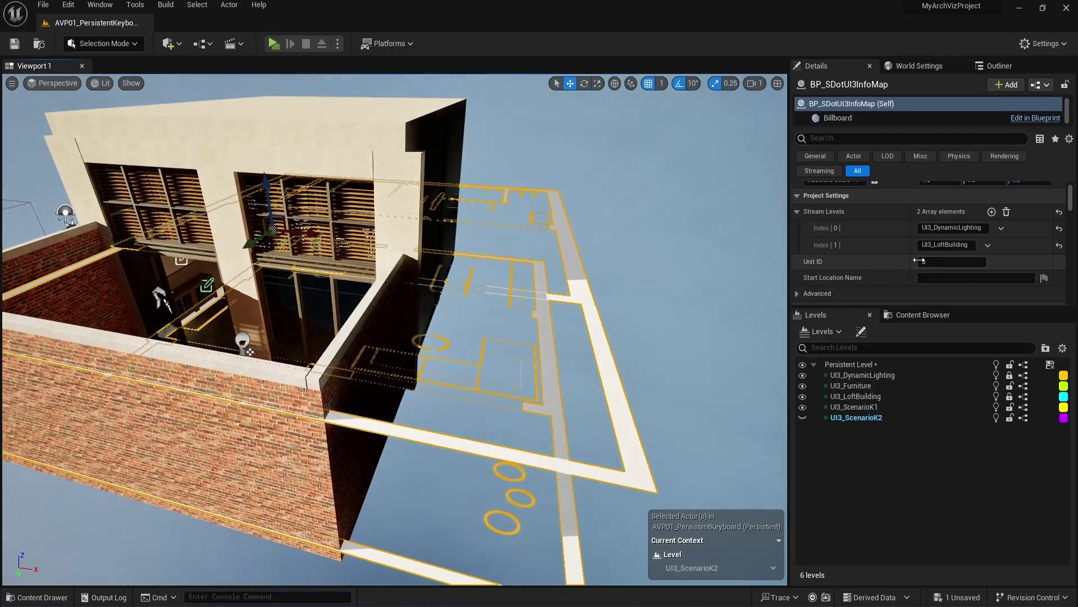
{"action": "type", "text": "1"}
{"action": "key", "text": "Return"}
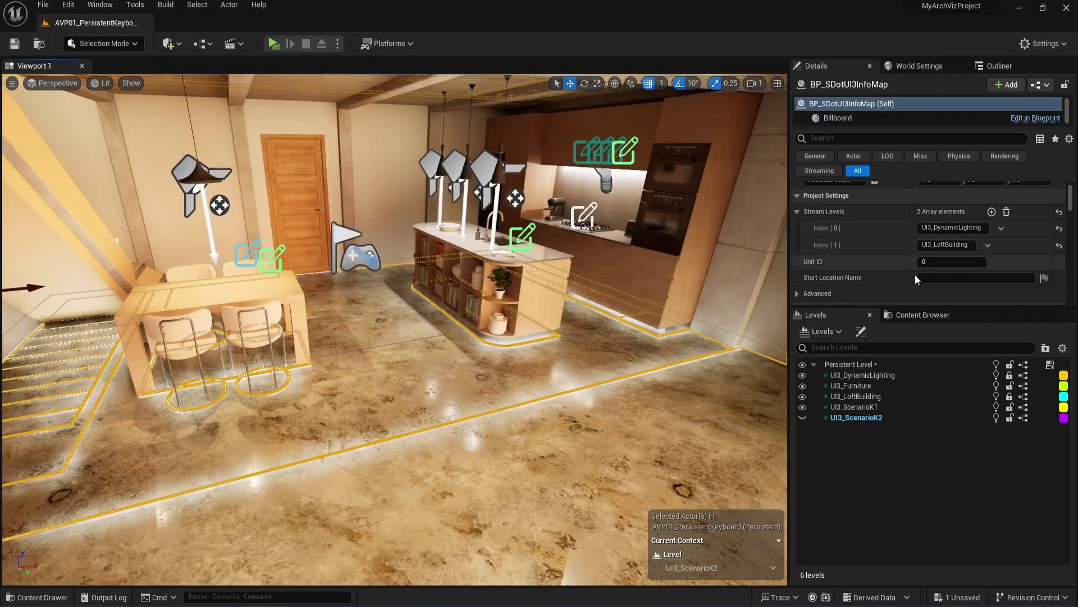
Add a third Stream Levels entry on the info map and set it to UI3_Furniture
{"action": "left_click_drag", "start_coordinate": [924, 306], "coordinate": [933, 424]}
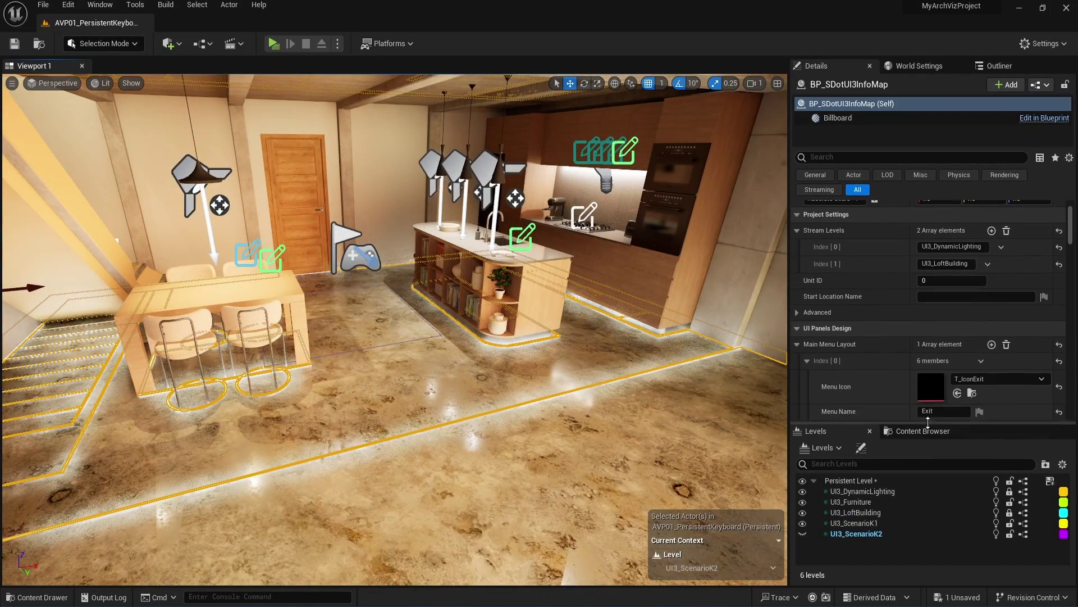
{"action": "left_click", "coordinate": [992, 230]}
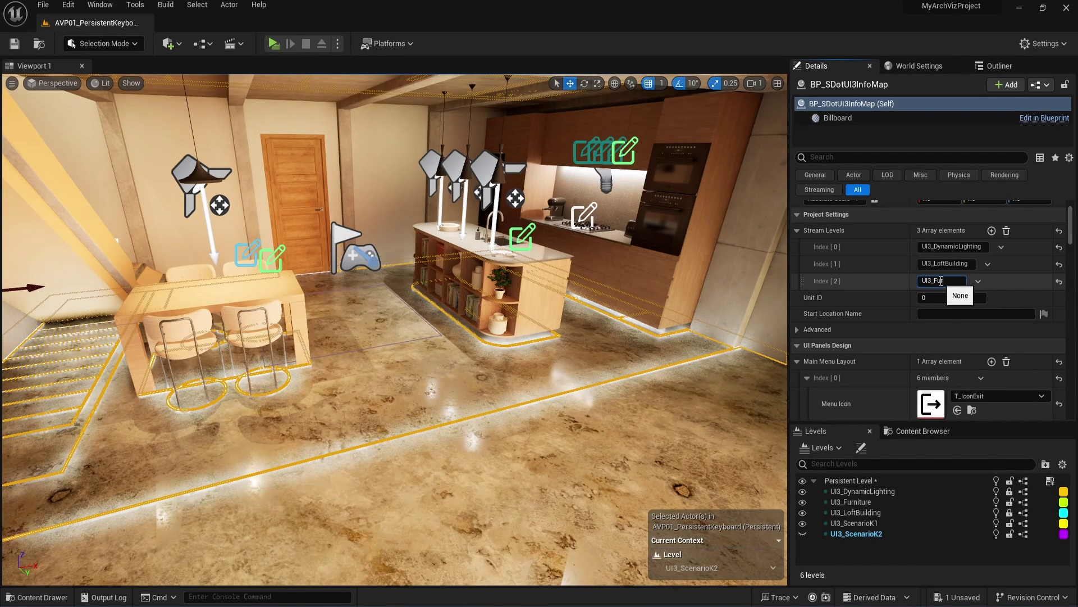
{"action": "left_click", "coordinate": [941, 280]}
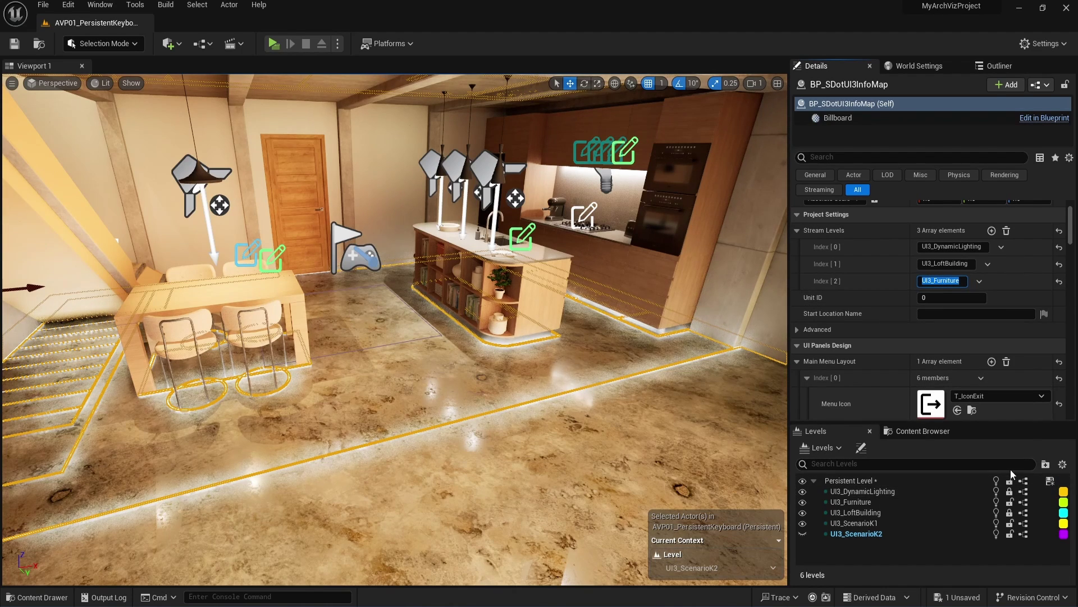
{"action": "left_click", "coordinate": [1046, 465]}
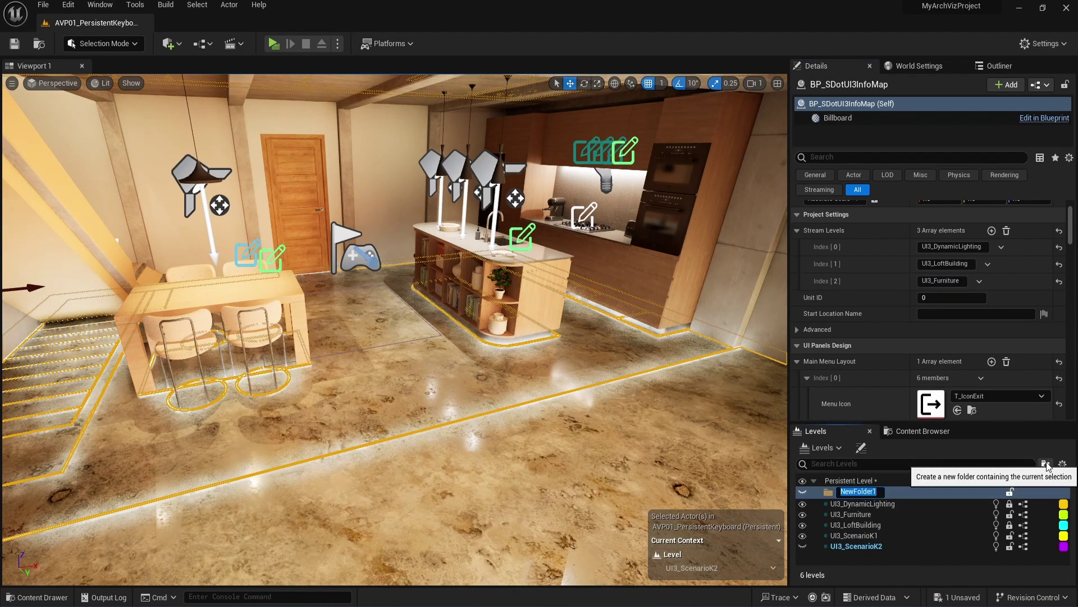
Name the new folder Streaming and move UI3_DynamicLighting, UI3_Furniture and UI3_LoftBuilding into it
{"action": "type", "text": "Streaming"}
{"action": "key", "text": "Return"}
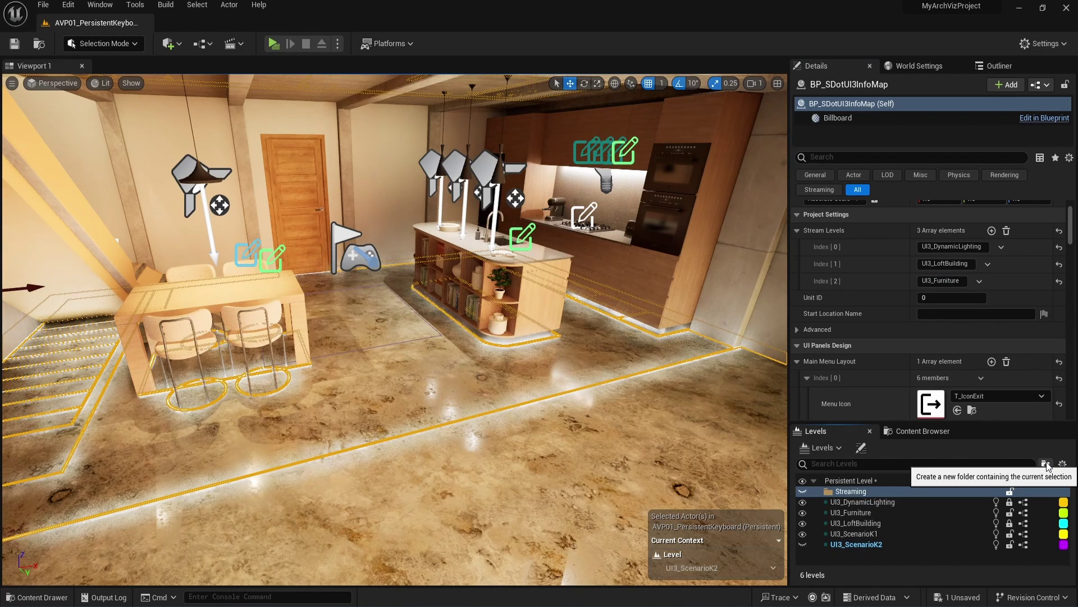
{"action": "left_click", "coordinate": [871, 501]}
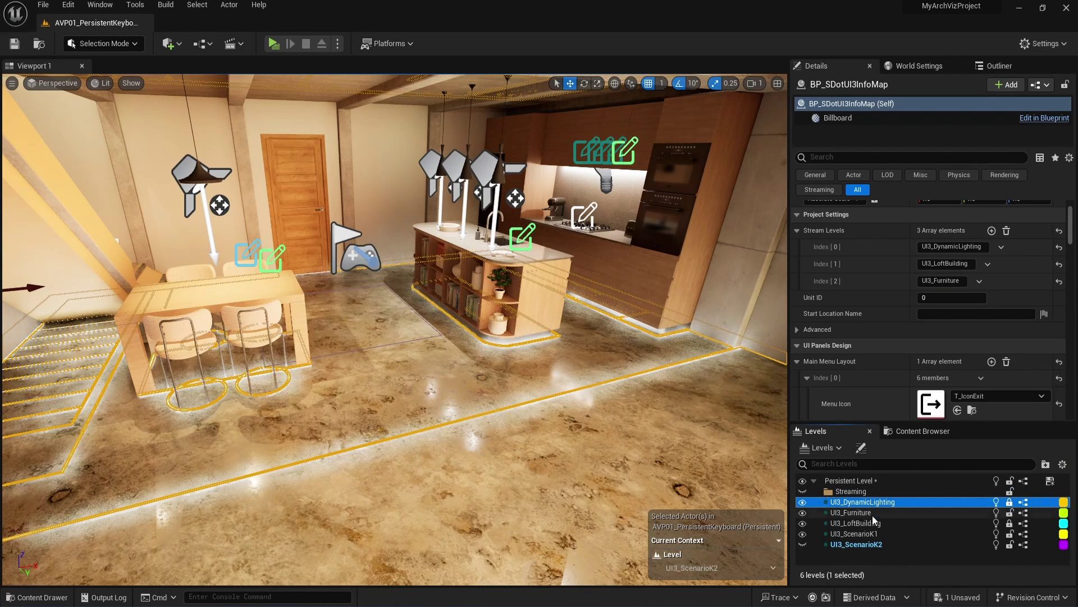
{"action": "left_click", "coordinate": [872, 514], "text": "ctrl"}
{"action": "left_click", "coordinate": [873, 524], "text": "ctrl"}
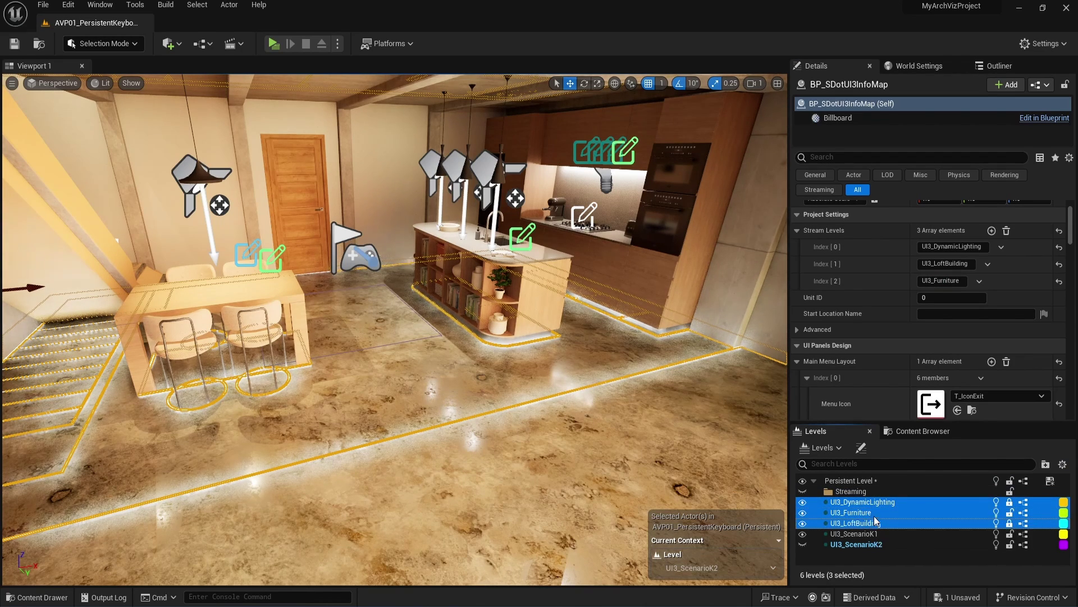
{"action": "left_click_drag", "start_coordinate": [873, 524], "coordinate": [873, 492]}
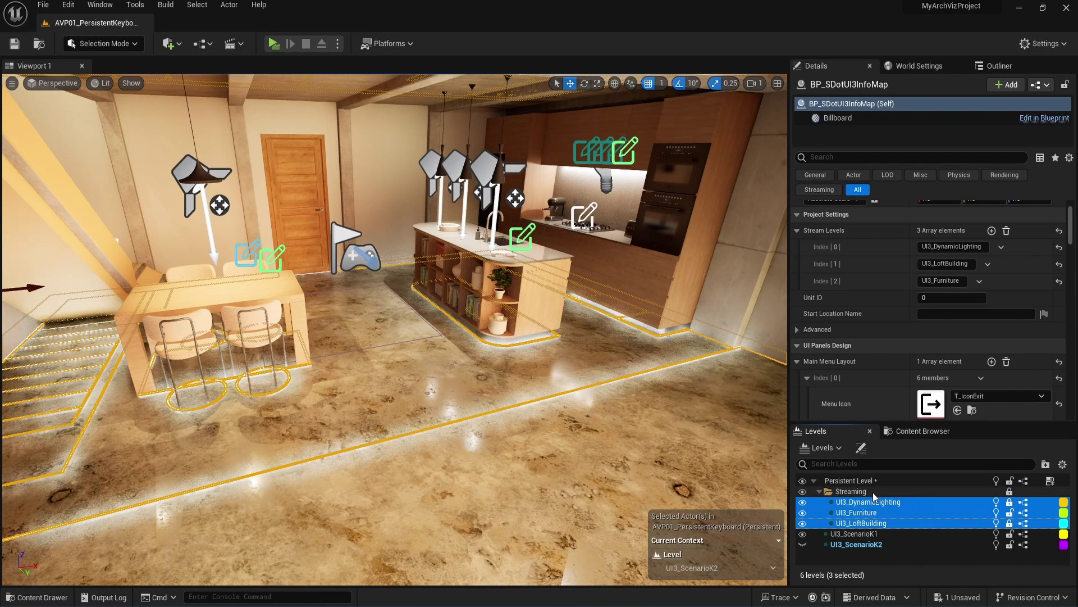
Create a Kitchen level folder and move UI3_ScenarioK1 and UI3_ScenarioK2 into it
{"action": "left_click", "coordinate": [905, 481]}
{"action": "left_click", "coordinate": [1046, 464]}
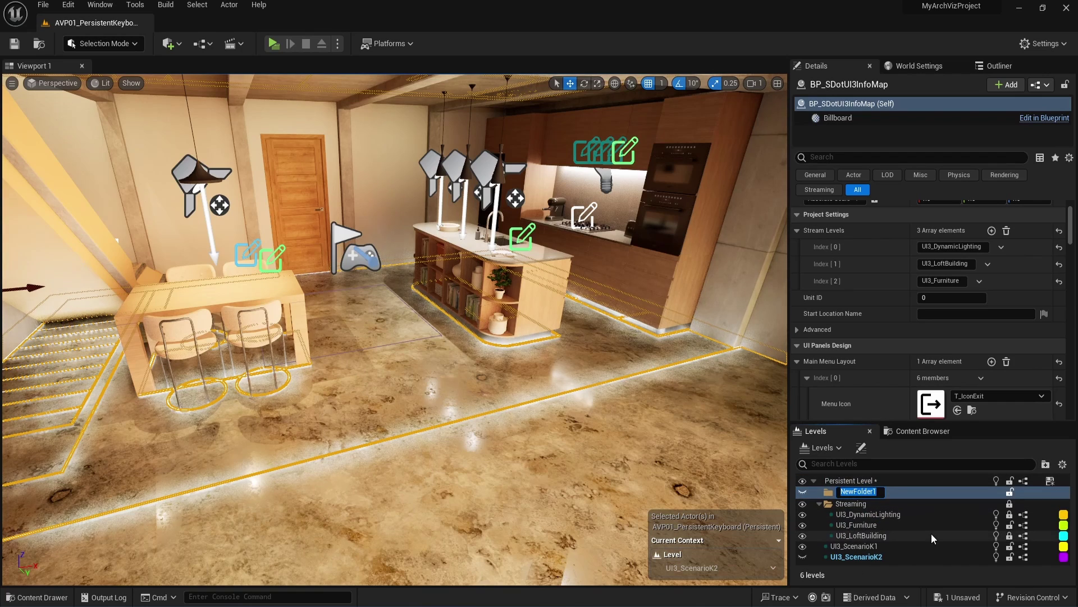
{"action": "type", "text": "Kitchen"}
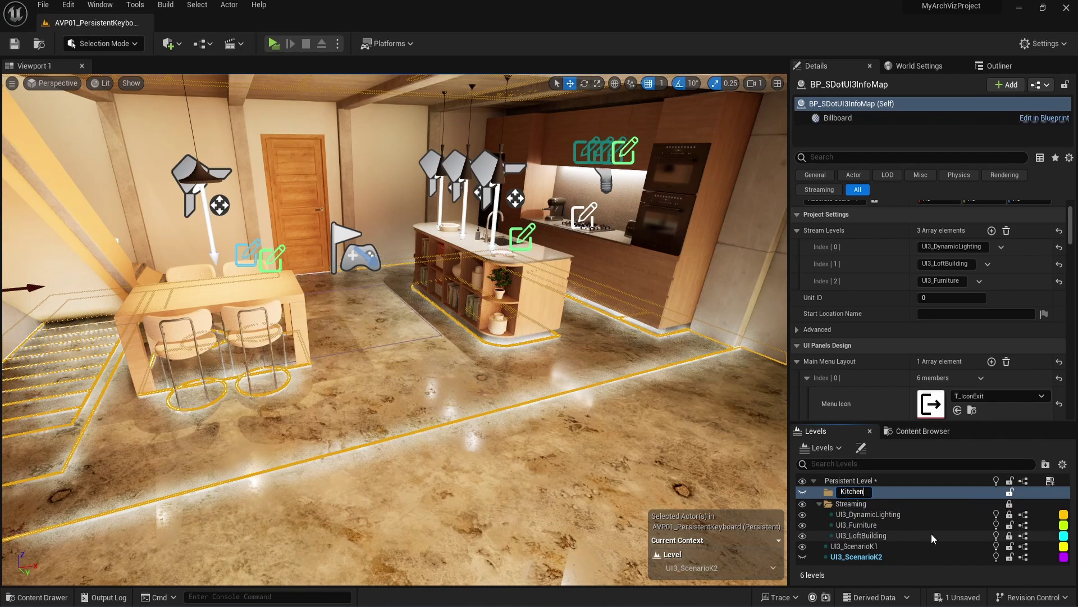
{"action": "key", "text": "Return"}
{"action": "left_click", "coordinate": [876, 544]}
{"action": "left_click", "coordinate": [876, 554], "text": "shift"}
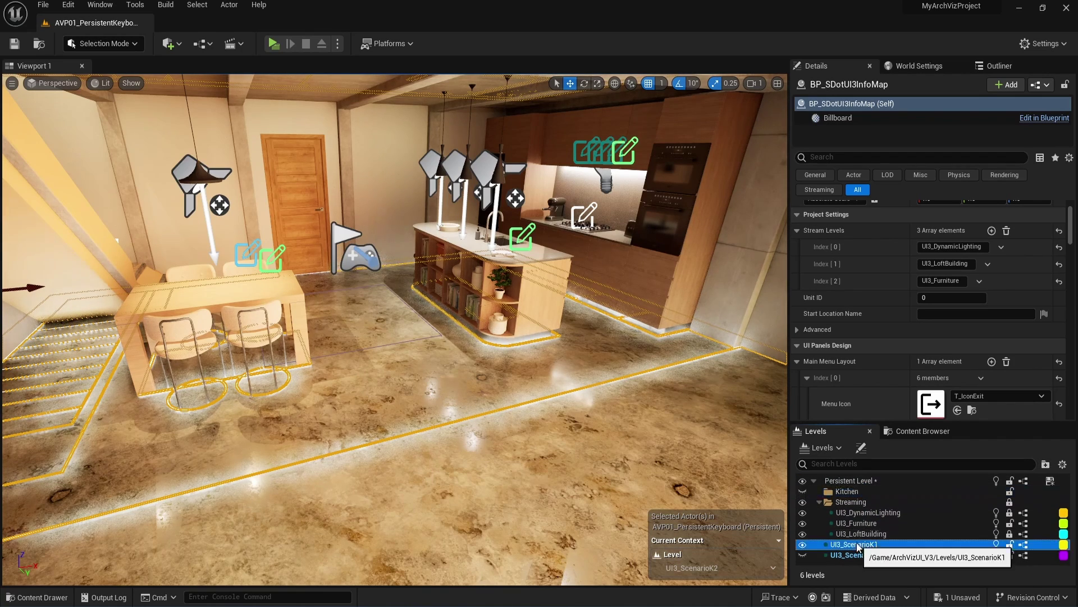
{"action": "left_click_drag", "start_coordinate": [876, 553], "coordinate": [856, 490]}
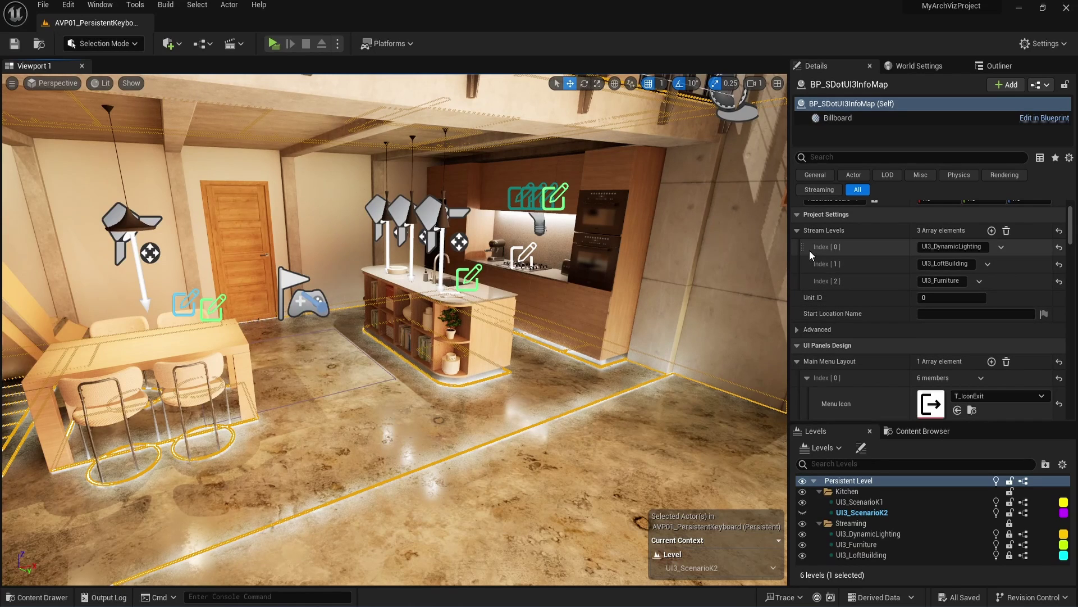
Reorder stream levels to UI3_LoftBuilding, UI3_Furniture, UI3_DynamicLighting and save the persistent level
{"action": "left_click_drag", "start_coordinate": [804, 260], "coordinate": [809, 248]}
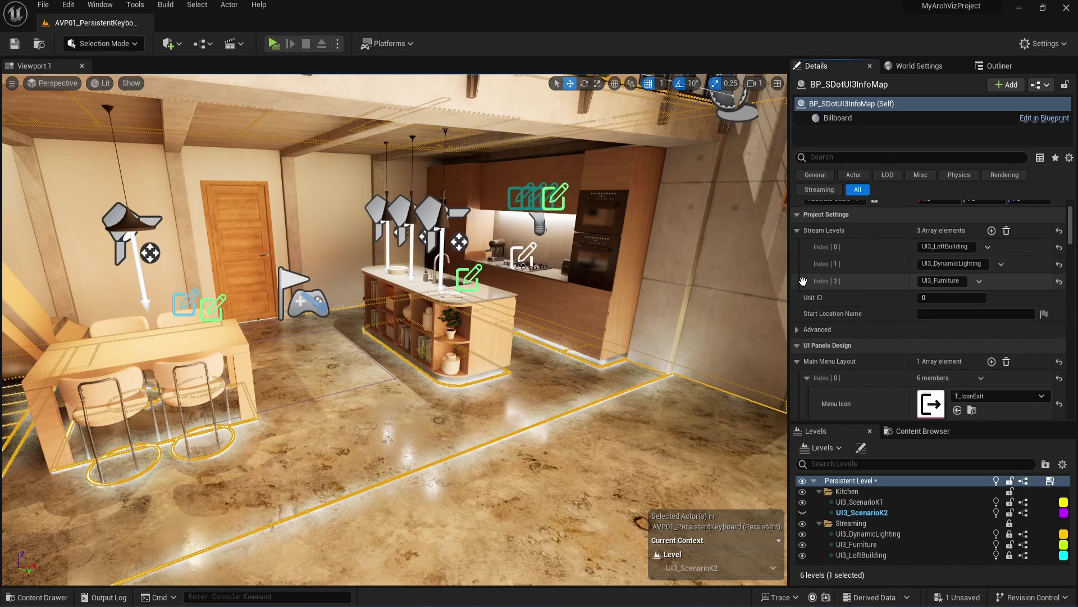
{"action": "left_click_drag", "start_coordinate": [801, 281], "coordinate": [811, 264]}
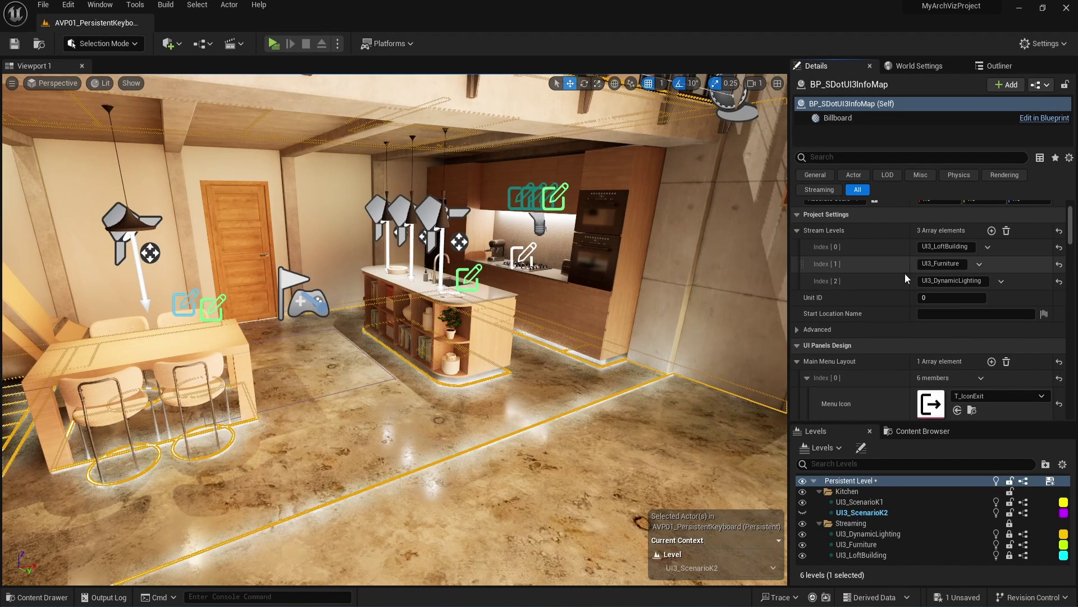
{"action": "left_click", "coordinate": [1050, 481]}
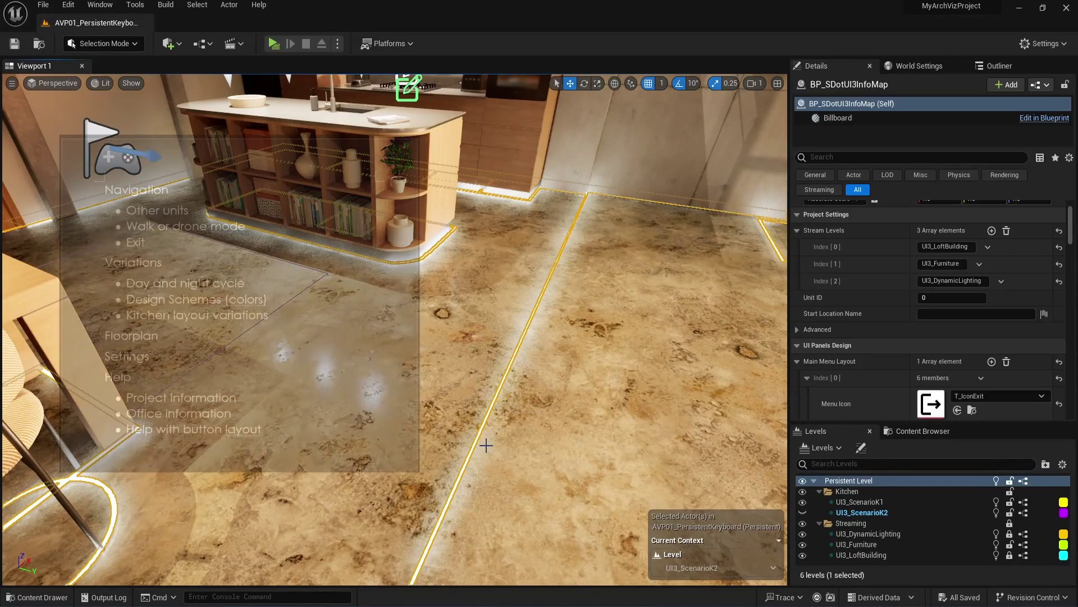
Rotate the viewport from the kitchen island toward the oven wall
{"action": "right_click_drag", "start_coordinate": [536, 434], "coordinate": [593, 417]}
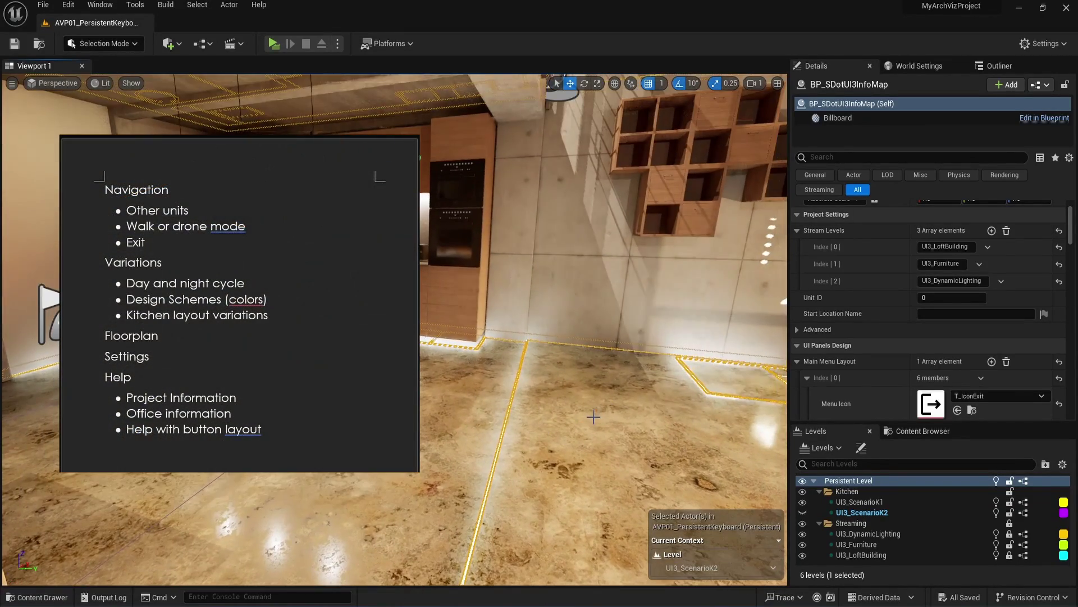
Find Main Menu Layout Index [0] in Details and begin renaming its Exit menu name to Navigation
{"action": "scroll", "coordinate": [889, 323], "scroll_direction": "down", "scroll_amount": 3}
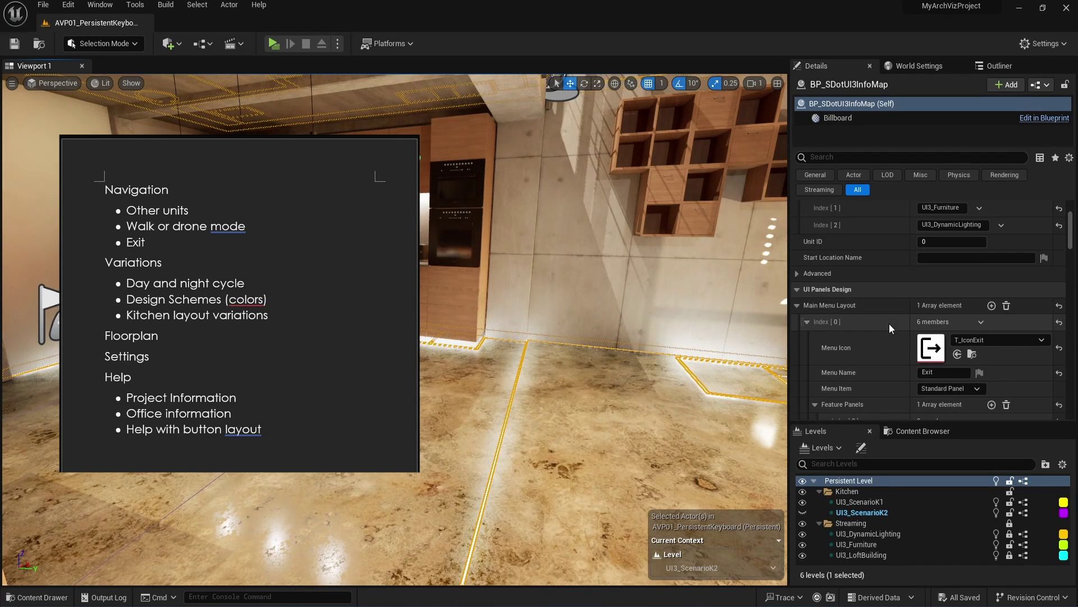
{"action": "scroll", "coordinate": [891, 322], "scroll_direction": "down", "scroll_amount": 4}
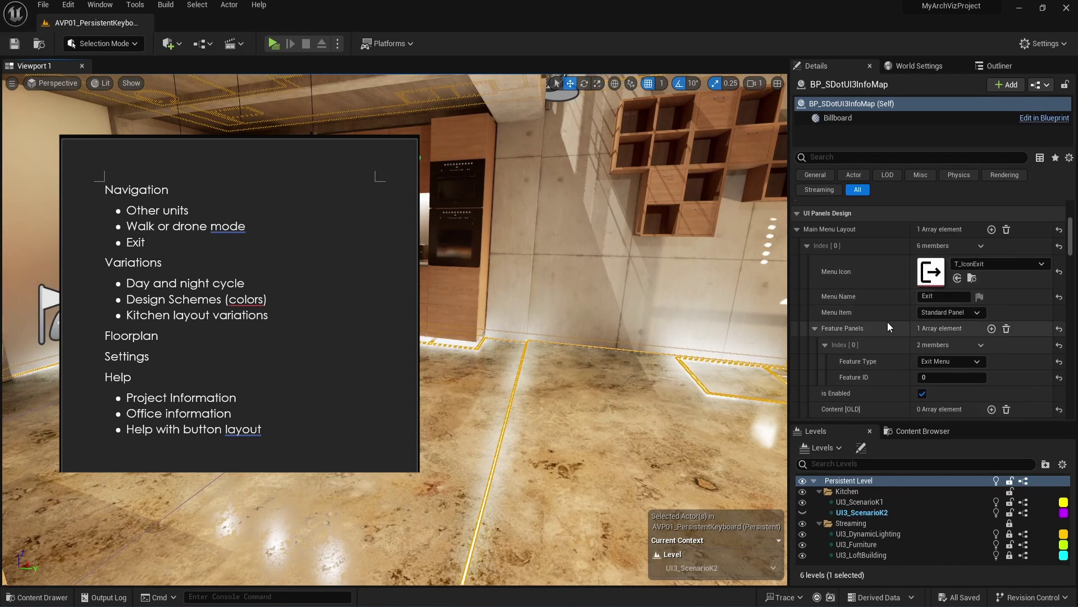
{"action": "scroll", "coordinate": [887, 325], "scroll_direction": "down", "scroll_amount": 2}
{"action": "left_click_drag", "start_coordinate": [933, 422], "coordinate": [934, 482]}
{"action": "scroll", "coordinate": [951, 382], "scroll_direction": "up", "scroll_amount": 3}
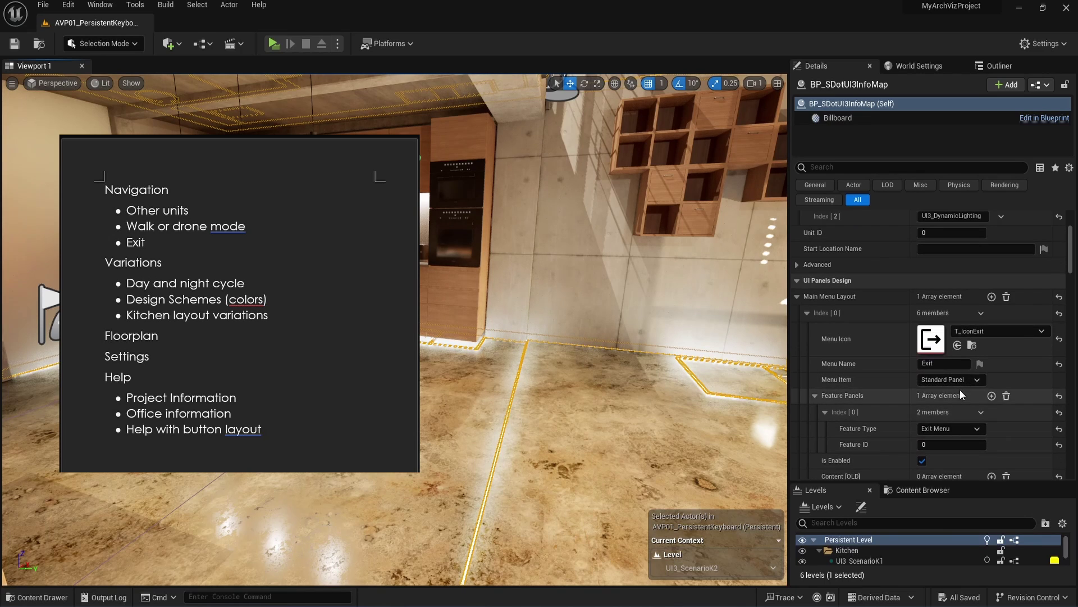
{"action": "scroll", "coordinate": [959, 390], "scroll_direction": "down", "scroll_amount": 1}
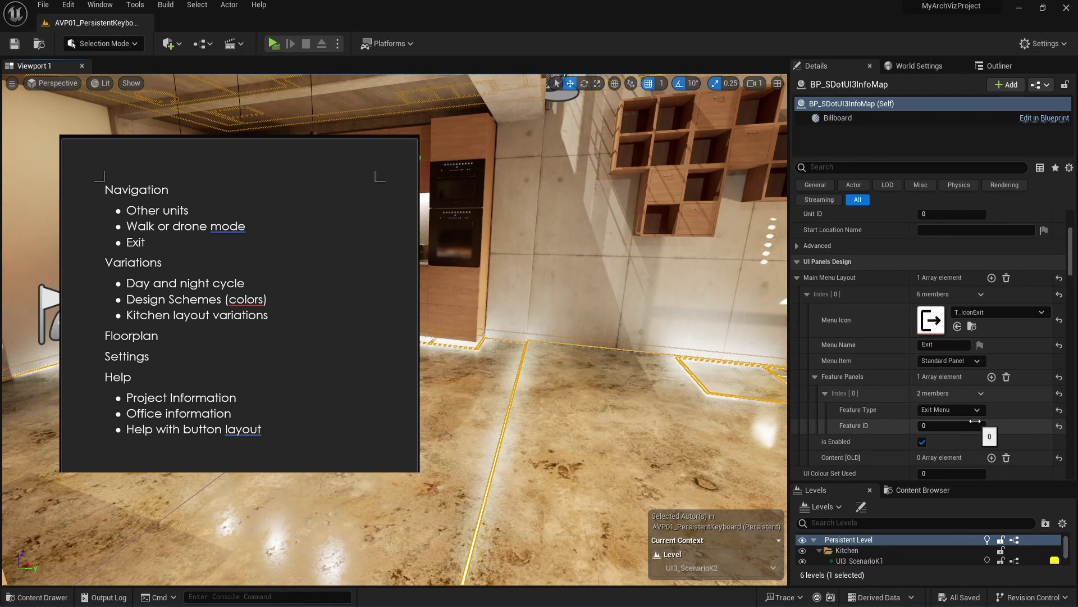
{"action": "left_click", "coordinate": [947, 347]}
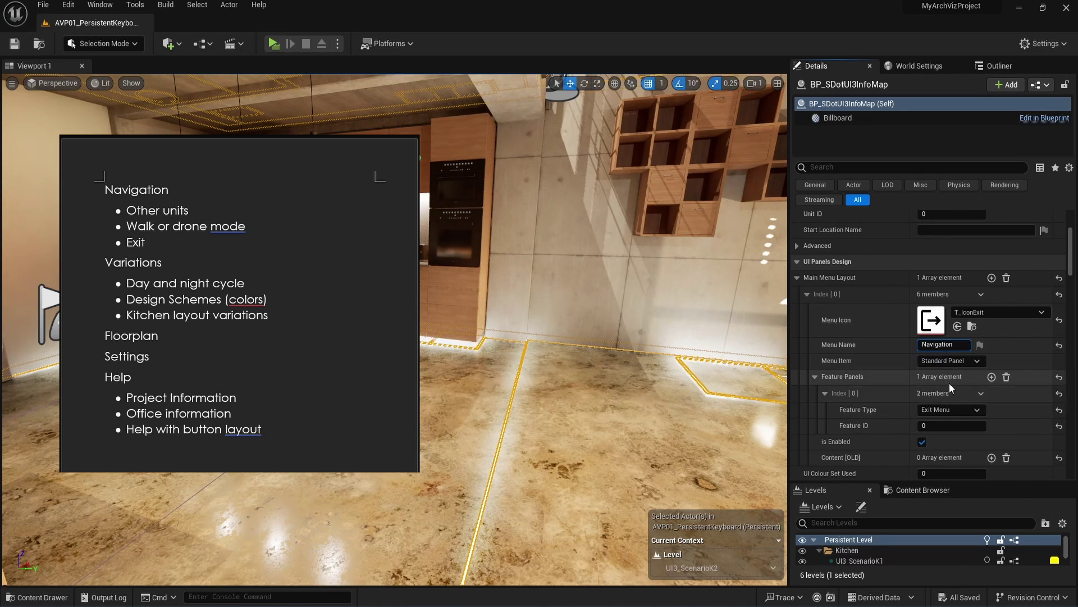
Add two more feature panels to the Navigation entry and expand their settings
{"action": "left_click", "coordinate": [992, 376]}
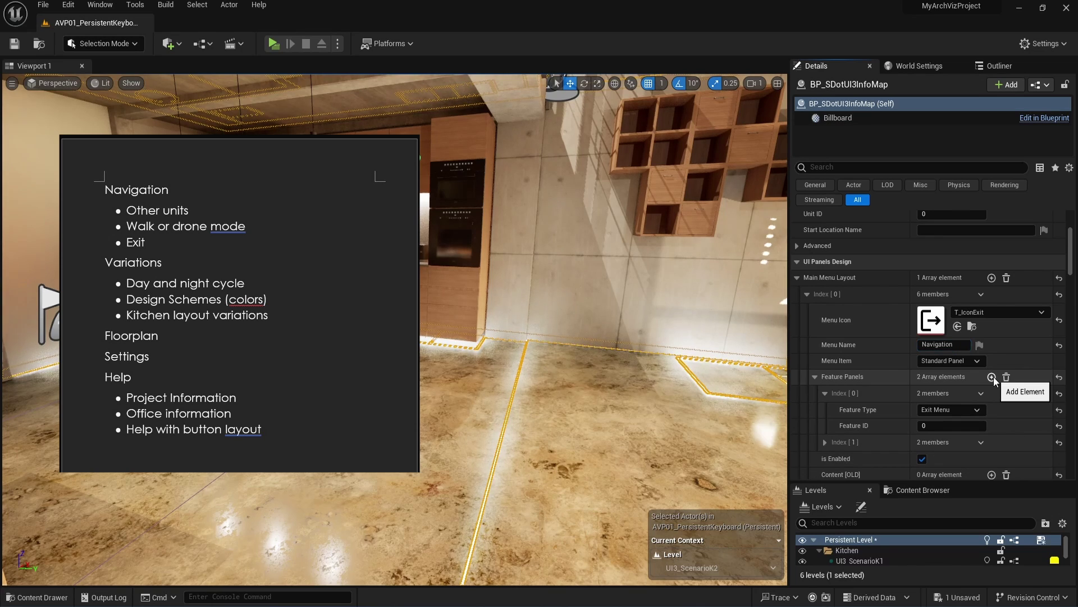
{"action": "left_click", "coordinate": [992, 376]}
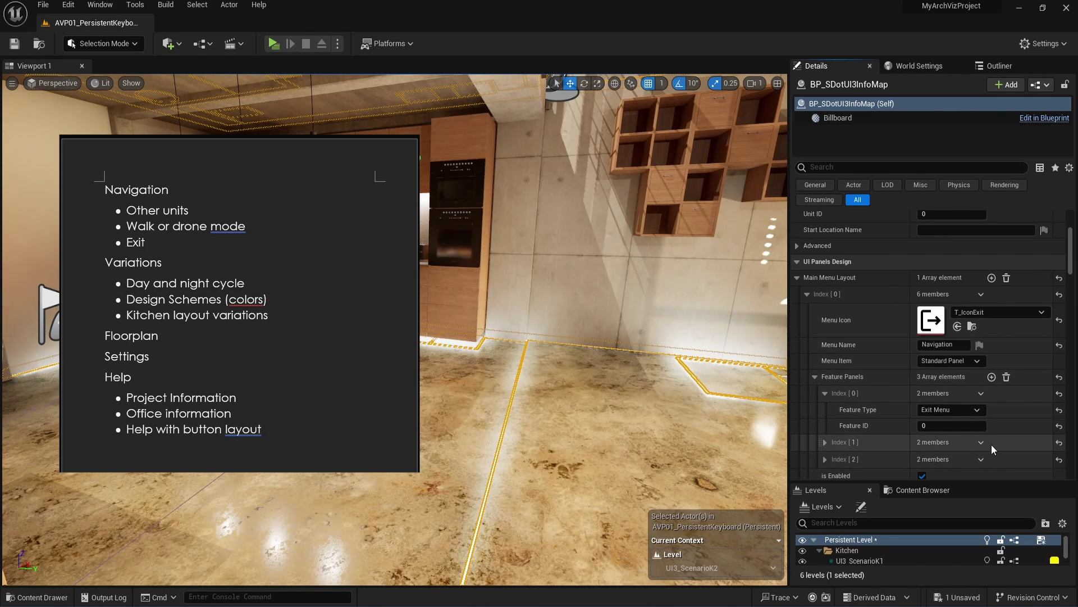
{"action": "scroll", "coordinate": [992, 444], "scroll_direction": "down", "scroll_amount": 2}
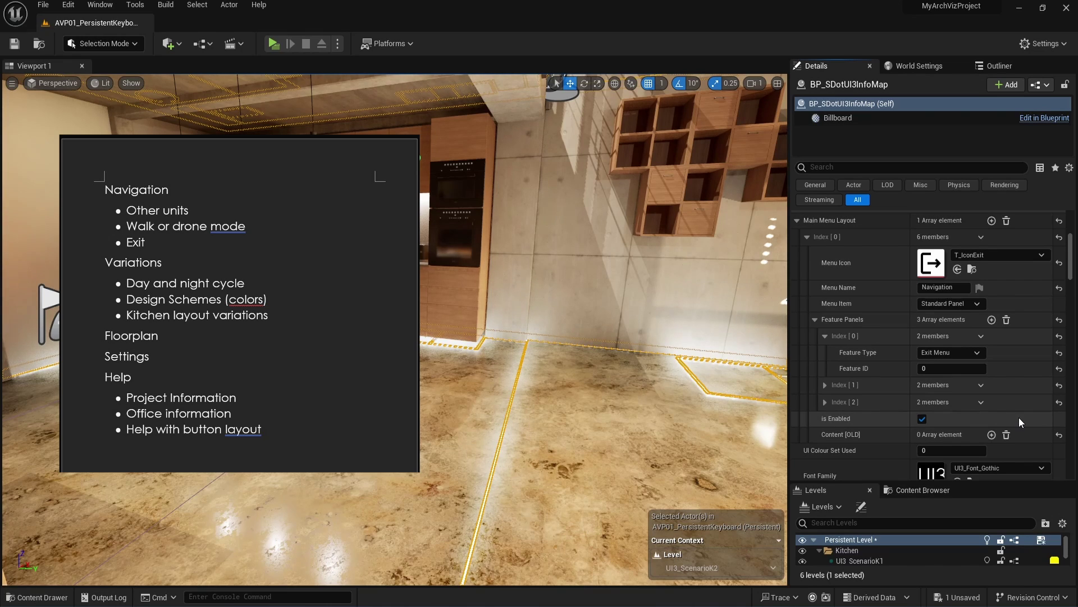
{"action": "left_click", "coordinate": [824, 386]}
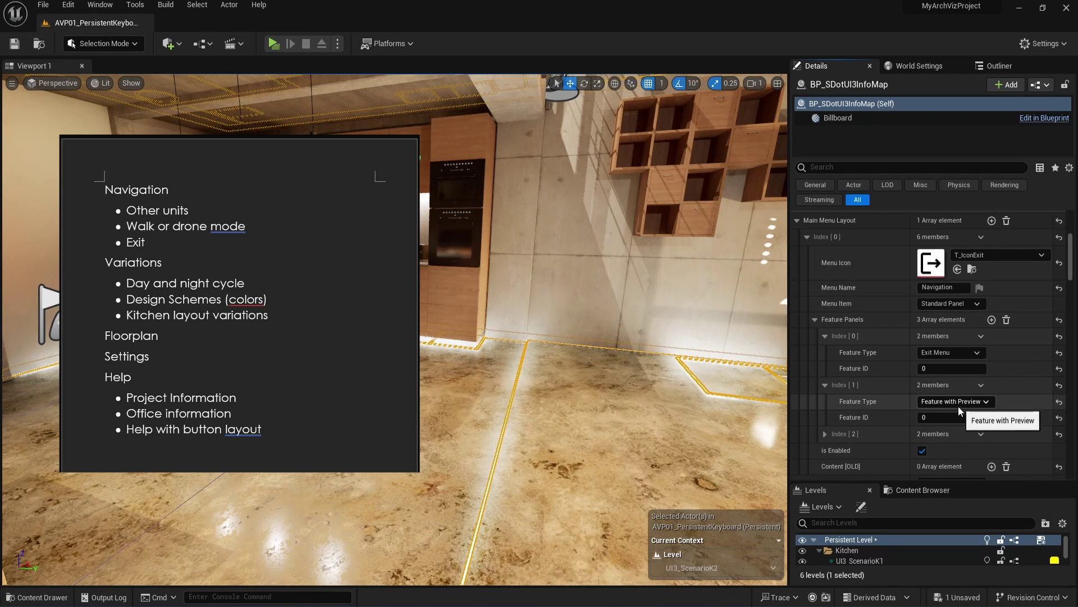
{"action": "scroll", "coordinate": [898, 417], "scroll_direction": "down", "scroll_amount": 2}
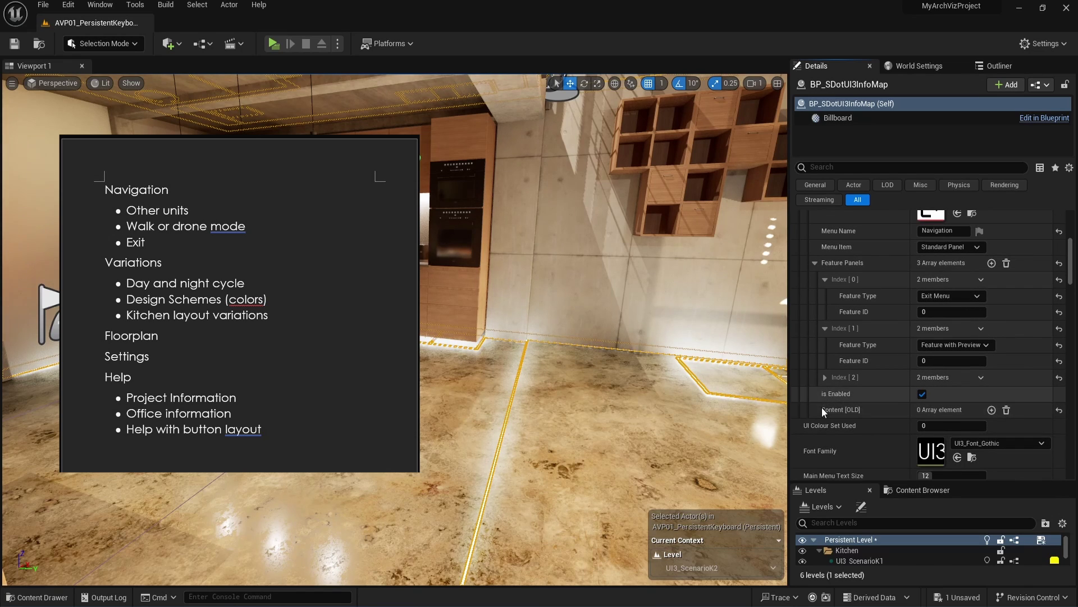
{"action": "left_click", "coordinate": [825, 377]}
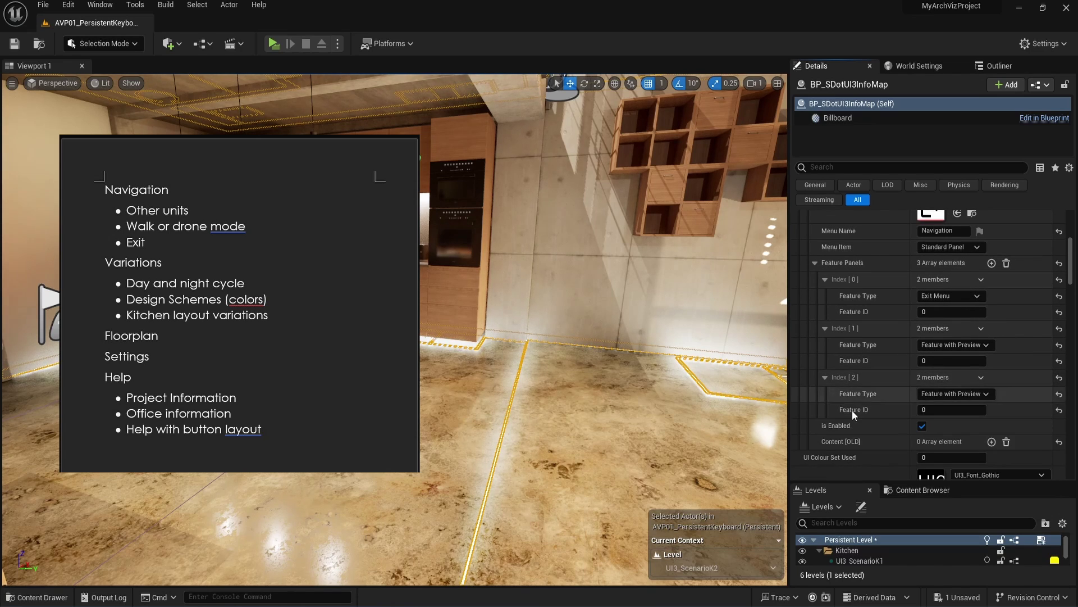
Set the third panel's feature type to Drone or Walk and move Exit Menu to the end
{"action": "scroll", "coordinate": [859, 413], "scroll_direction": "down", "scroll_amount": 1}
{"action": "left_click", "coordinate": [957, 375]}
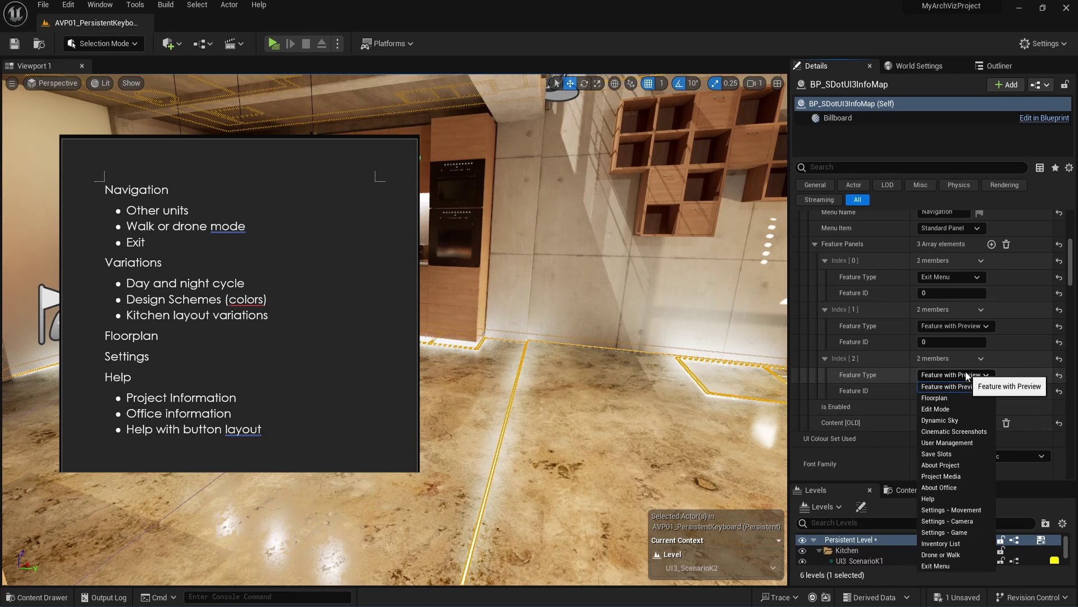
{"action": "left_click", "coordinate": [945, 555]}
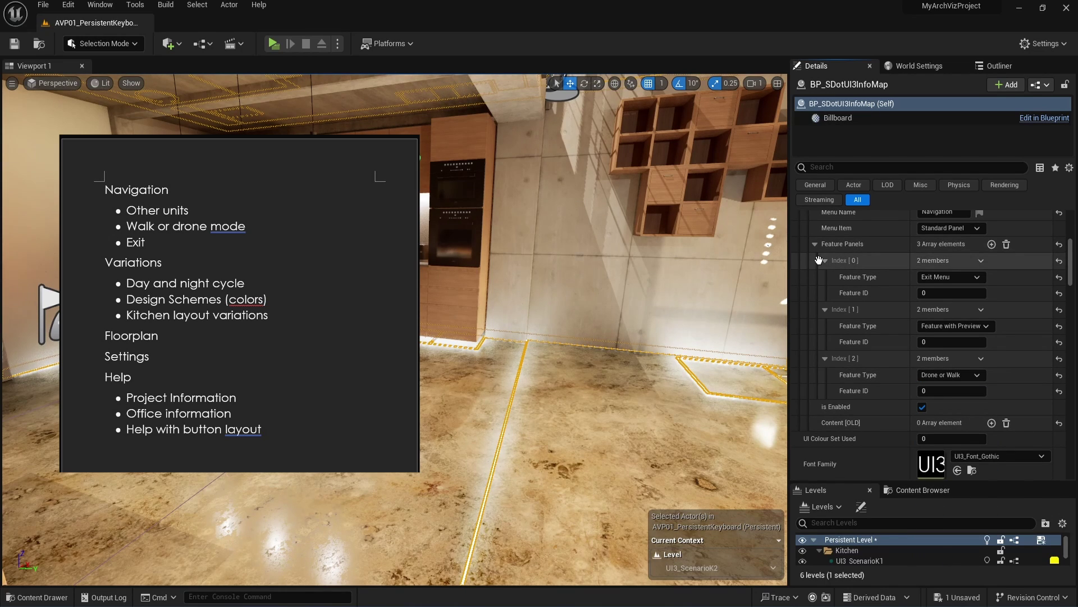
{"action": "left_click_drag", "start_coordinate": [819, 260], "coordinate": [829, 367]}
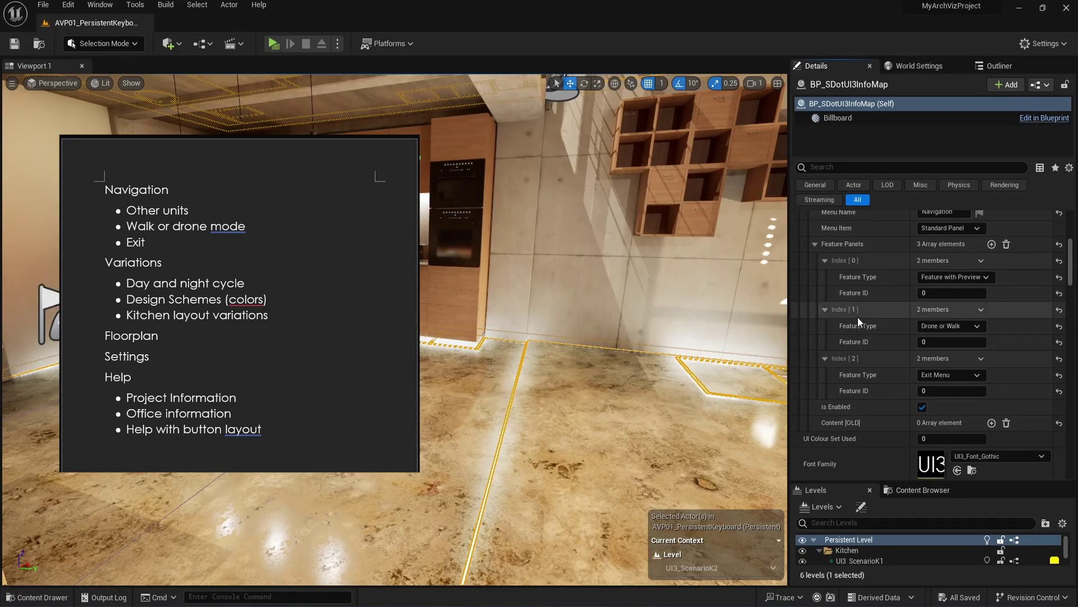
{"action": "scroll", "coordinate": [824, 238], "scroll_direction": "up", "scroll_amount": 3}
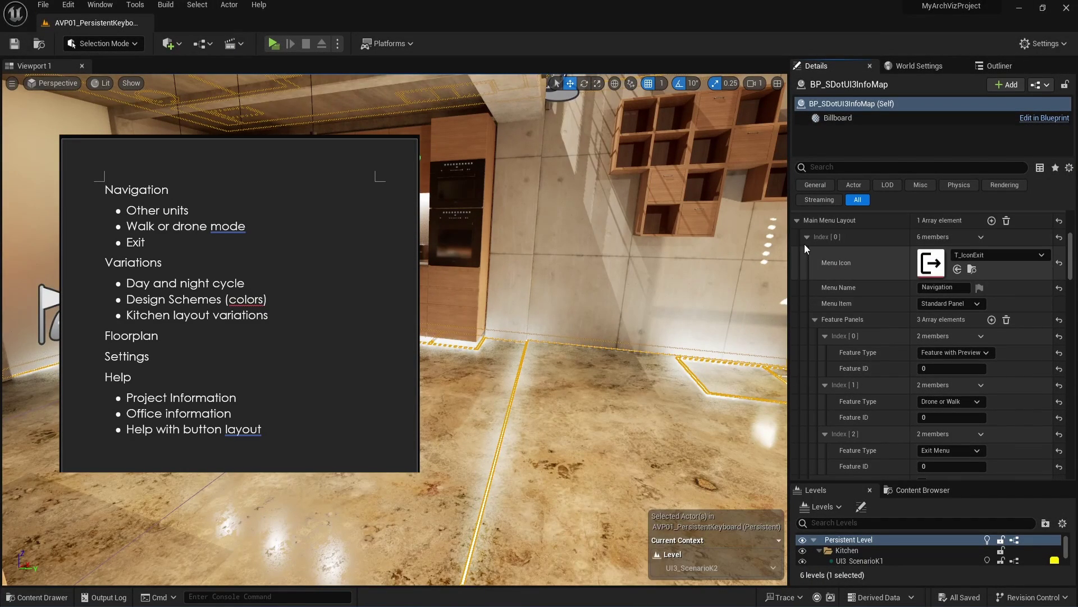
Collapse the Navigation entry, add four more main-menu entries, and expand the second entry
{"action": "left_click", "coordinate": [808, 236]}
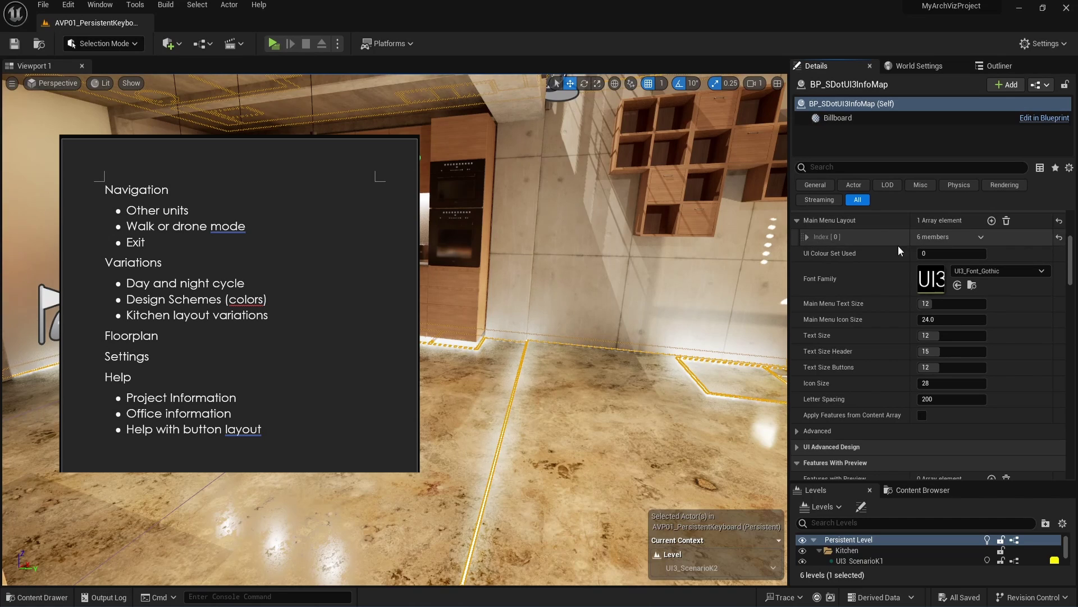
{"action": "left_click", "coordinate": [992, 221]}
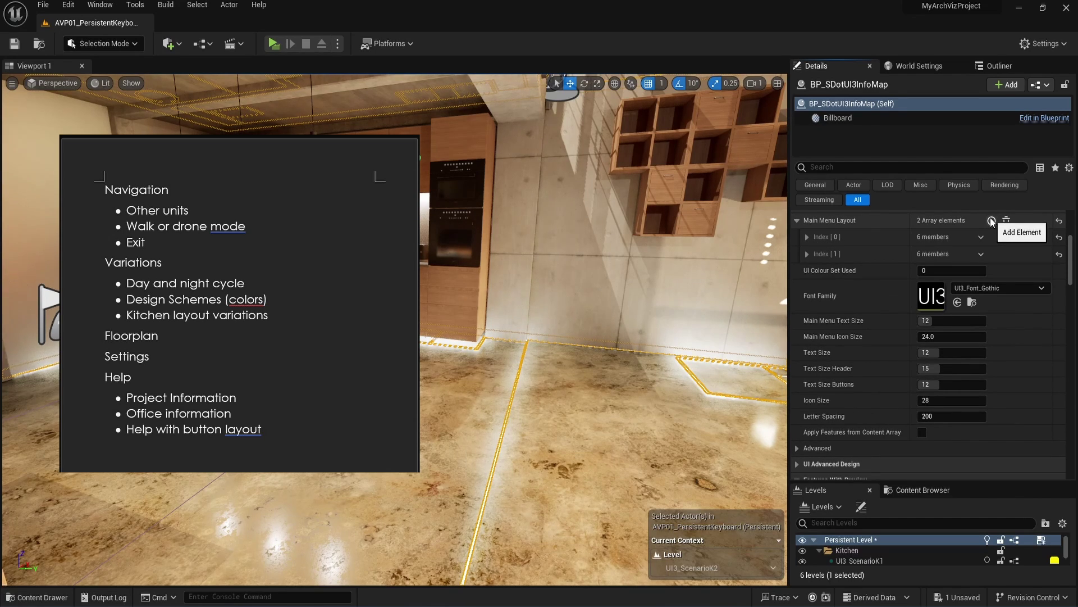
{"action": "left_click", "coordinate": [992, 220]}
{"action": "left_click", "coordinate": [991, 221]}
{"action": "left_click", "coordinate": [992, 220]}
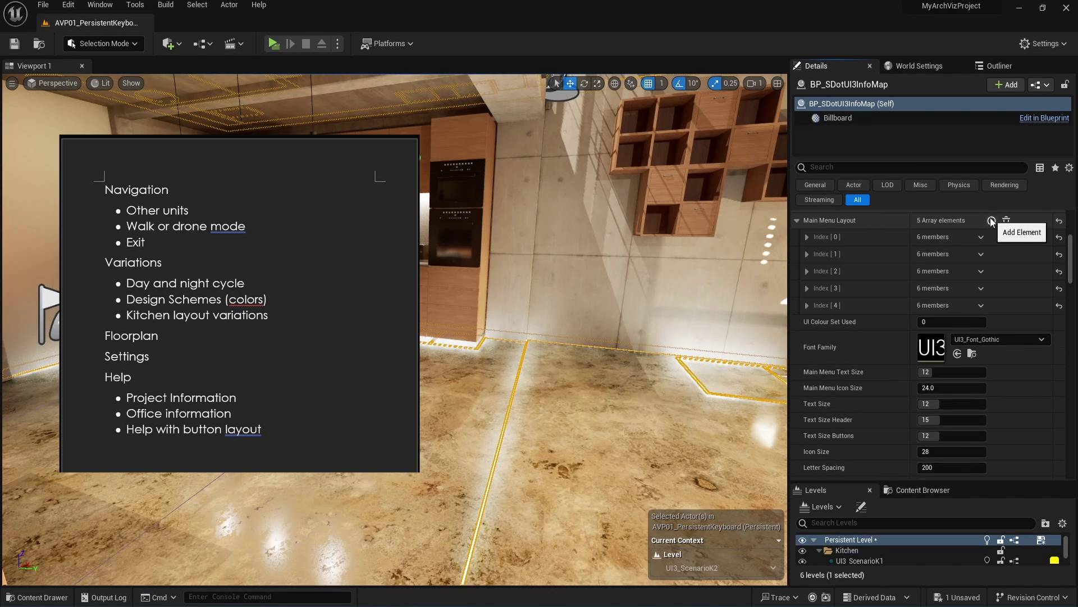
{"action": "left_click", "coordinate": [807, 254]}
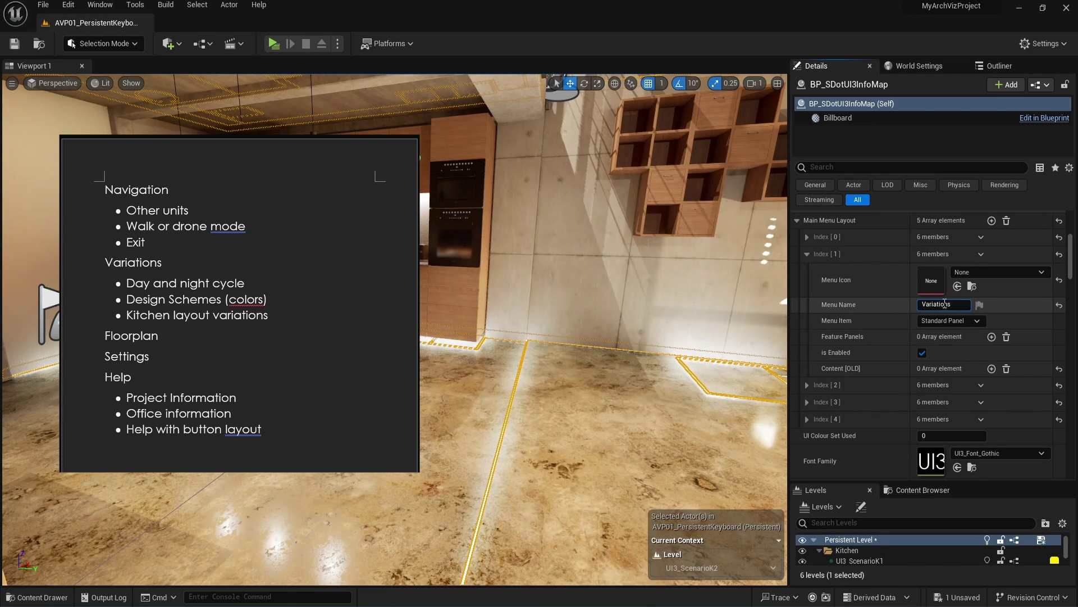
Select the T_IconEdit pencil texture in UI/Tex and assign it as the Variations entry's Menu Icon
{"action": "left_click", "coordinate": [806, 237]}
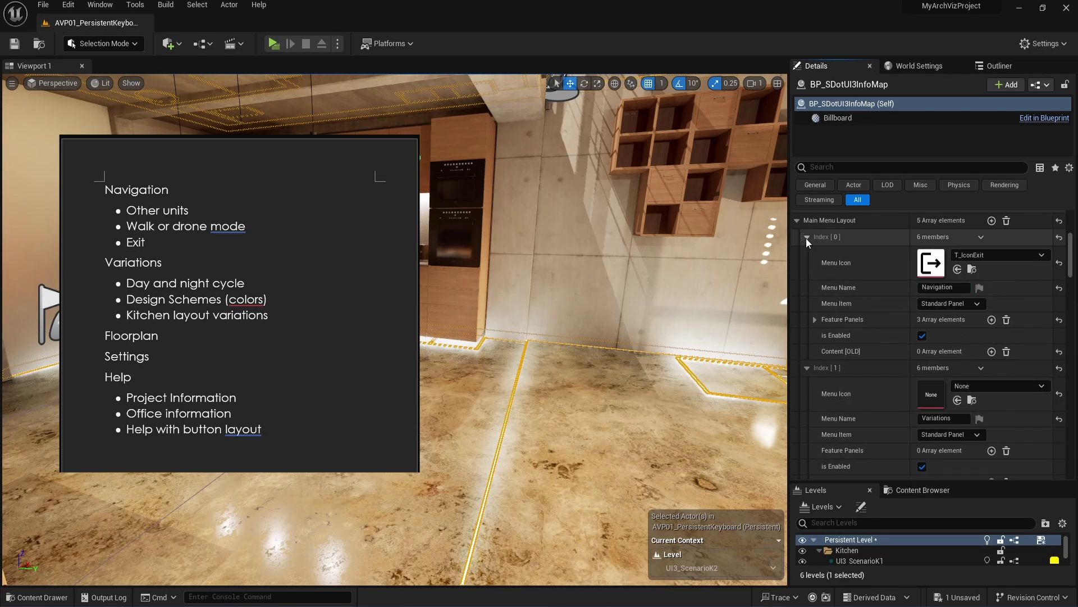
{"action": "left_click", "coordinate": [972, 271]}
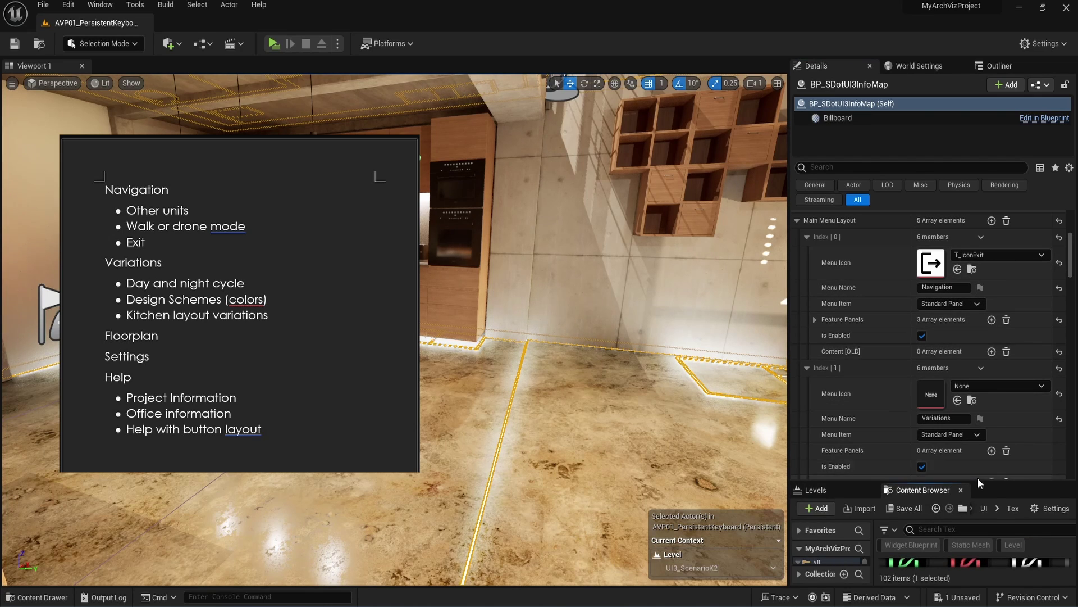
{"action": "left_click_drag", "start_coordinate": [979, 479], "coordinate": [983, 290]}
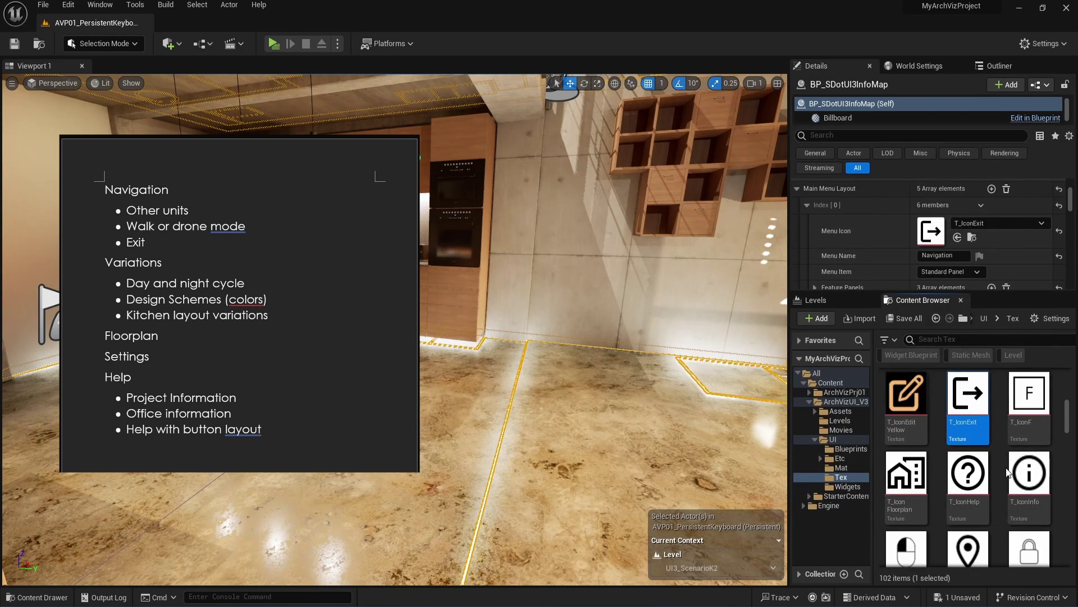
{"action": "scroll", "coordinate": [989, 472], "scroll_direction": "up", "scroll_amount": 3}
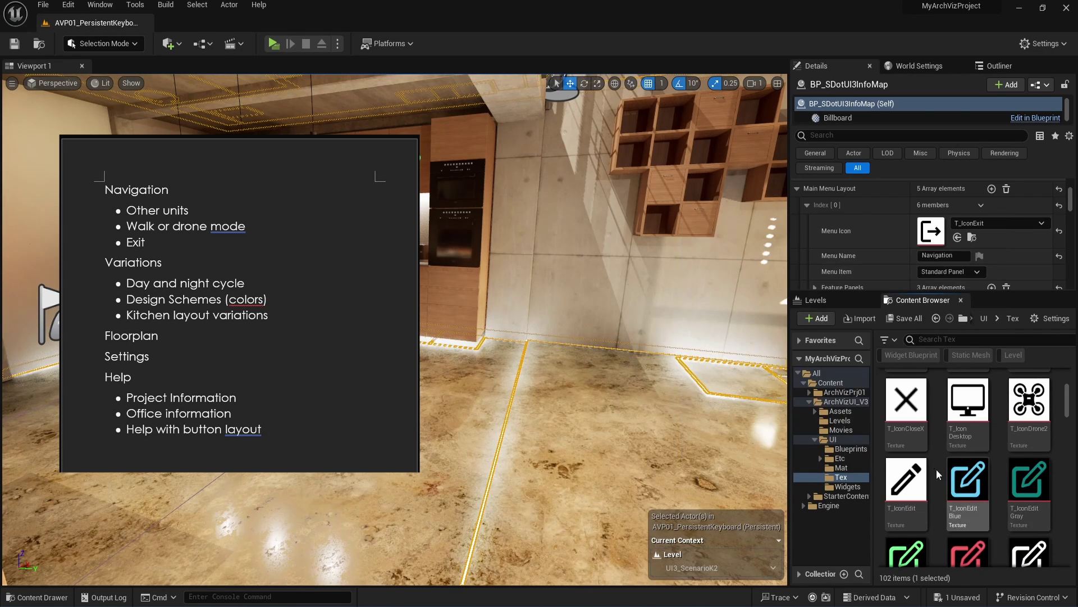
{"action": "scroll", "coordinate": [909, 495], "scroll_direction": "up", "scroll_amount": 1}
{"action": "left_click", "coordinate": [909, 519]}
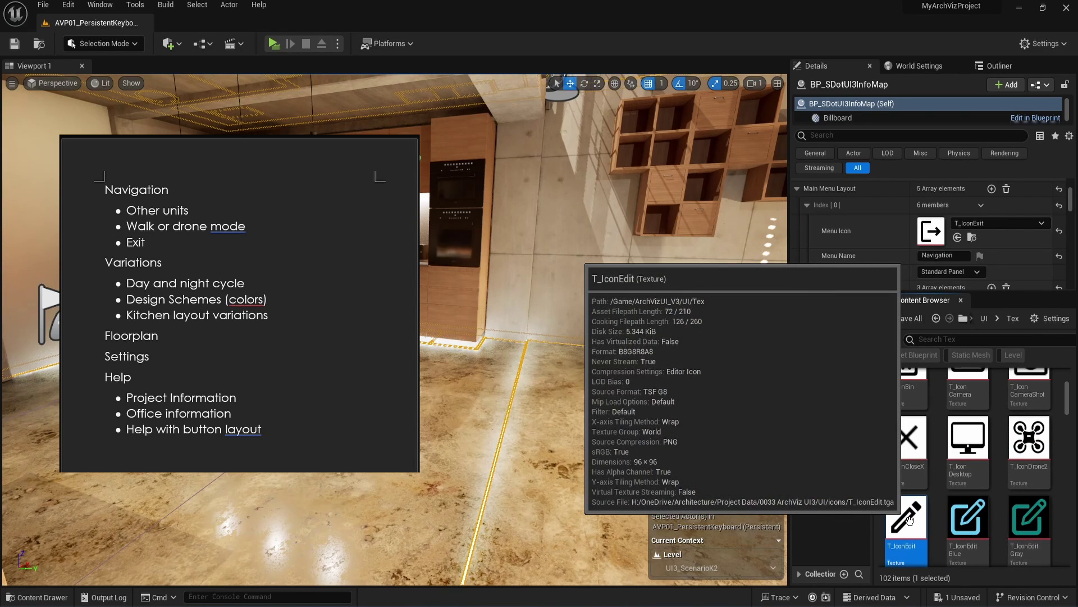
{"action": "left_click_drag", "start_coordinate": [859, 293], "coordinate": [859, 447]}
{"action": "left_click", "coordinate": [807, 211]}
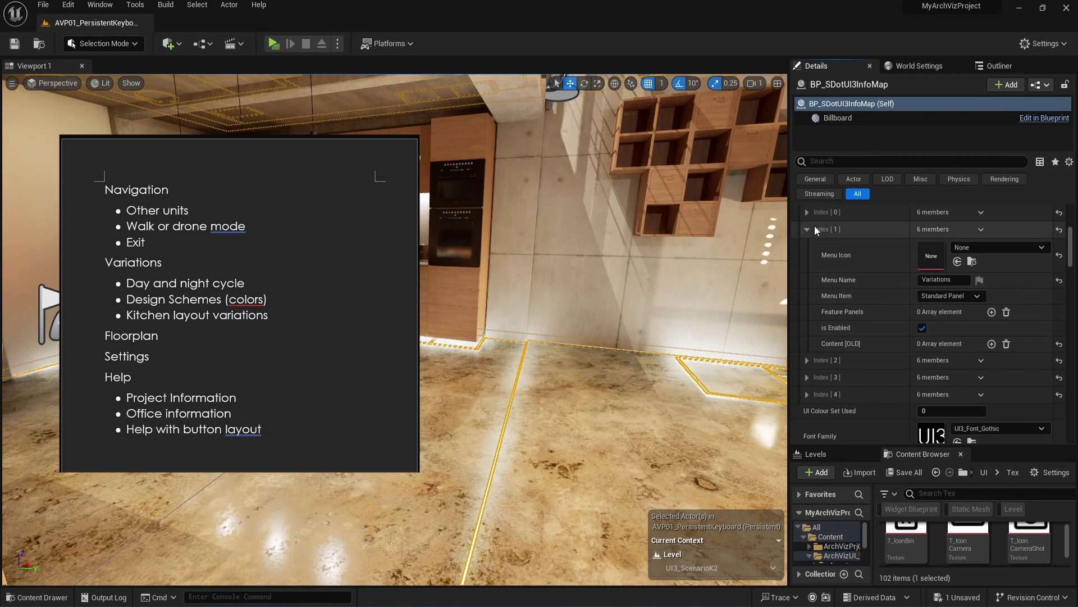
{"action": "left_click", "coordinate": [958, 261]}
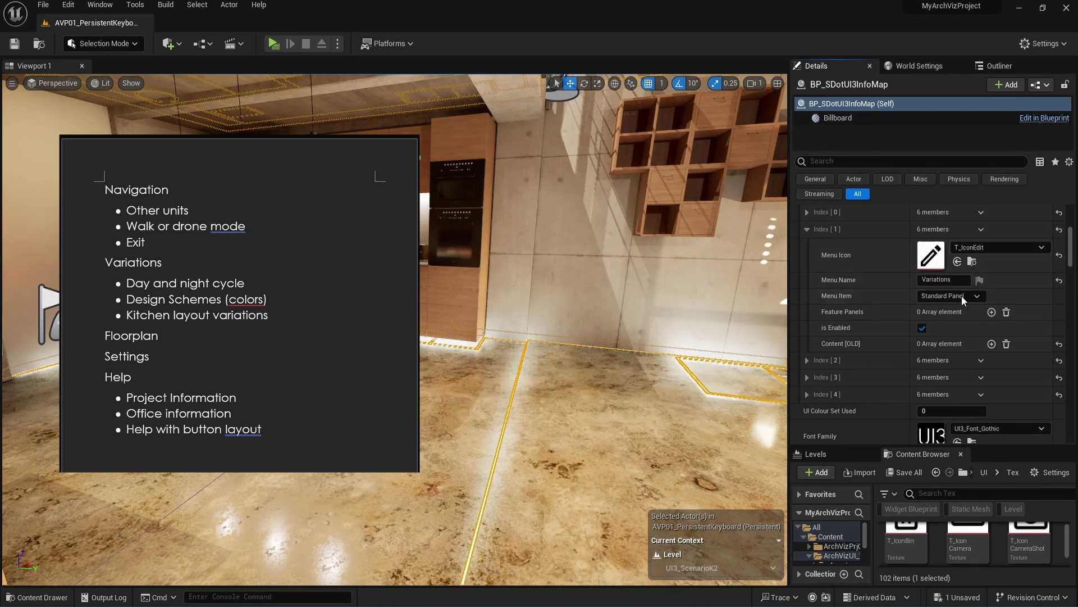
Add three feature panels to Variations, with the first panel as Dynamic Sky
{"action": "left_click", "coordinate": [992, 312]}
{"action": "left_click", "coordinate": [992, 311]}
{"action": "left_click", "coordinate": [992, 312]}
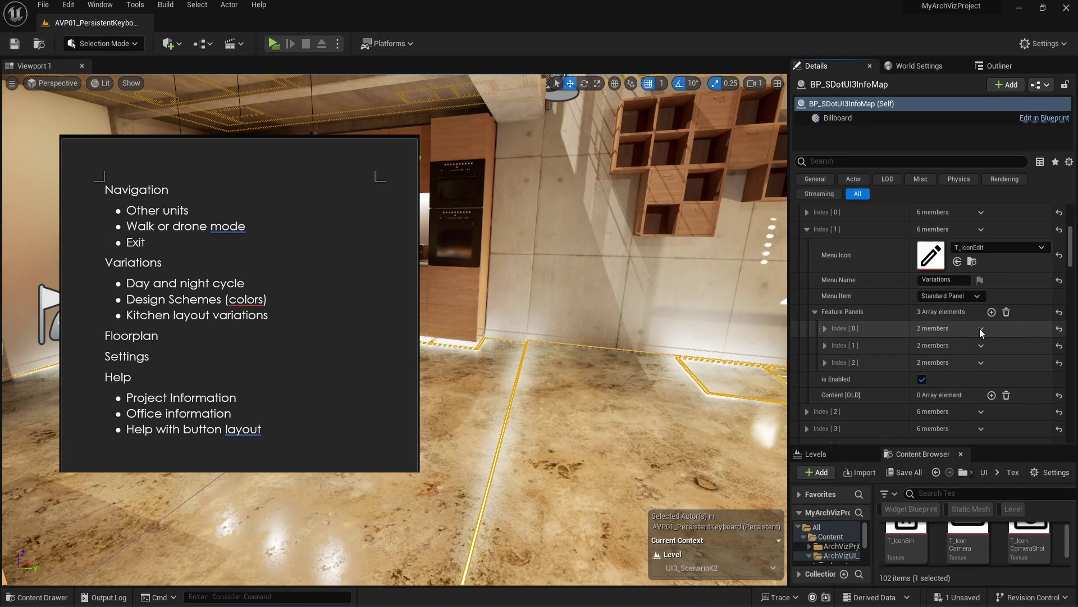
{"action": "left_click", "coordinate": [845, 327]}
{"action": "left_click", "coordinate": [966, 346]}
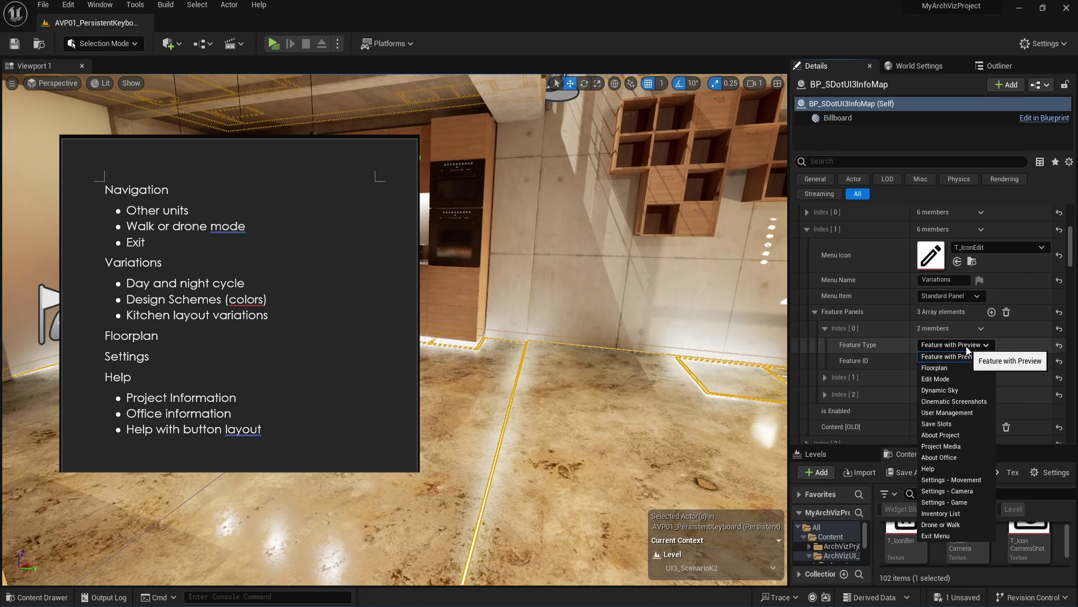
Set the second and third panels to Feature with Preview with Feature IDs 1 and 2
{"action": "left_click", "coordinate": [947, 391]}
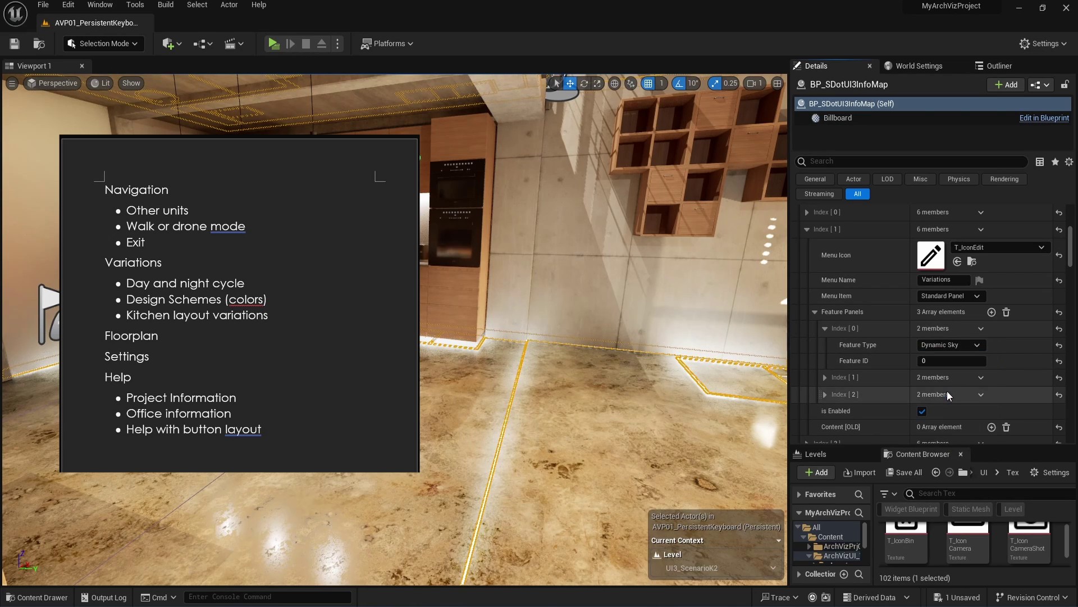
{"action": "left_click", "coordinate": [843, 376]}
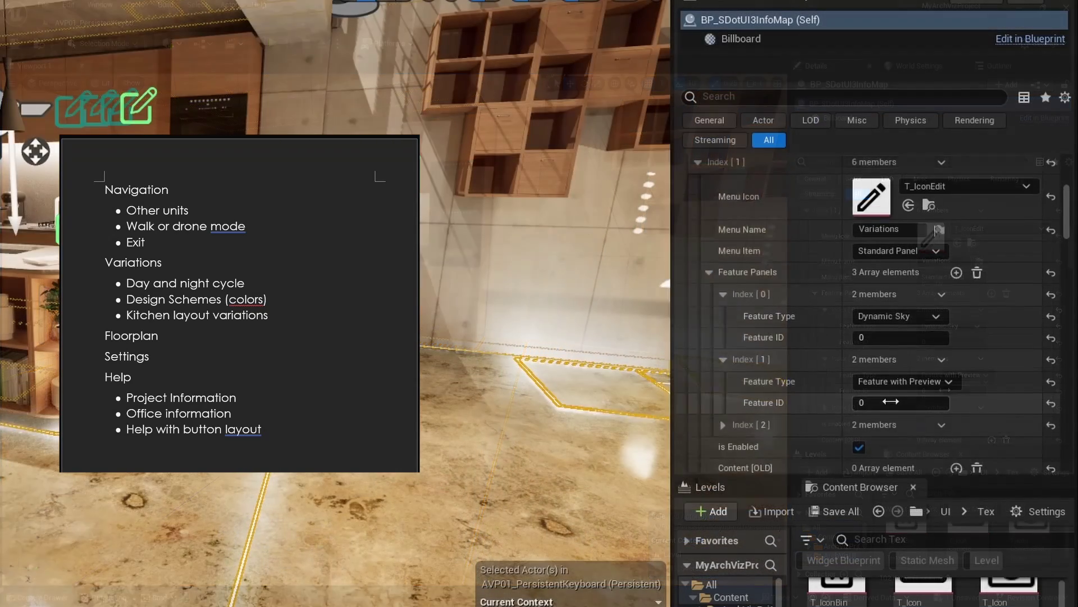
{"action": "scroll", "coordinate": [959, 364], "scroll_direction": "down", "scroll_amount": 2}
{"action": "left_click", "coordinate": [889, 354]}
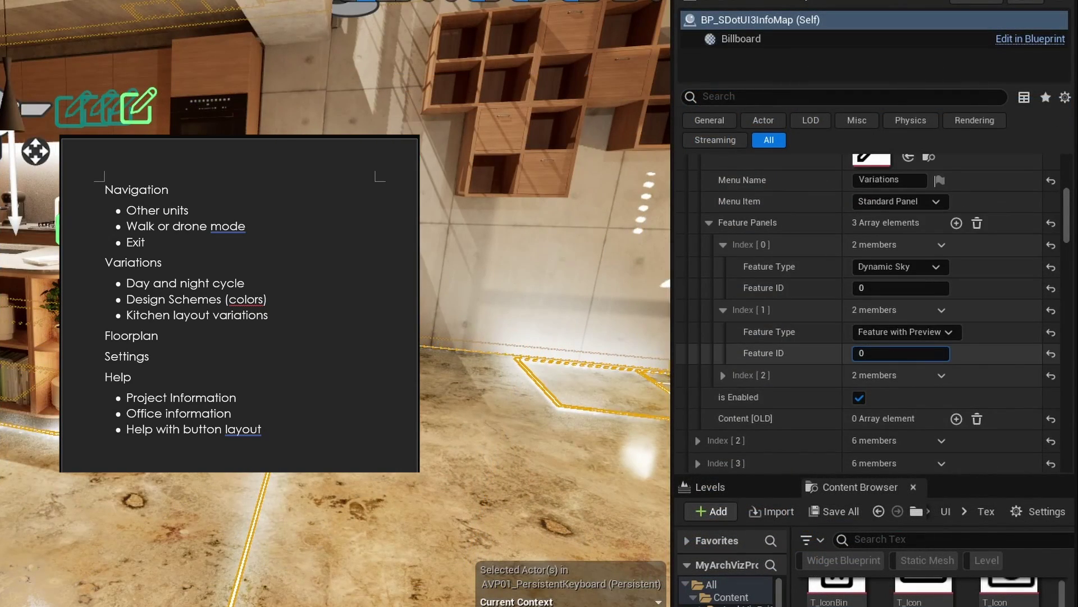
{"action": "type", "text": "1"}
{"action": "key", "text": "Return"}
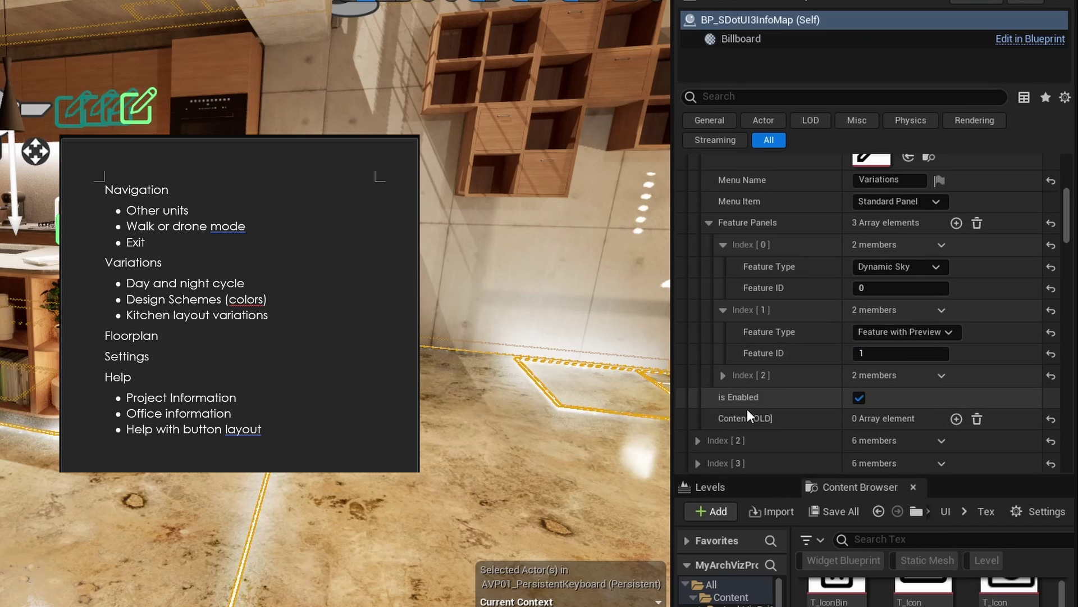
{"action": "scroll", "coordinate": [743, 416], "scroll_direction": "down", "scroll_amount": 3}
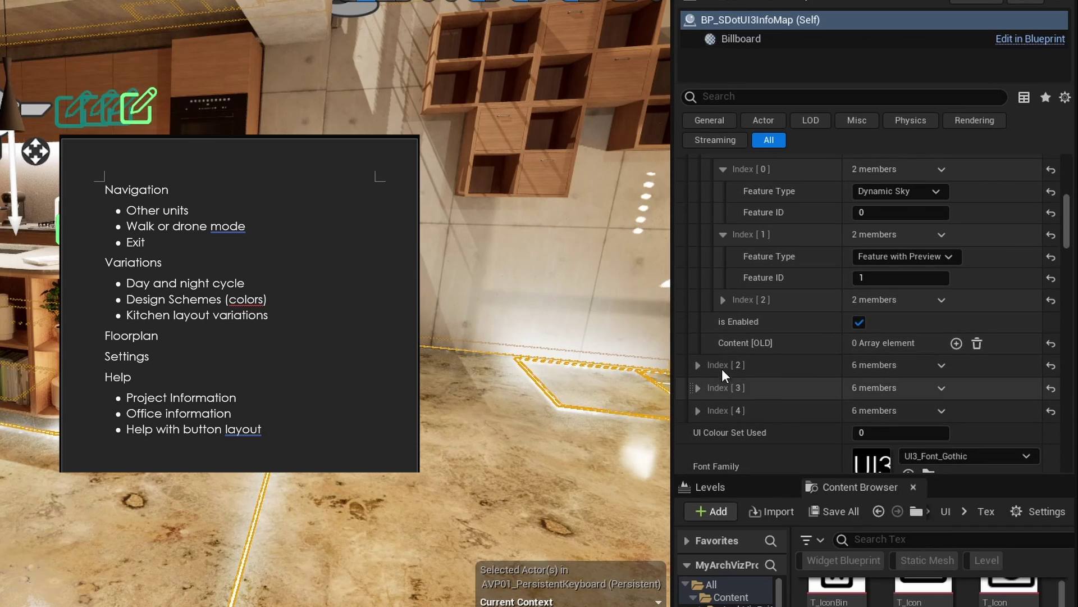
{"action": "left_click", "coordinate": [747, 301]}
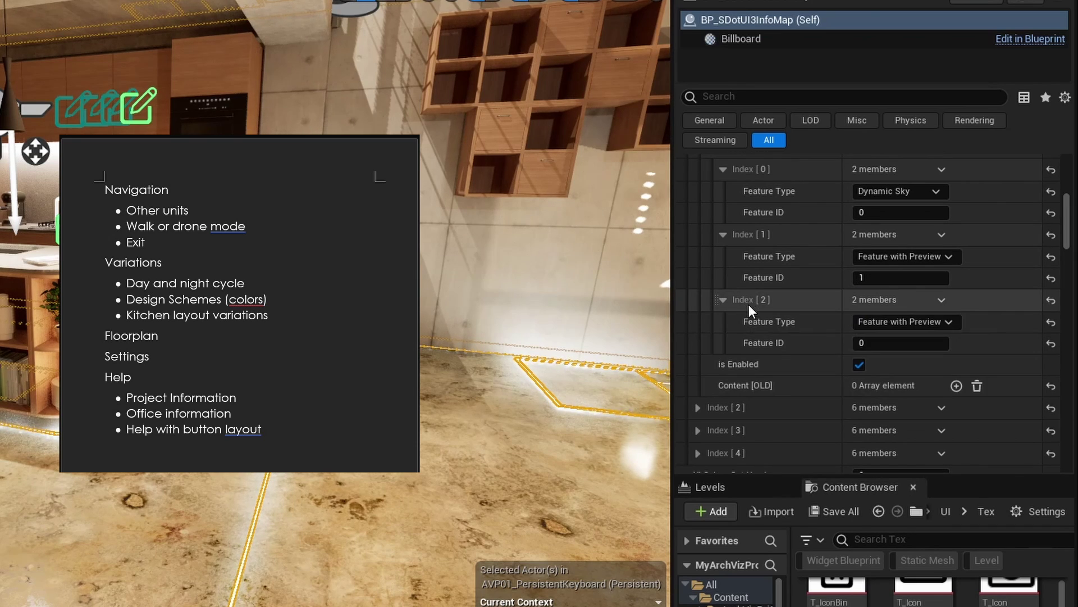
{"action": "left_click", "coordinate": [877, 343]}
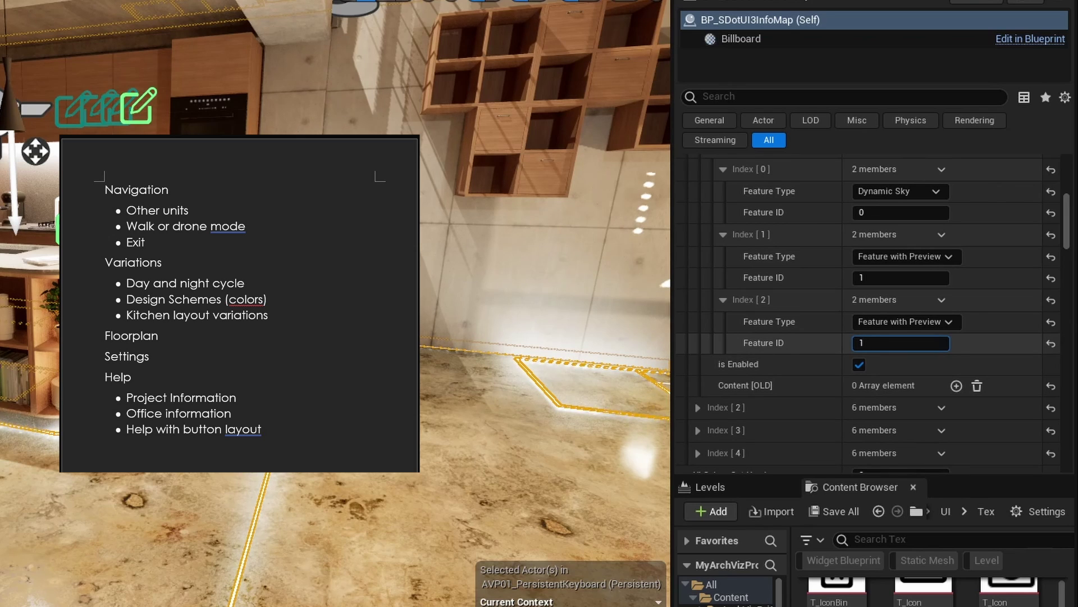
{"action": "key", "text": "Return"}
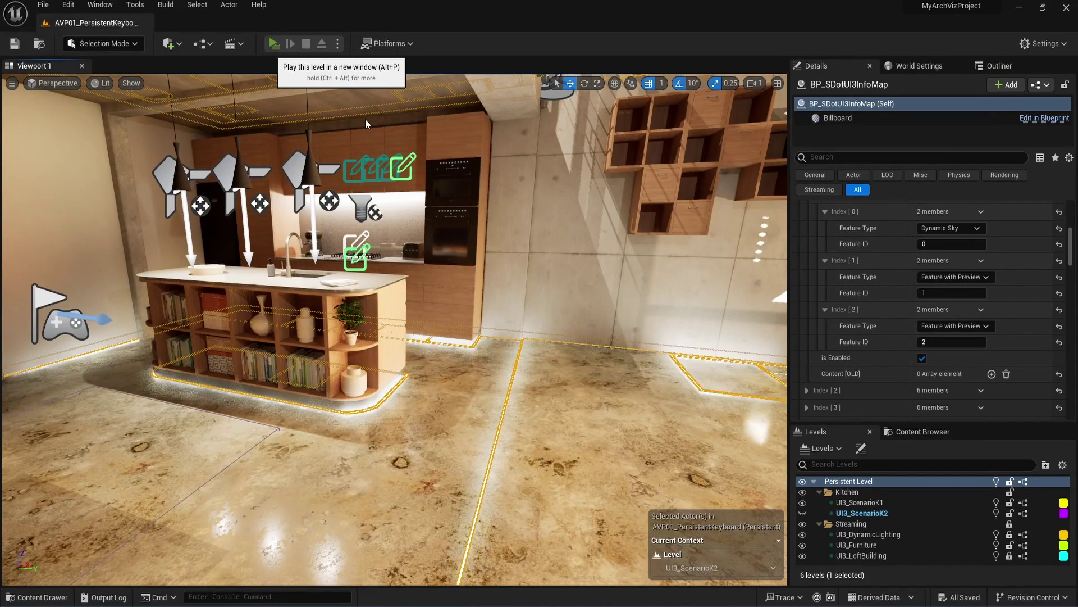
Launch the level preview with Alt+P and switch from the Navigation panel to Variations
{"action": "key", "text": "alt+p"}
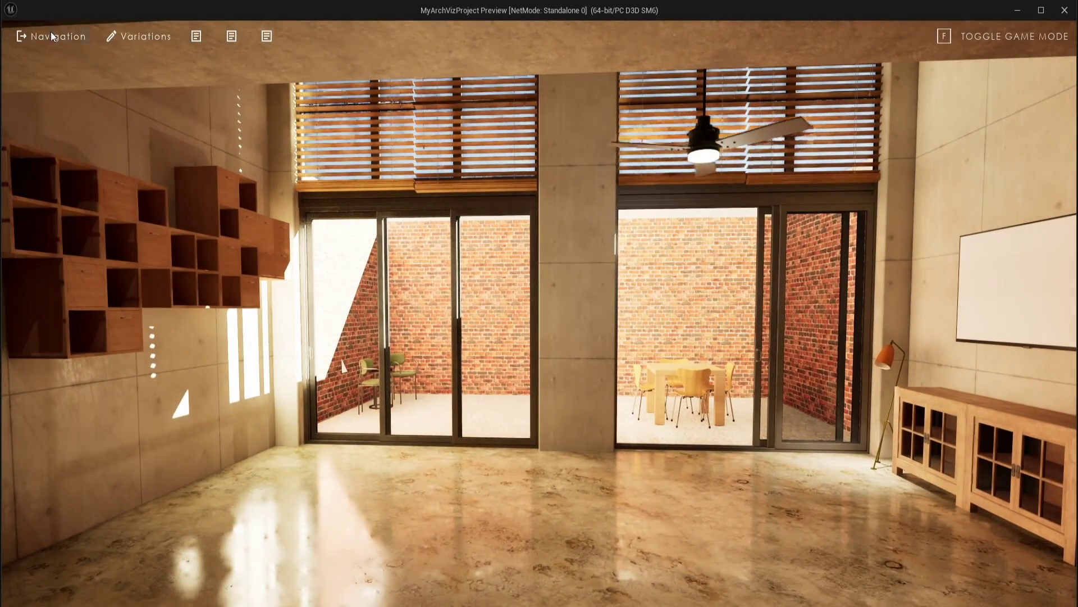
{"action": "left_click", "coordinate": [50, 36]}
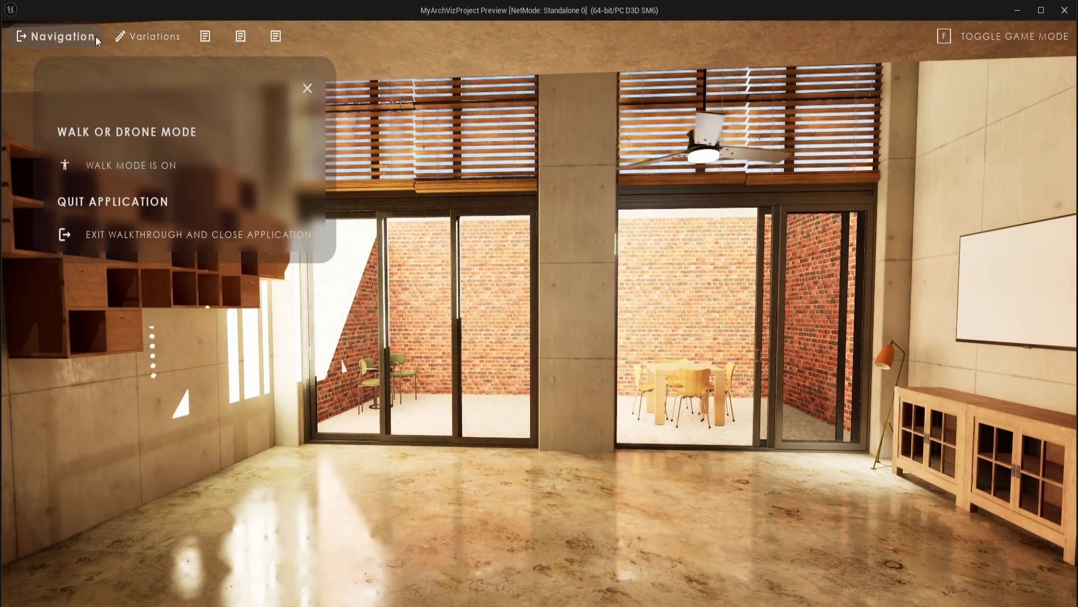
{"action": "left_click", "coordinate": [151, 34]}
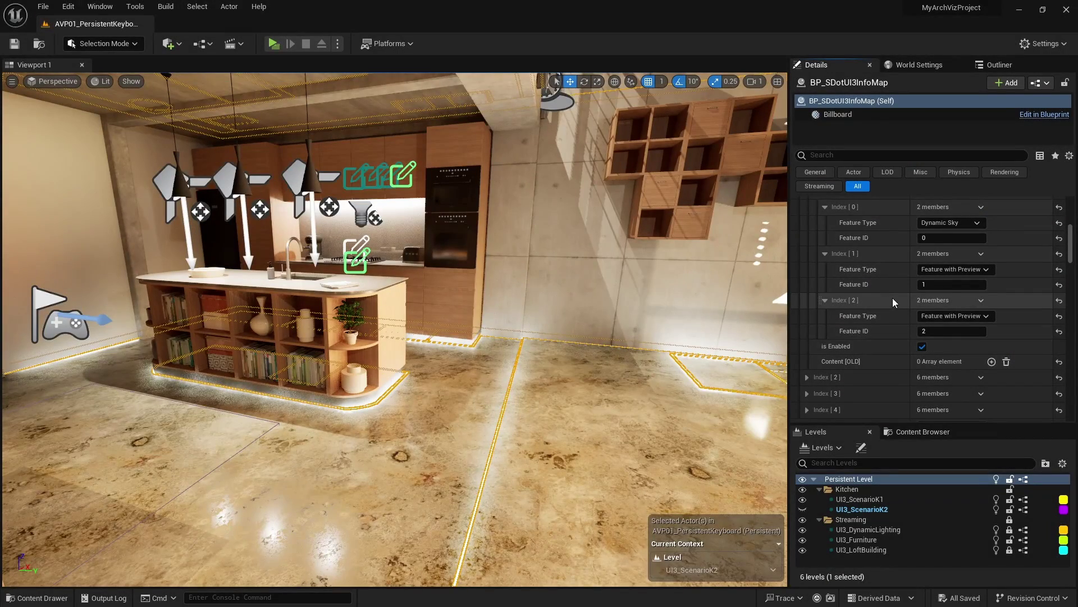
Remove all elements from Features With Preview, then add three new elements
{"action": "scroll", "coordinate": [892, 301], "scroll_direction": "up", "scroll_amount": 2}
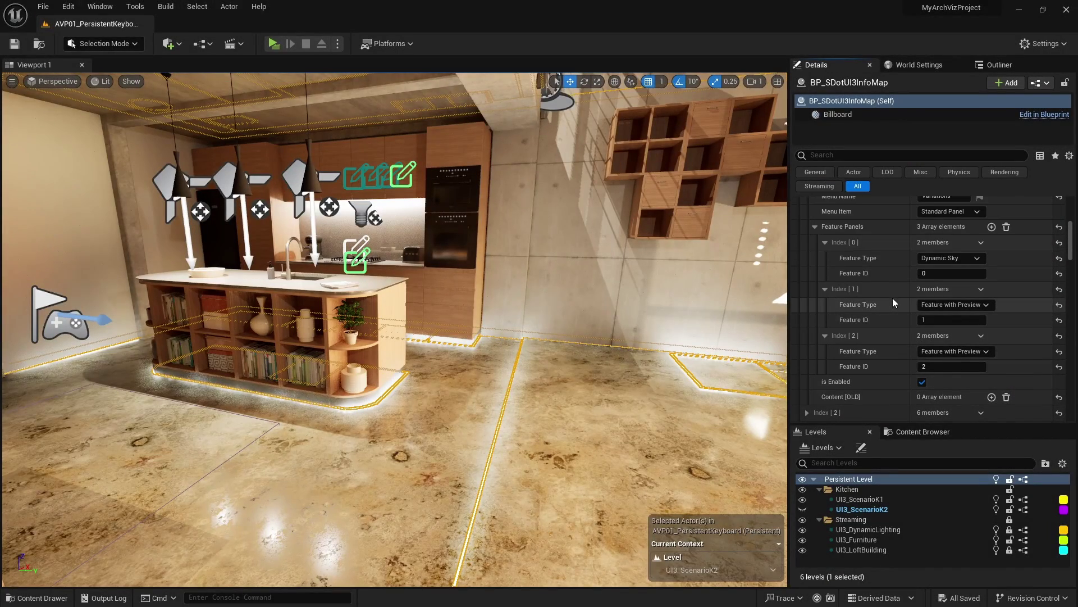
{"action": "scroll", "coordinate": [892, 298], "scroll_direction": "down", "scroll_amount": 10}
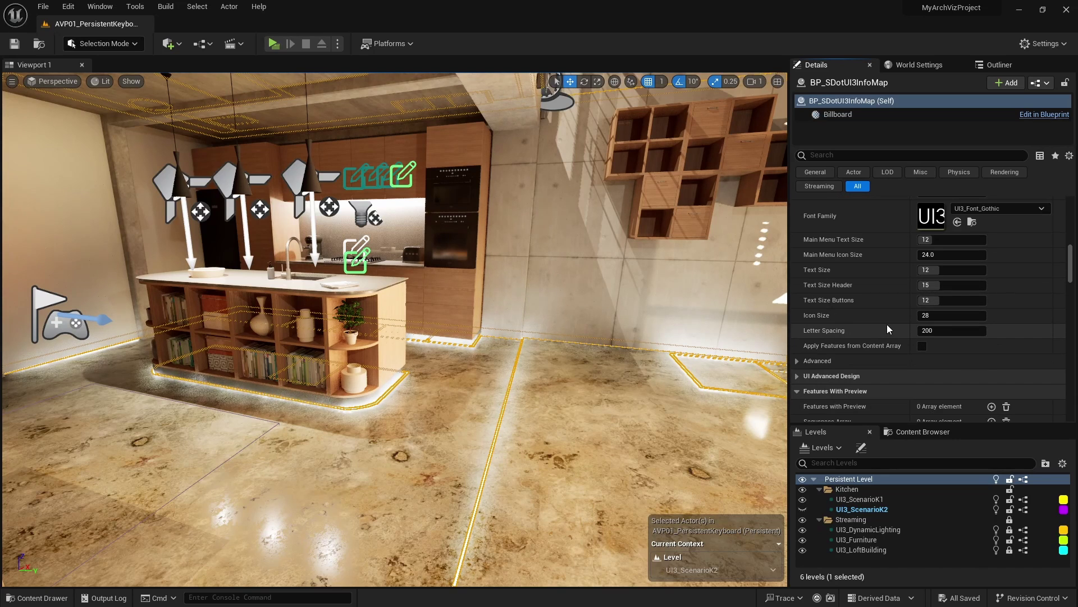
{"action": "scroll", "coordinate": [888, 324], "scroll_direction": "down", "scroll_amount": 3}
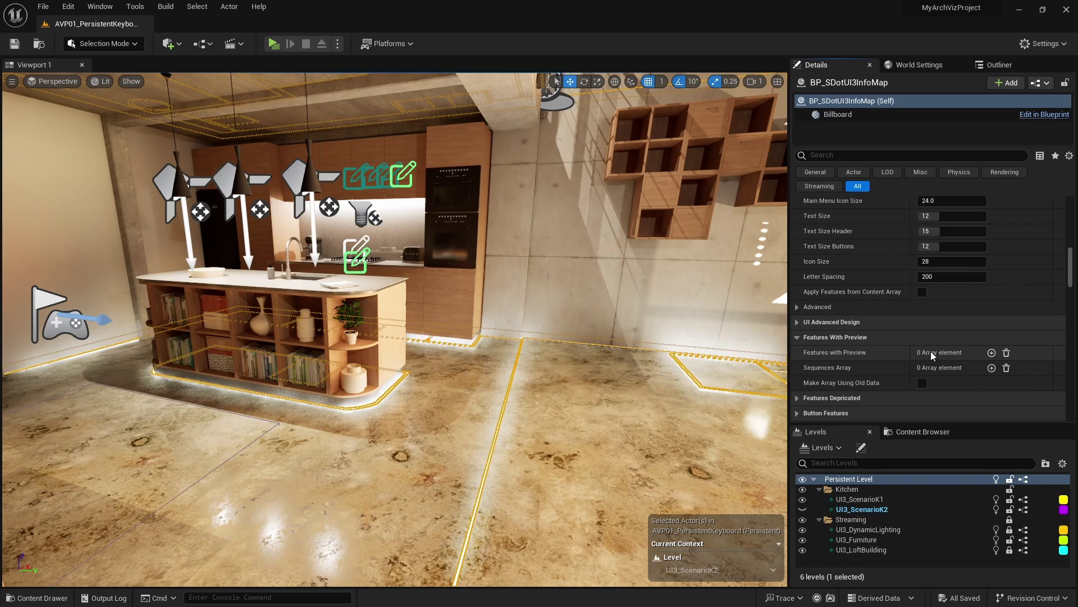
{"action": "left_click", "coordinate": [1006, 354]}
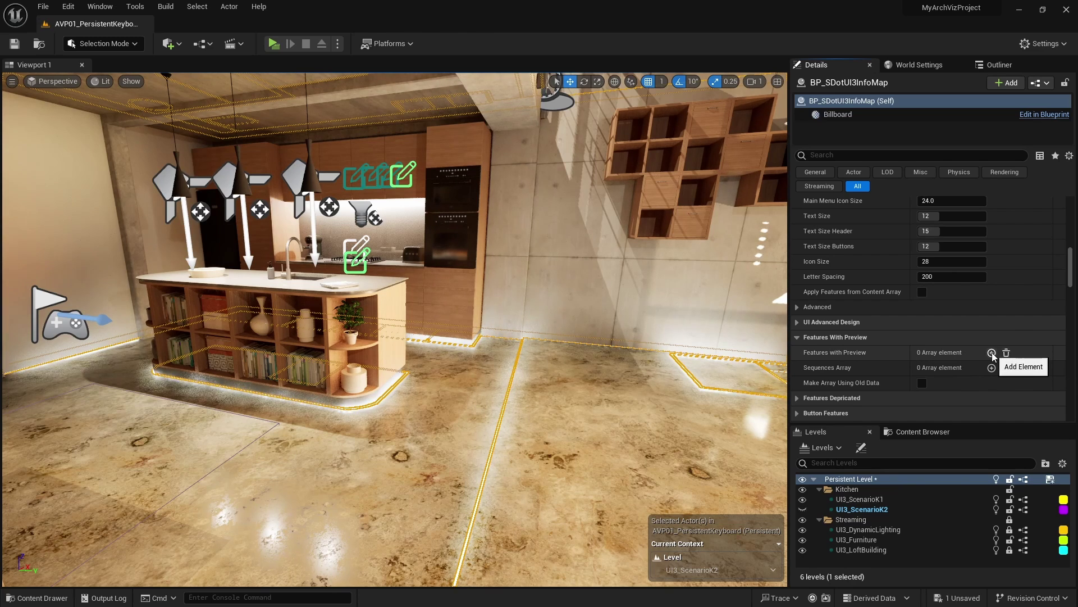
{"action": "left_click", "coordinate": [992, 353]}
{"action": "left_click", "coordinate": [992, 353]}
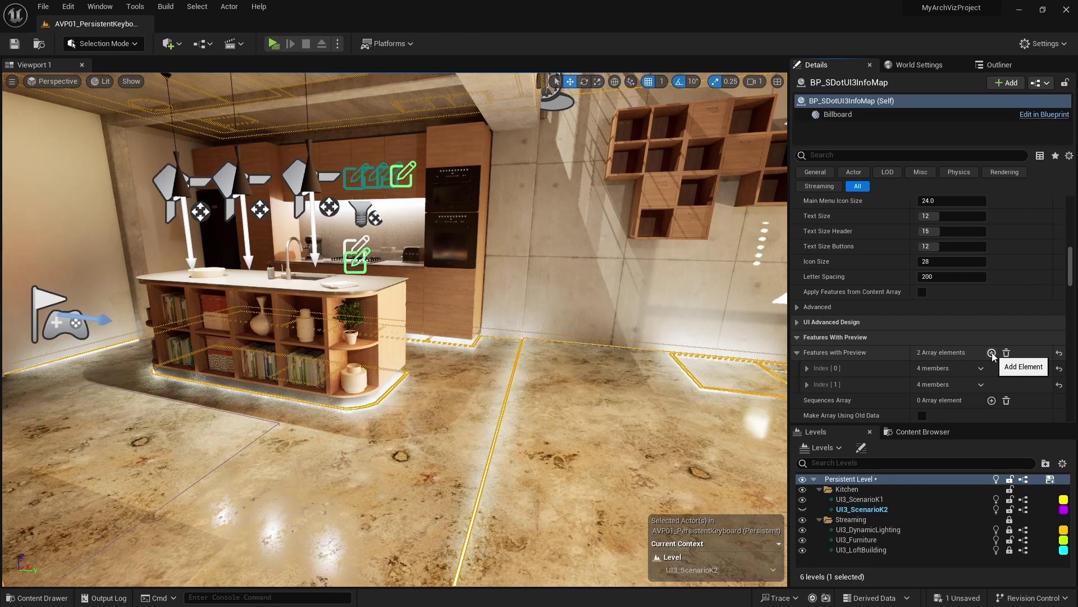
{"action": "left_click", "coordinate": [992, 352]}
{"action": "scroll", "coordinate": [873, 380], "scroll_direction": "down", "scroll_amount": 4}
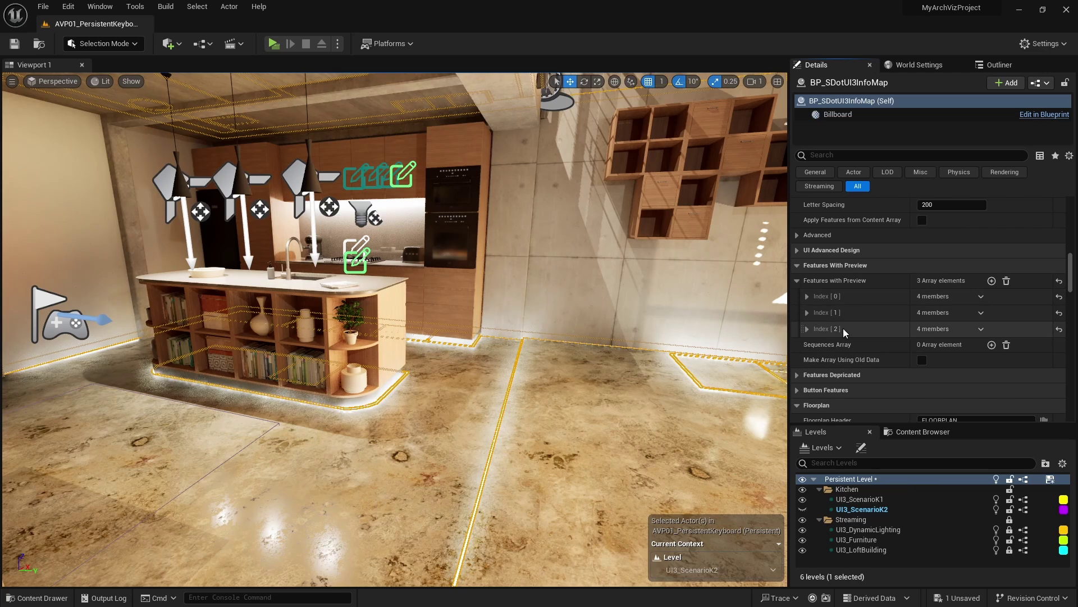
Make Index [0] a Scene Travel feature with the header 'Go to another Unit'
{"action": "left_click", "coordinate": [841, 294]}
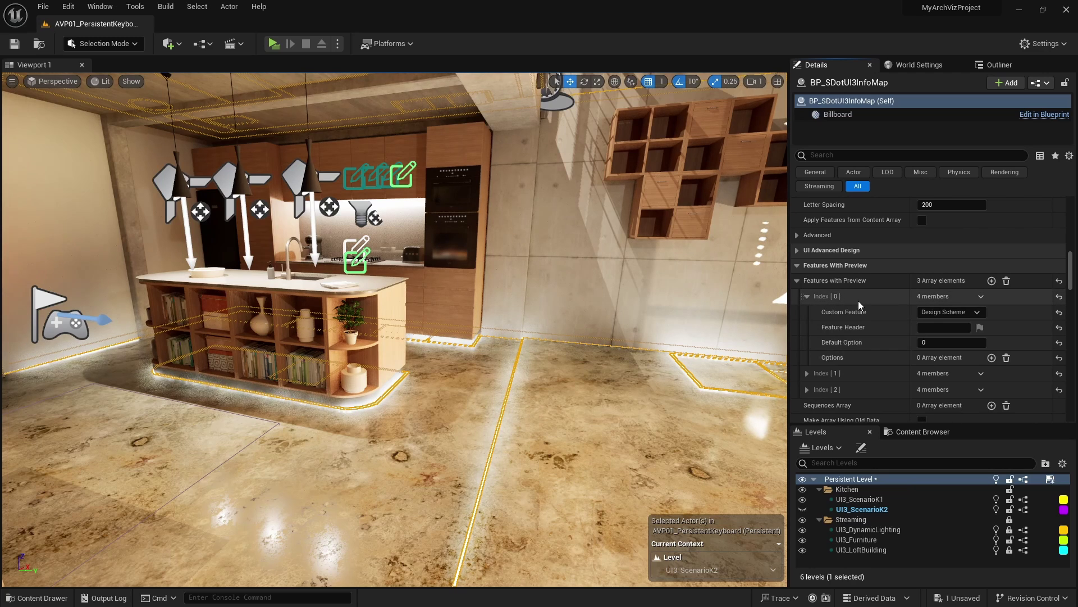
{"action": "left_click", "coordinate": [972, 312]}
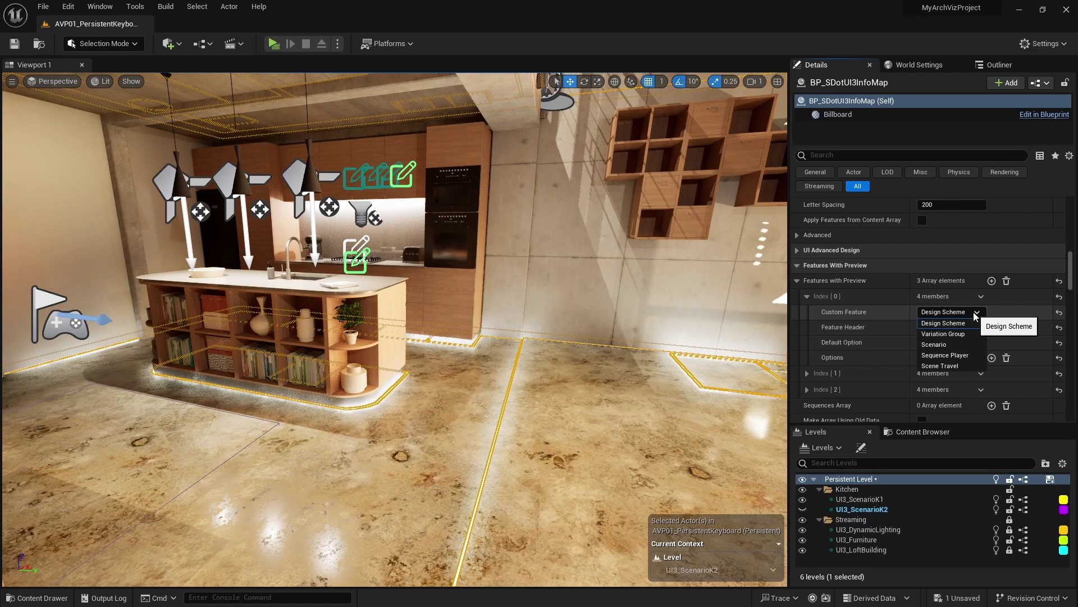
{"action": "left_click", "coordinate": [949, 365]}
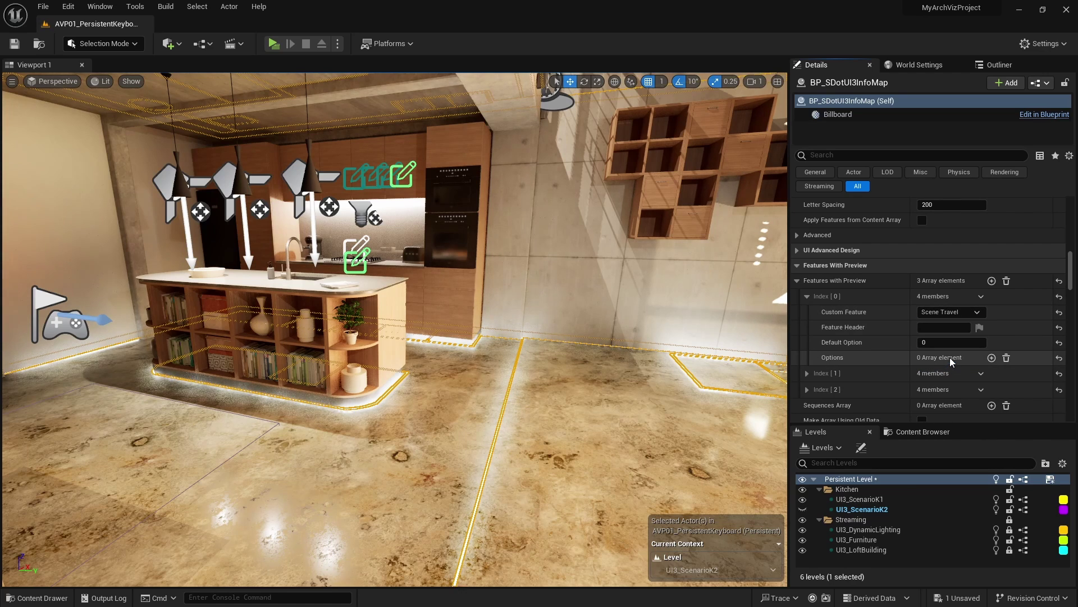
{"action": "type", "text": "Go"}
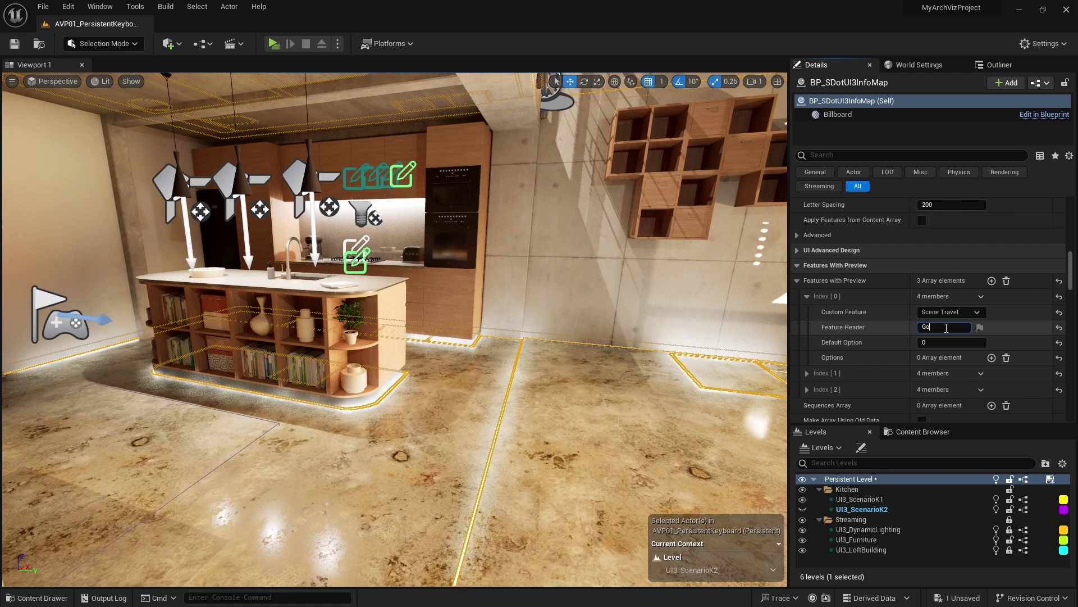
{"action": "type", "text": " to another Unit"}
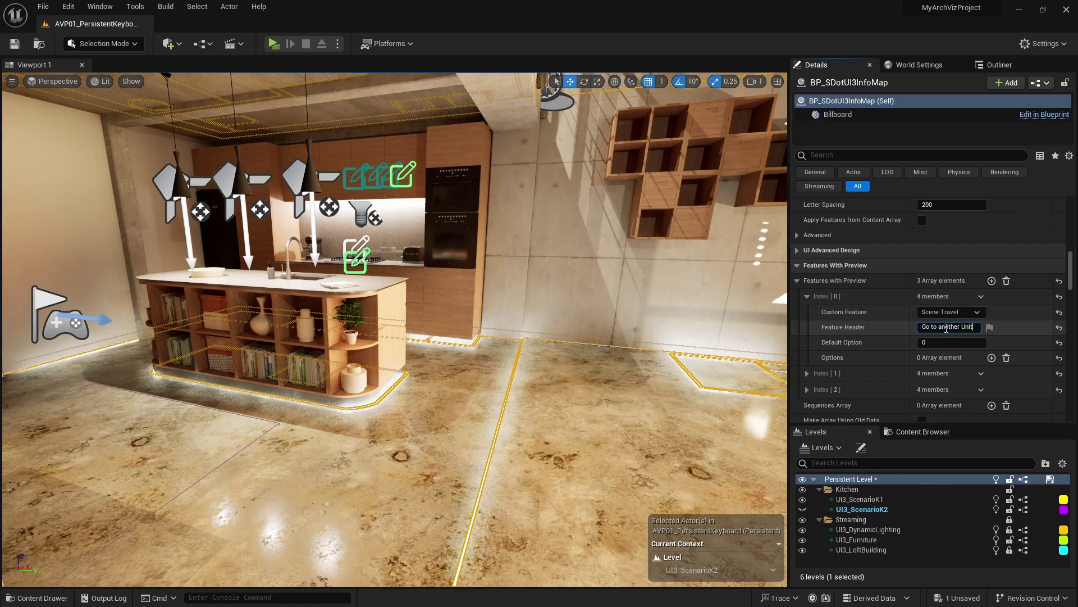
Add two Options to the Scene Travel entry and expand both
{"action": "left_click", "coordinate": [993, 359]}
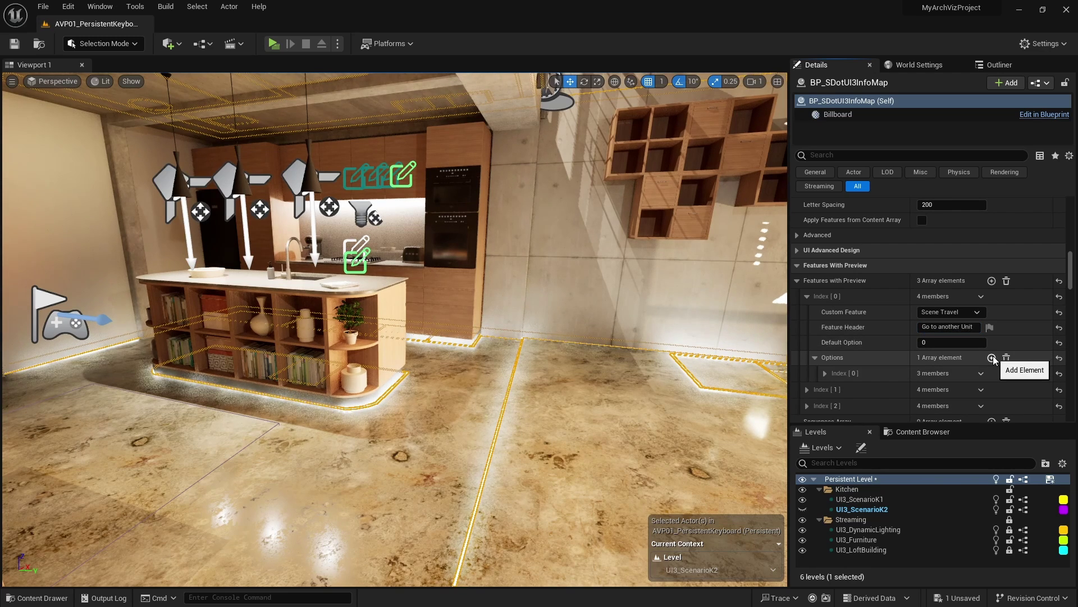
{"action": "left_click", "coordinate": [993, 358]}
{"action": "left_click", "coordinate": [838, 373]}
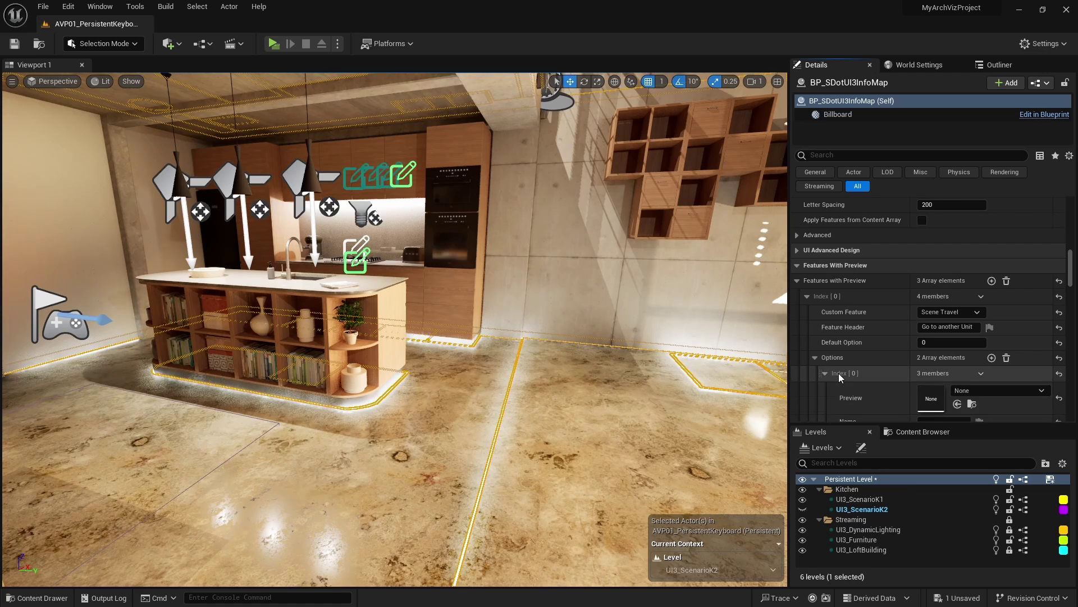
{"action": "scroll", "coordinate": [854, 374], "scroll_direction": "down", "scroll_amount": 2}
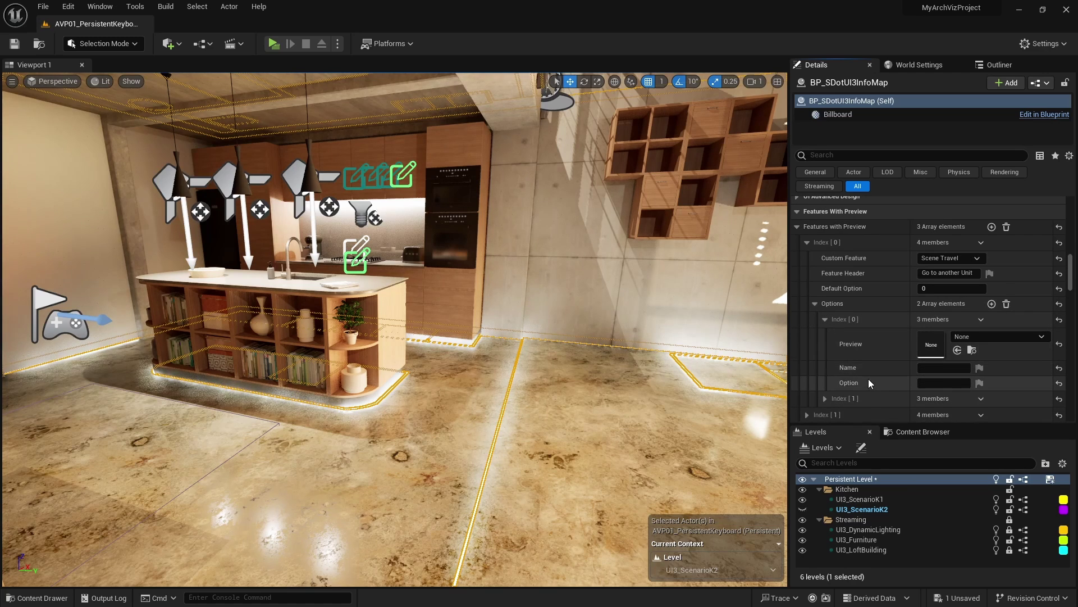
{"action": "scroll", "coordinate": [869, 379], "scroll_direction": "down", "scroll_amount": 1}
{"action": "left_click", "coordinate": [837, 380]}
{"action": "scroll", "coordinate": [837, 379], "scroll_direction": "down", "scroll_amount": 2}
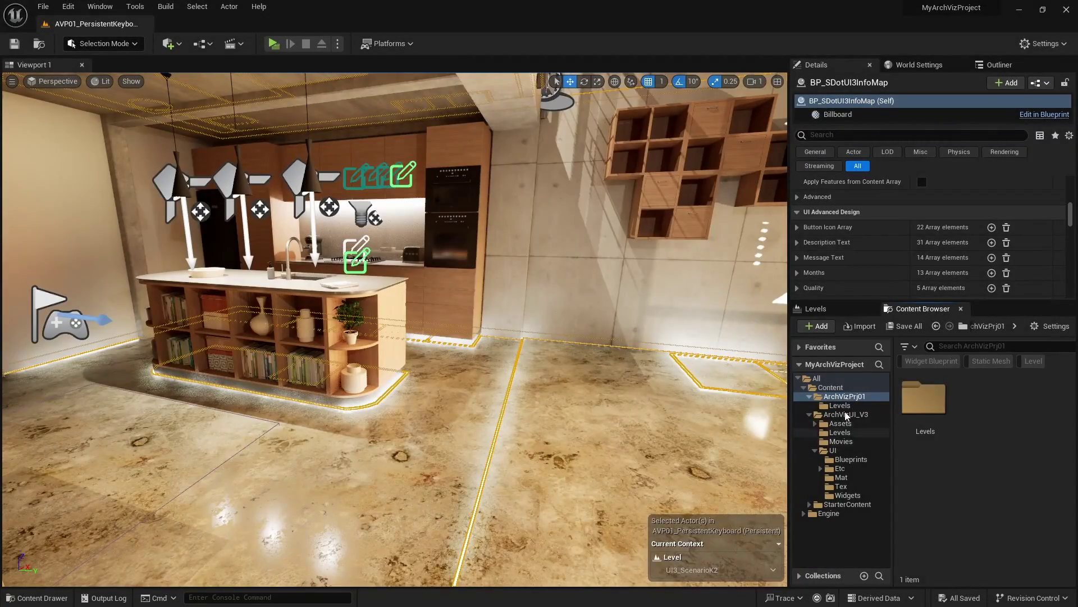
Create a new folder named UI in ArchVizPrj01
{"action": "left_click", "coordinate": [818, 326]}
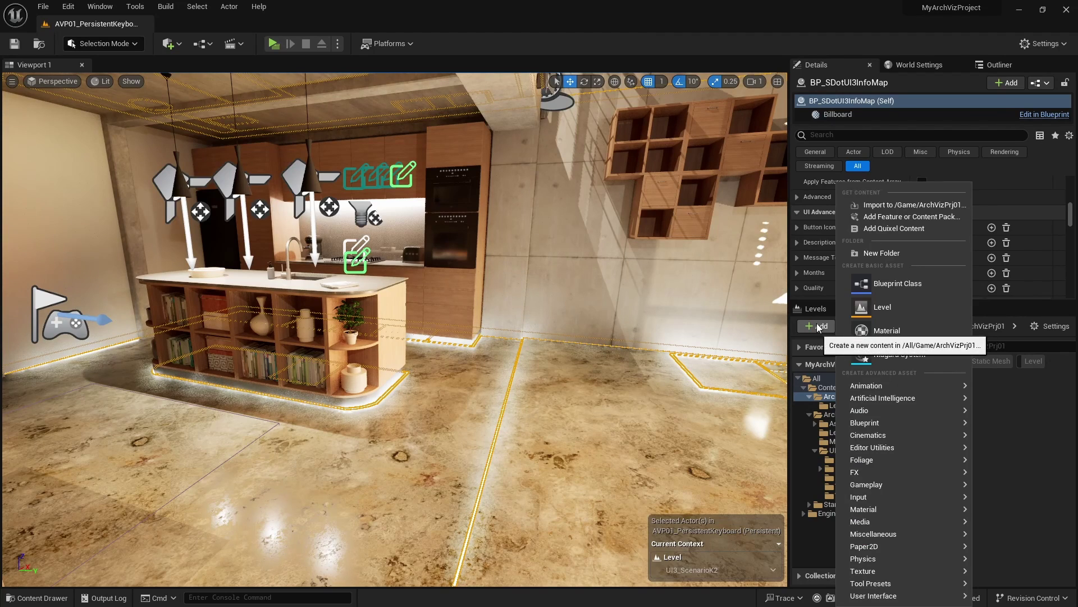
{"action": "left_click", "coordinate": [882, 254]}
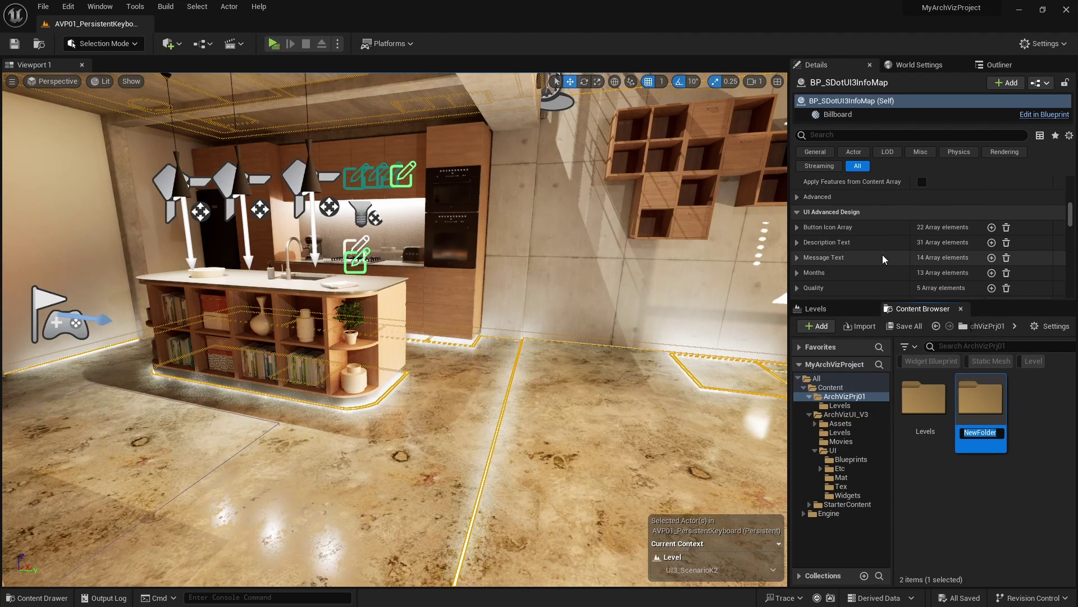
{"action": "type", "text": "UI"}
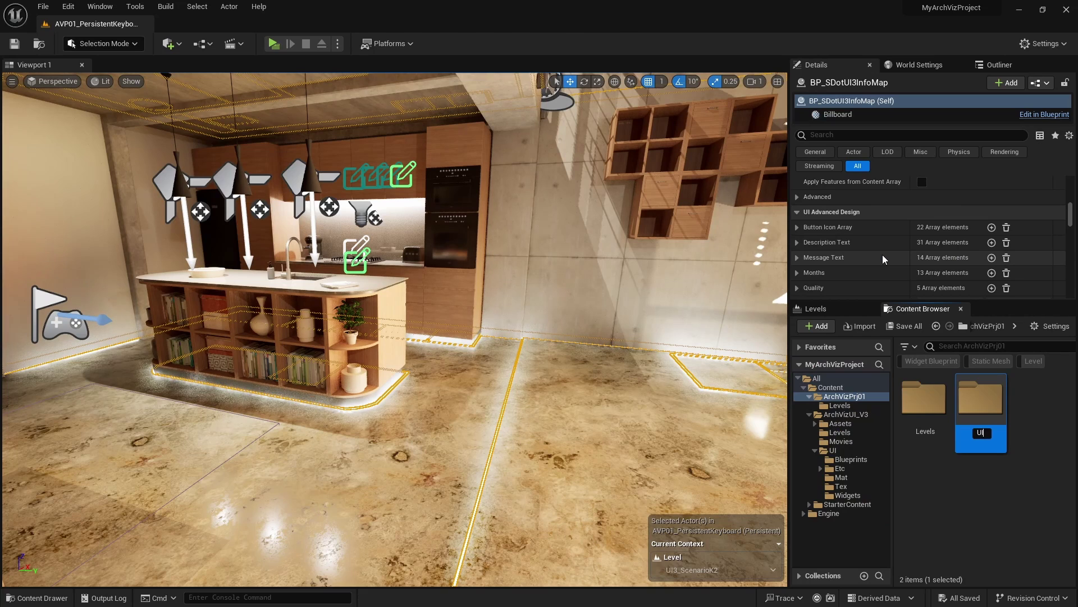
{"action": "key", "text": "Return"}
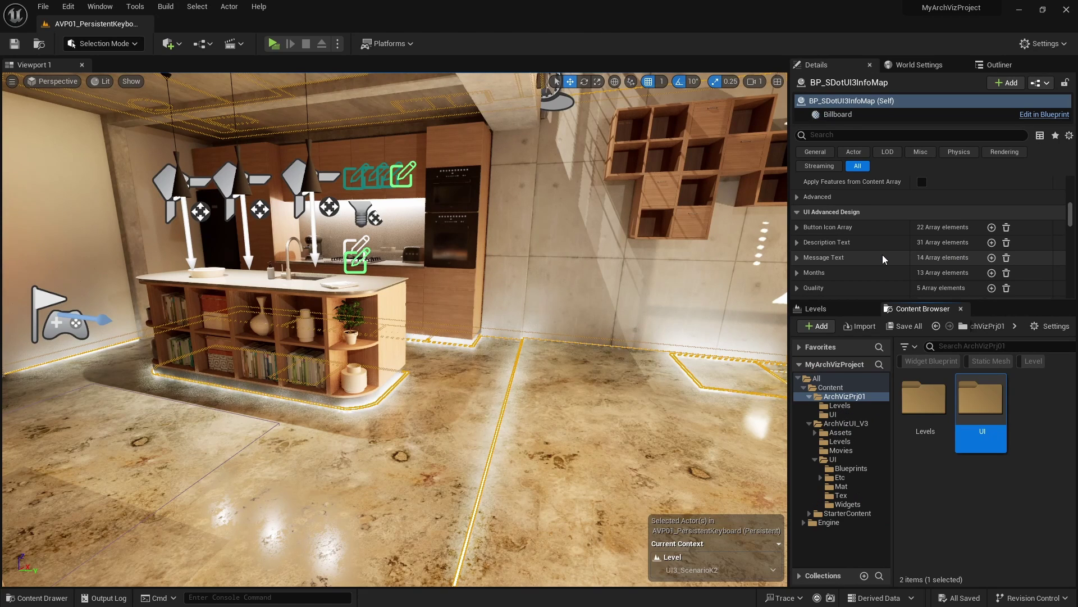
{"action": "left_click", "coordinate": [833, 414]}
Import T_UnitB.tga and T_UnitC.tga into the UI folder
{"action": "left_click", "coordinate": [861, 325]}
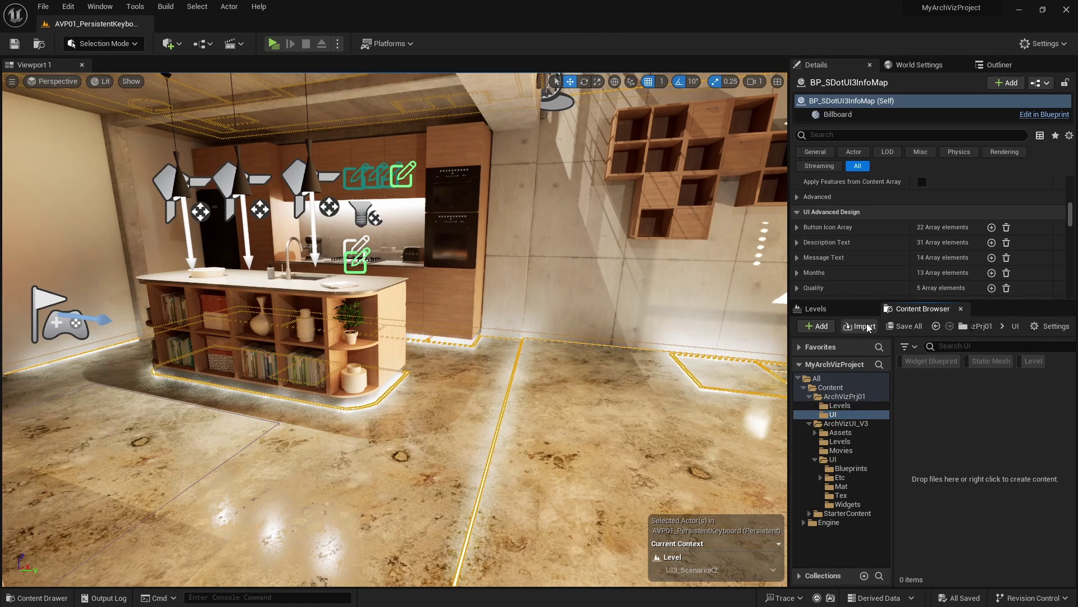
{"action": "left_click", "coordinate": [380, 201], "text": "ctrl"}
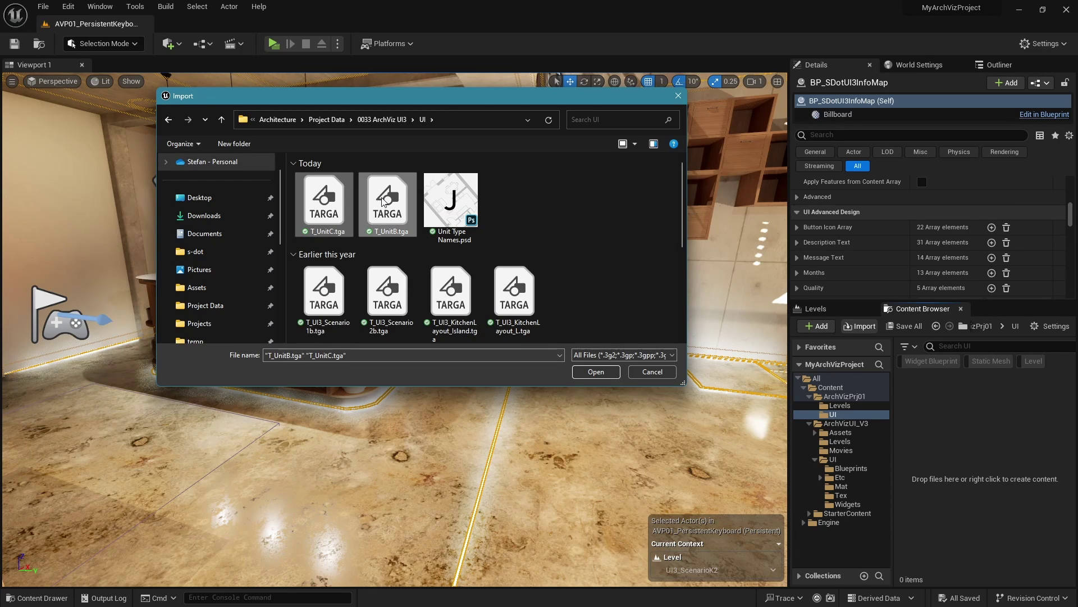
{"action": "left_click", "coordinate": [585, 369]}
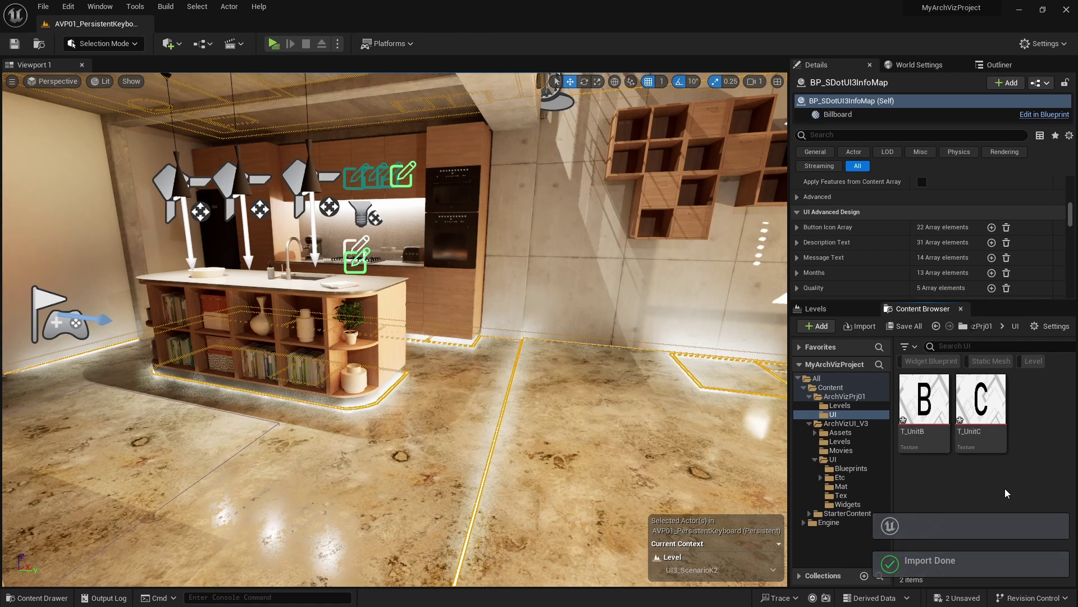
{"action": "left_click", "coordinate": [927, 402]}
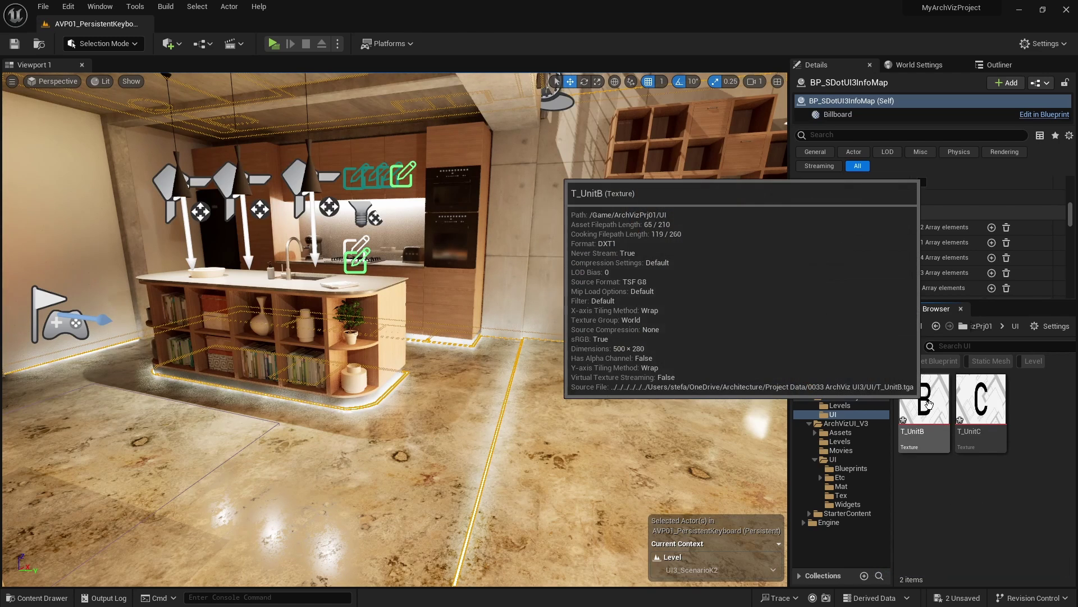
In T_UnitB's texture editor, set Texture Group to UI and Compression to UserInterface2D (RGBA)
{"action": "double_click", "coordinate": [928, 405]}
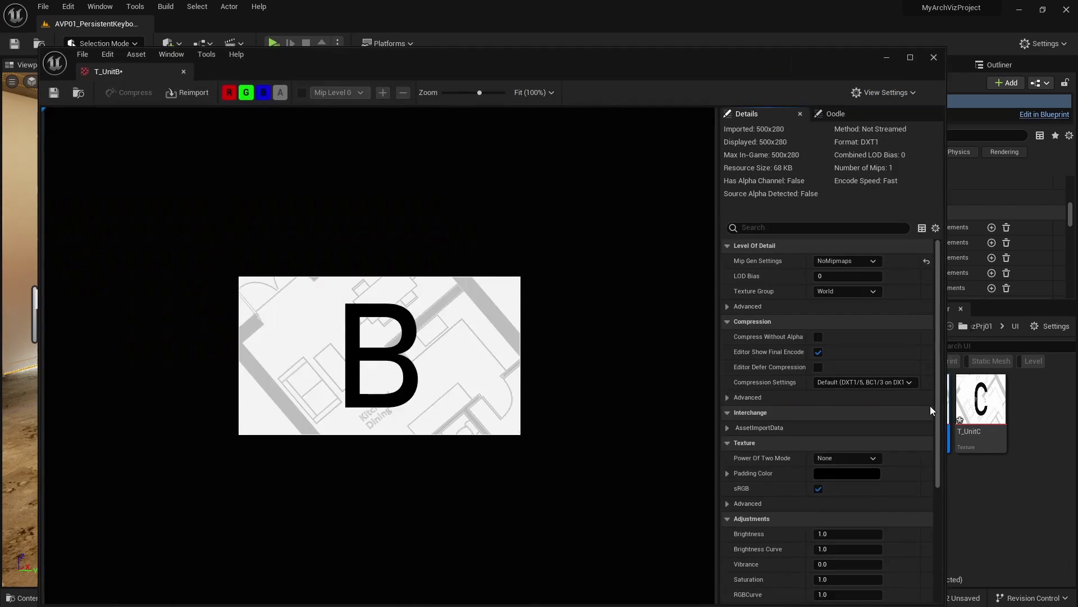
{"action": "left_click", "coordinate": [842, 290]}
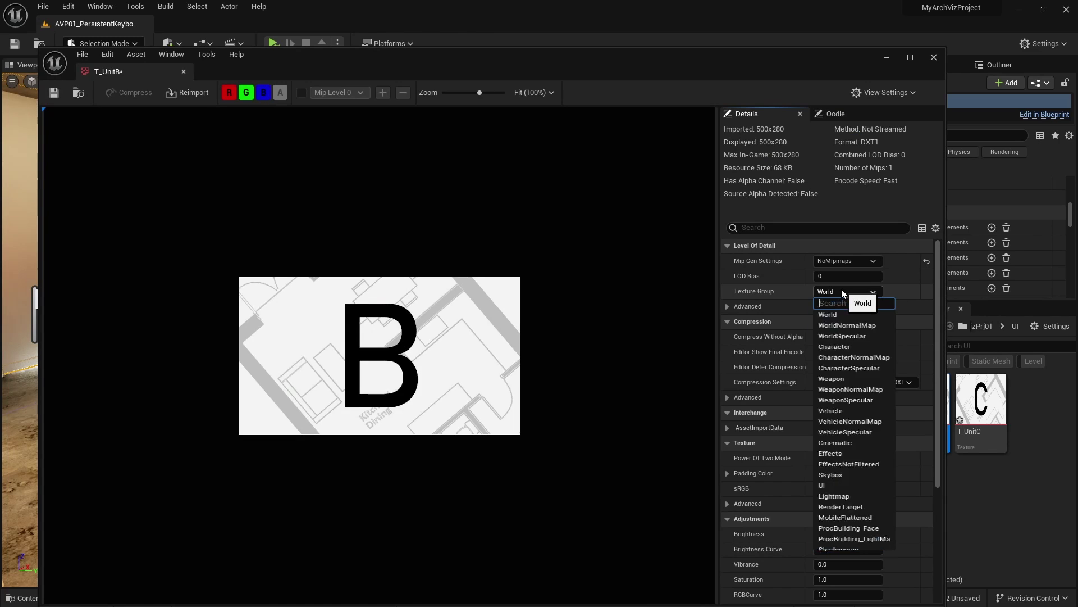
{"action": "left_click", "coordinate": [843, 484]}
{"action": "left_click", "coordinate": [842, 382]}
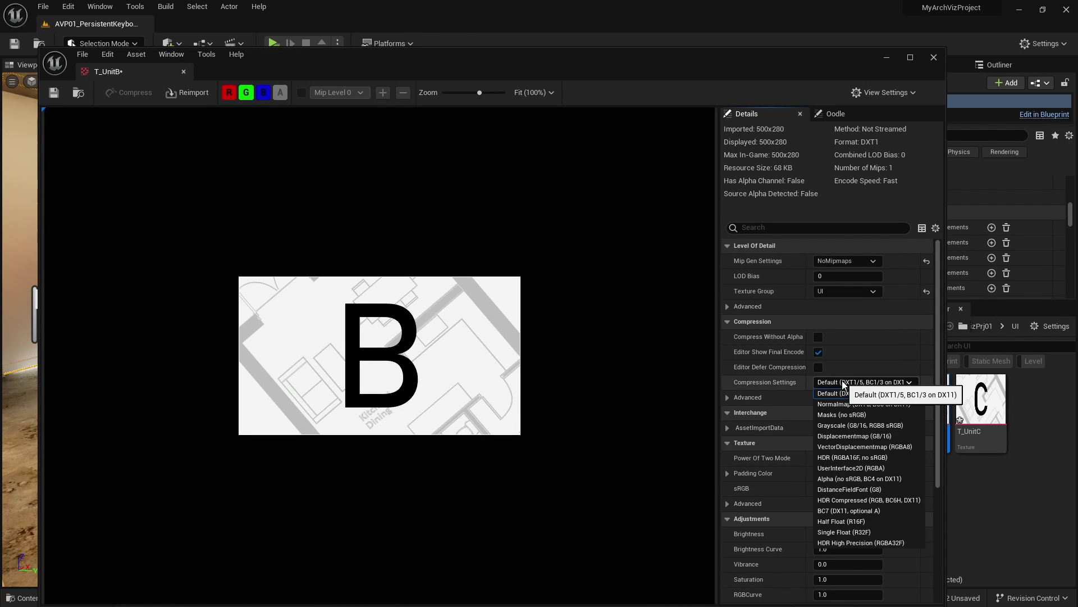
{"action": "left_click", "coordinate": [832, 468]}
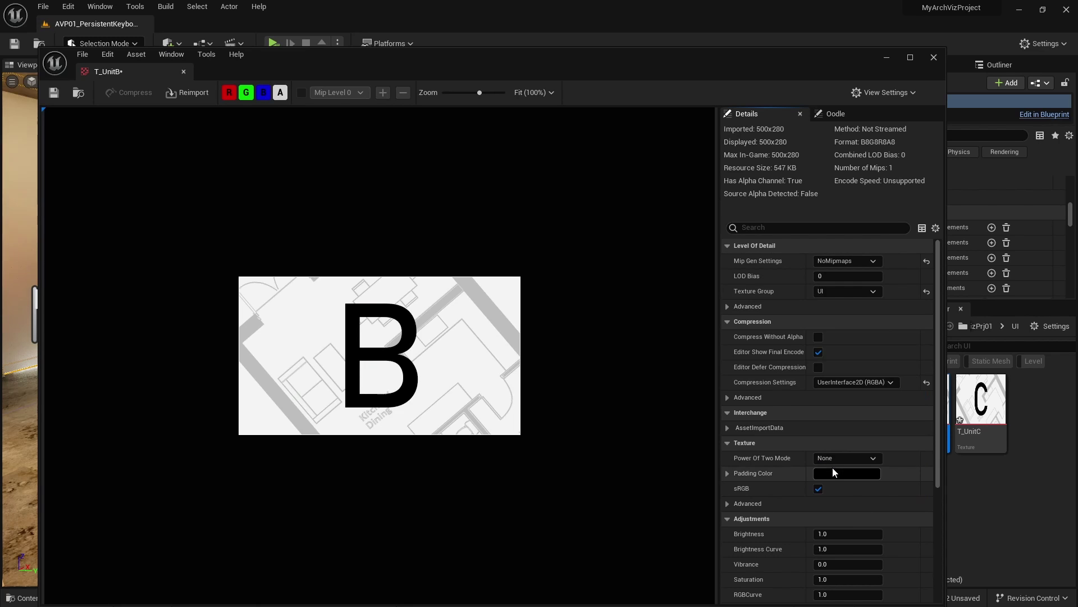
Drag T_UnitB and T_UnitC into the Preview slots of Options Index [0] and [1]
{"action": "left_click", "coordinate": [934, 58]}
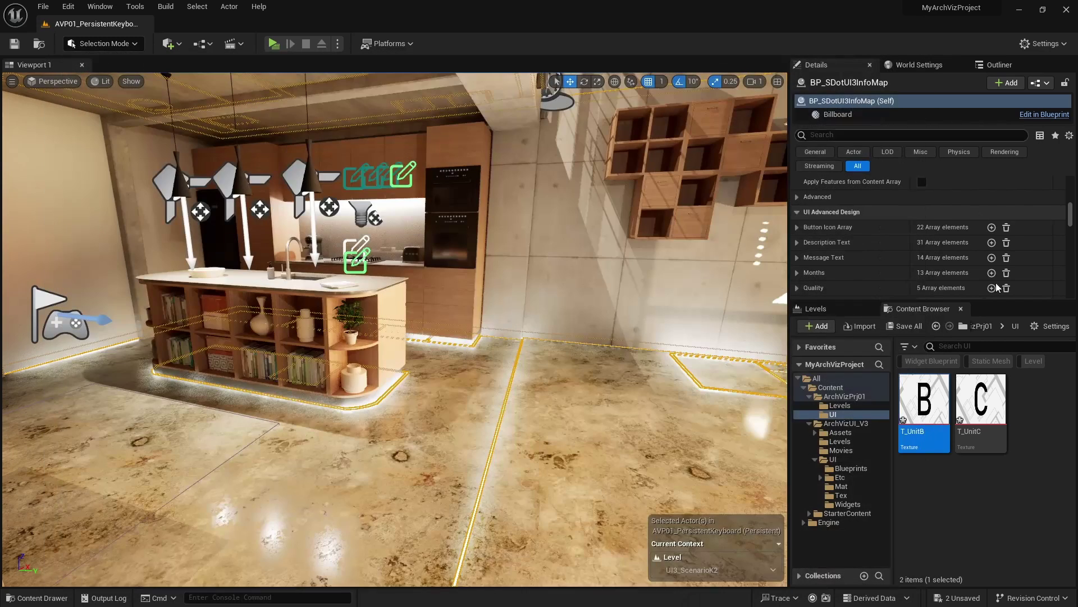
{"action": "left_click", "coordinate": [980, 399]}
{"action": "left_click_drag", "start_coordinate": [1005, 301], "coordinate": [1004, 411]}
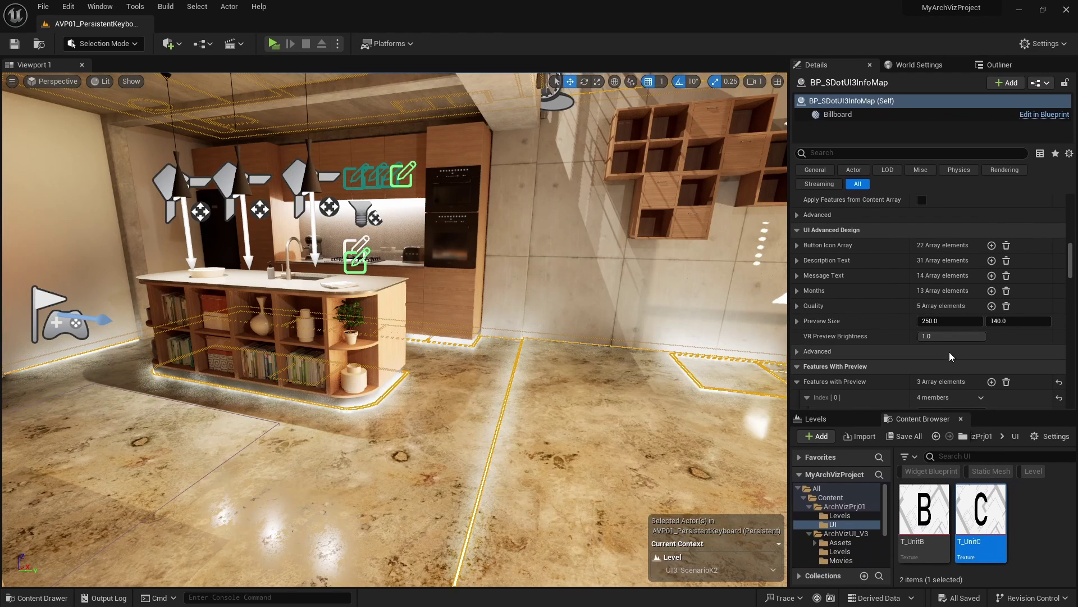
{"action": "scroll", "coordinate": [953, 357], "scroll_direction": "down", "scroll_amount": 5}
{"action": "scroll", "coordinate": [956, 351], "scroll_direction": "down", "scroll_amount": 7}
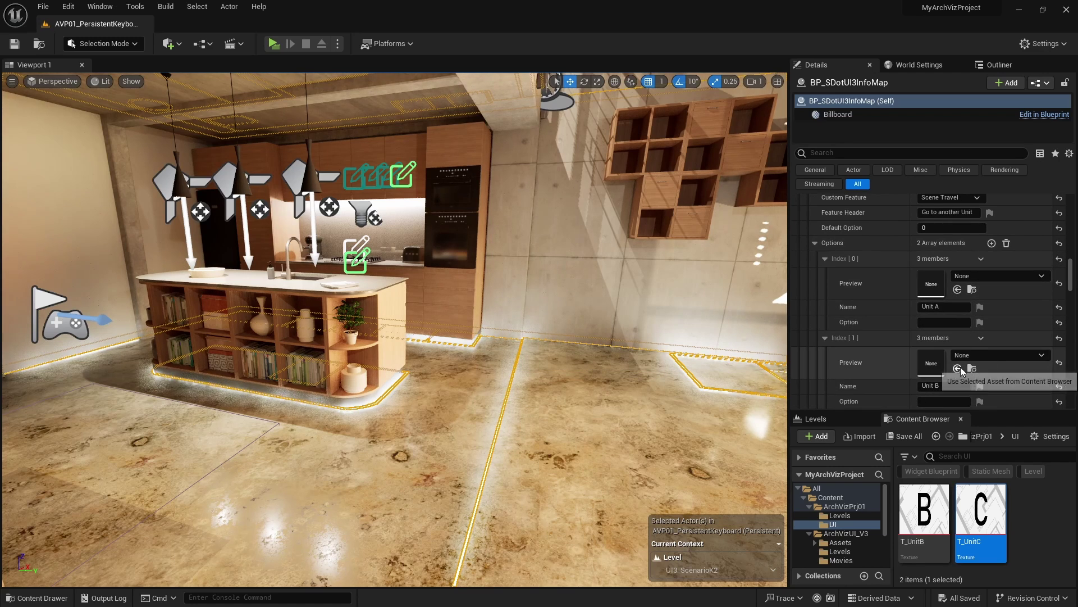
{"action": "left_click", "coordinate": [924, 508]}
{"action": "left_click_drag", "start_coordinate": [924, 508], "coordinate": [925, 284]}
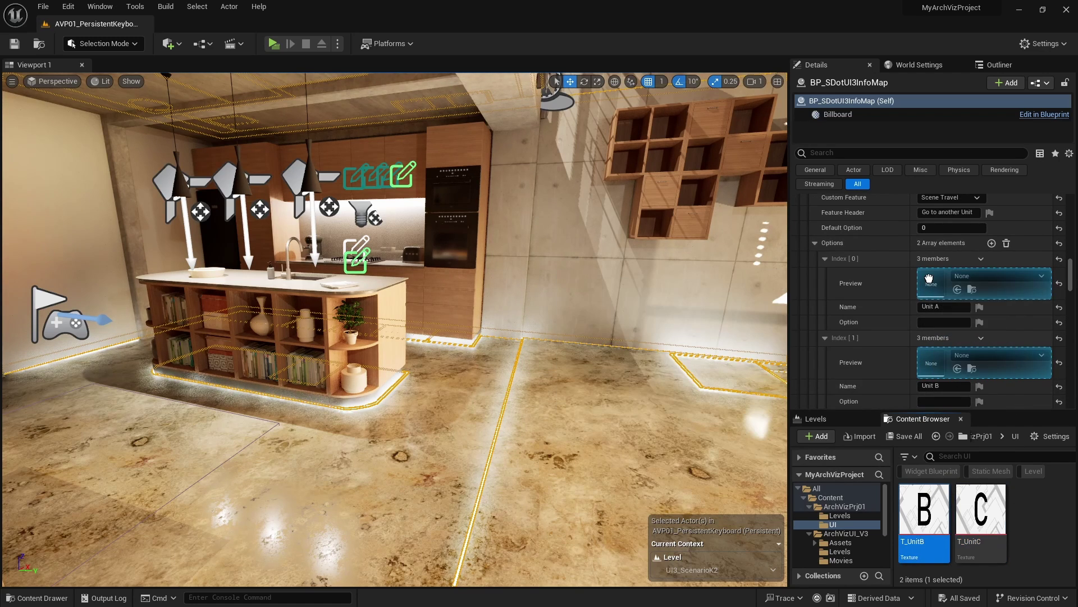
{"action": "left_click", "coordinate": [981, 509]}
{"action": "left_click_drag", "start_coordinate": [981, 508], "coordinate": [935, 363]}
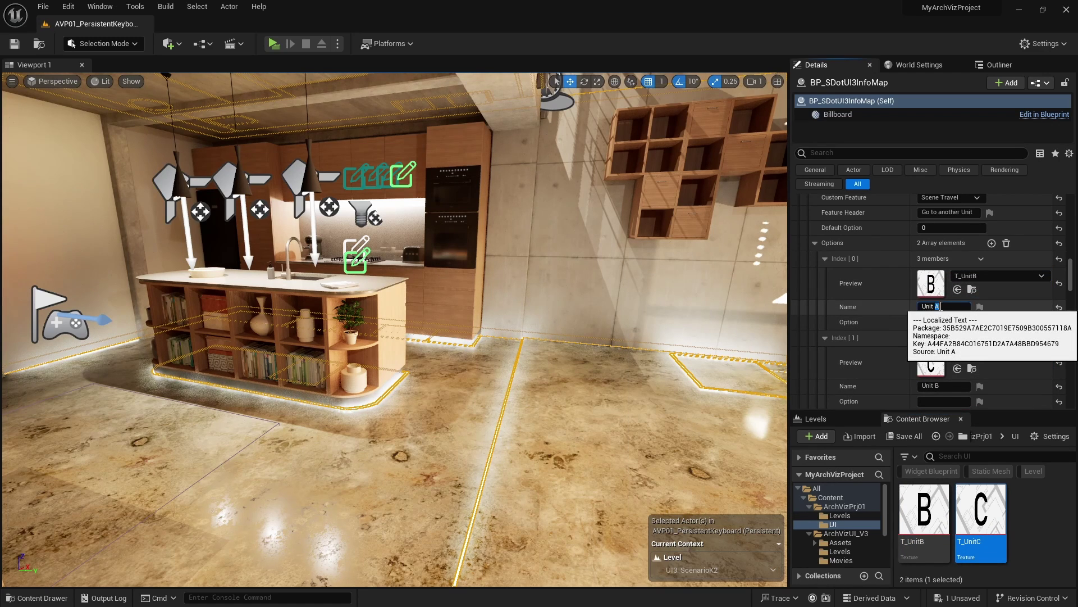
Rename the two options to Unit B and Unit C
{"action": "double_click", "coordinate": [938, 306]}
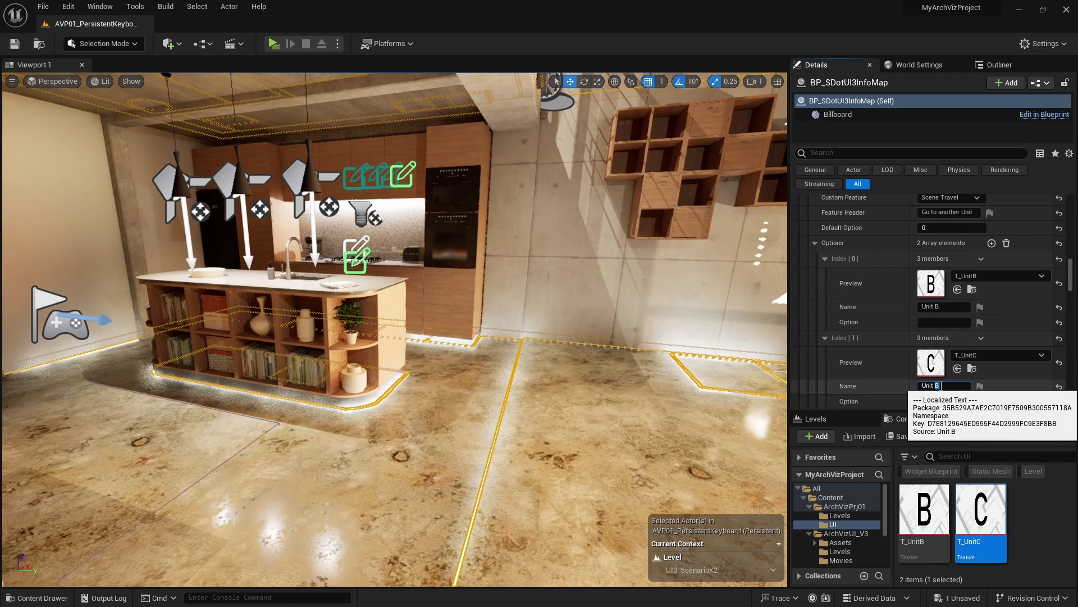
{"action": "double_click", "coordinate": [954, 386]}
{"action": "type", "text": "C"}
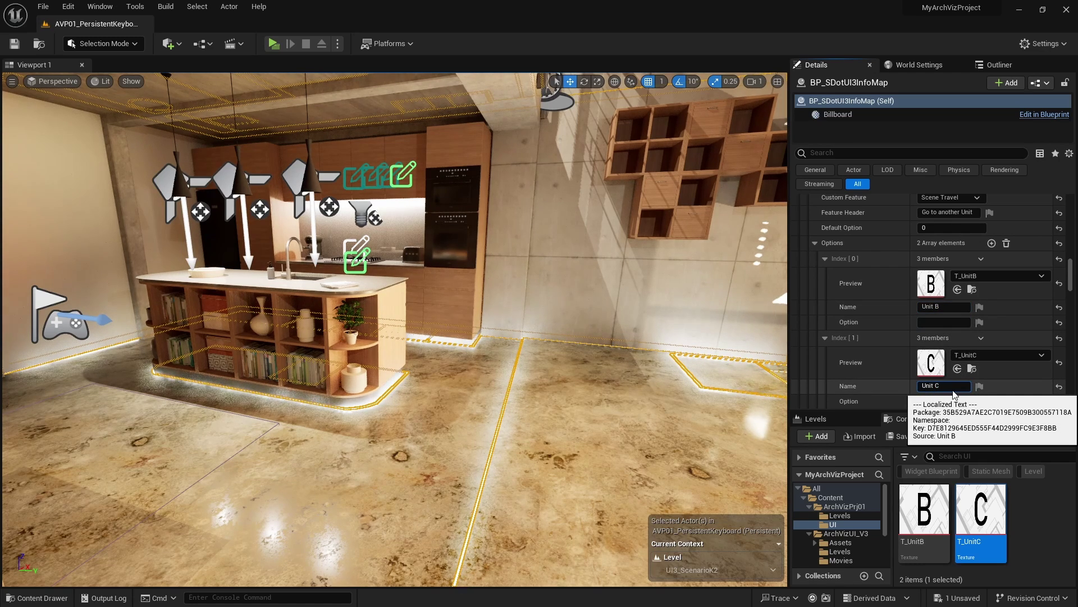
{"action": "left_click", "coordinate": [961, 308]}
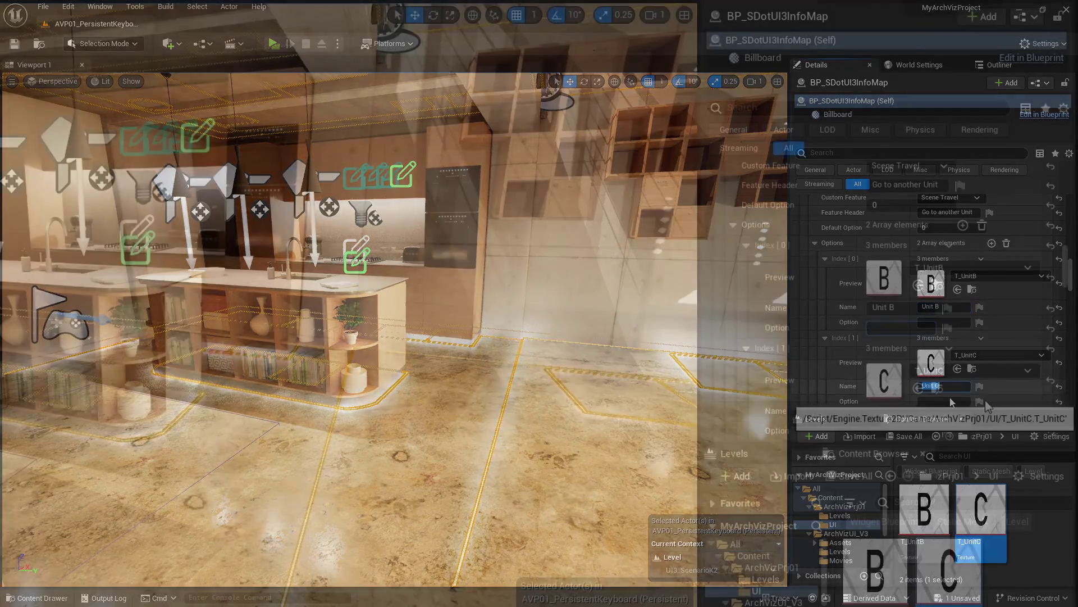
Enter Persistent_UnitB and Persistent_UnitC as the target levels for Unit B and Unit C
{"action": "key", "text": "Tab"}
{"action": "type", "text": "Persistent"}
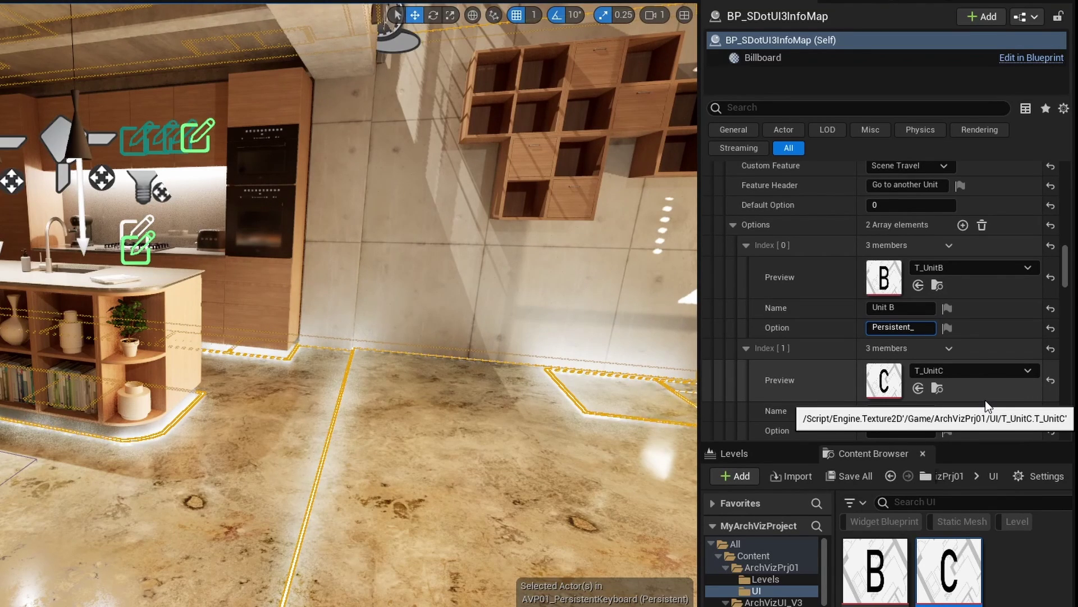
{"action": "type", "text": "_UnitB"}
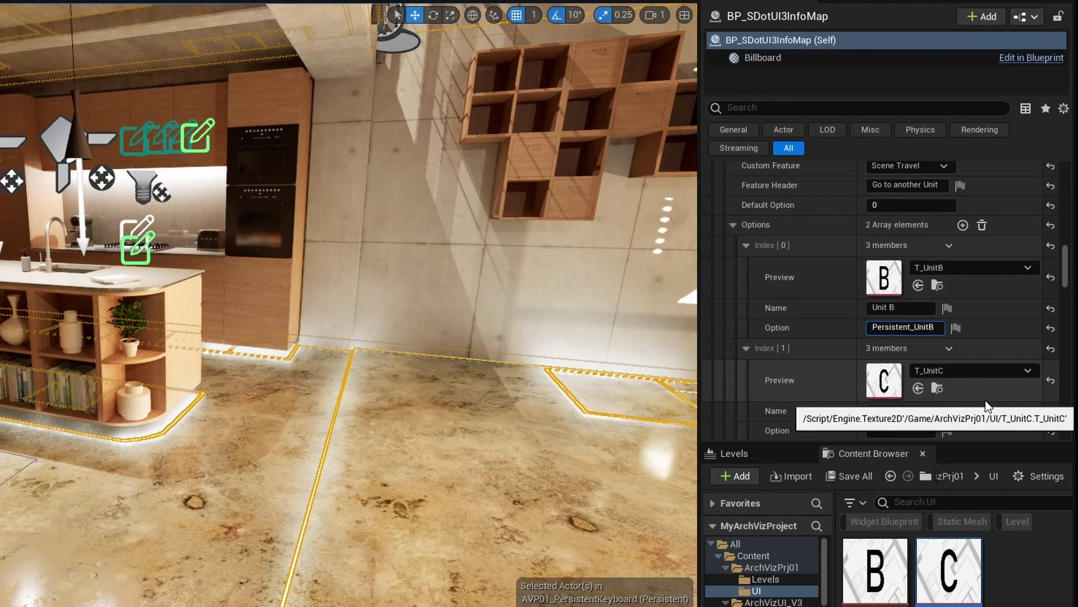
{"action": "left_click", "coordinate": [918, 428]}
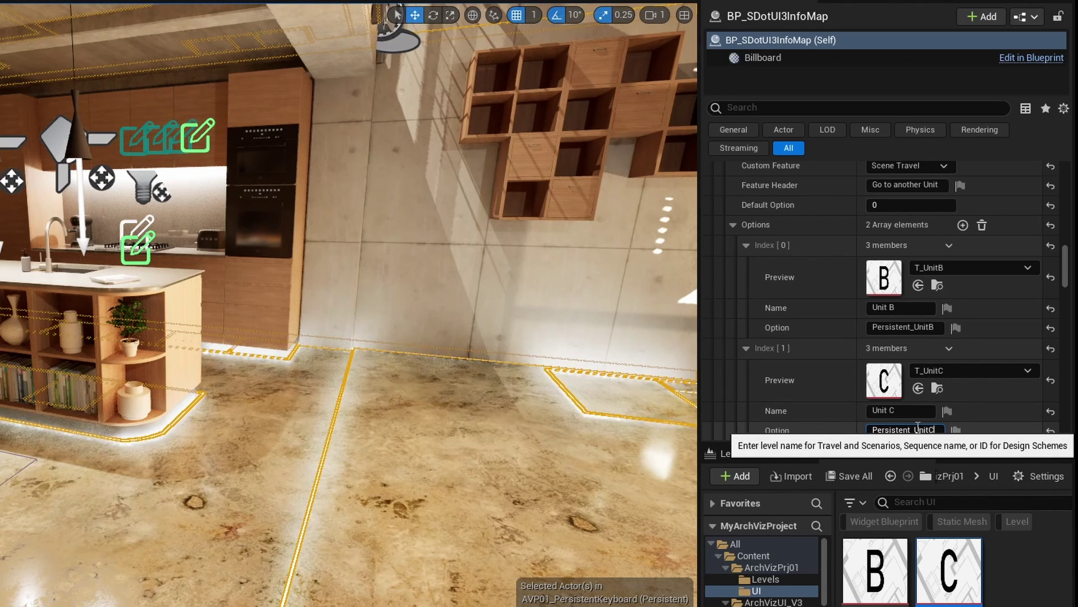
{"action": "scroll", "coordinate": [1006, 365], "scroll_direction": "down", "scroll_amount": 1}
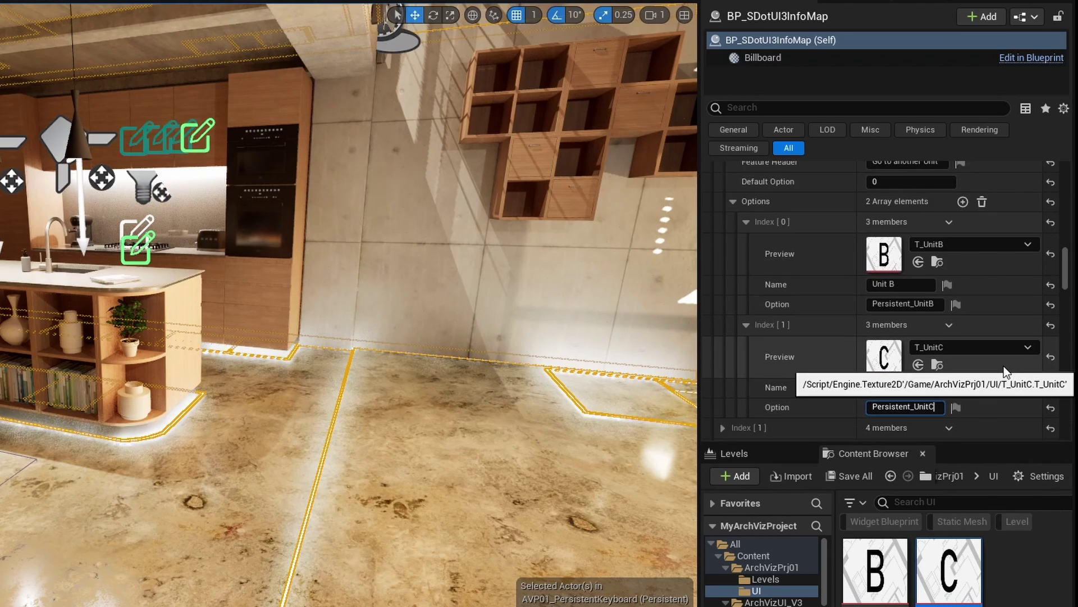
{"action": "scroll", "coordinate": [1004, 365], "scroll_direction": "down", "scroll_amount": 2}
{"action": "key", "text": "Return"}
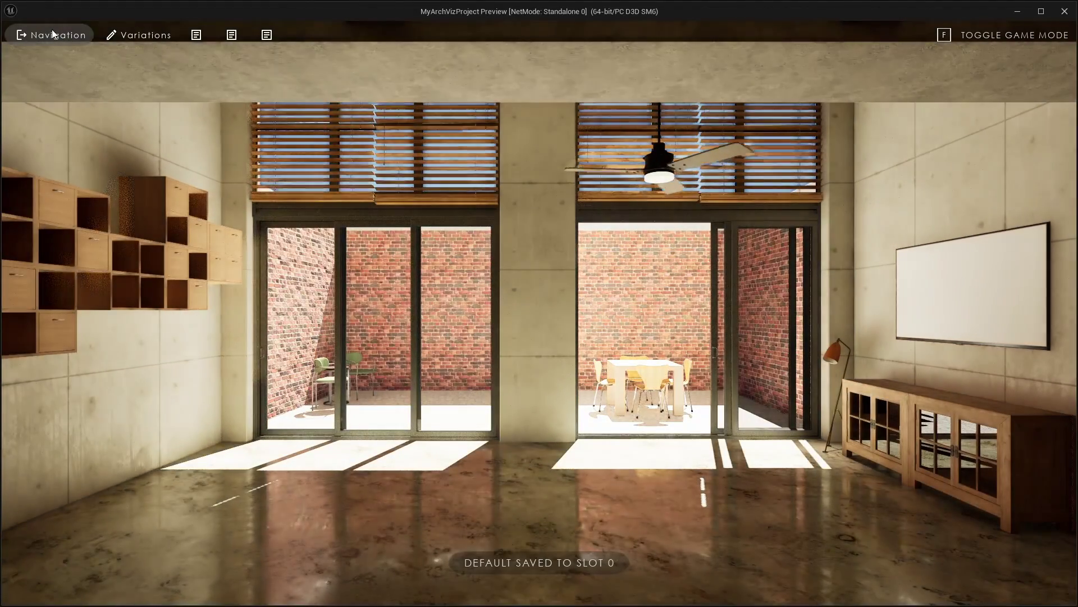
Check the Unit B and Unit C tiles in the preview's Navigation menu, then exit the walkthrough
{"action": "left_click", "coordinate": [52, 29]}
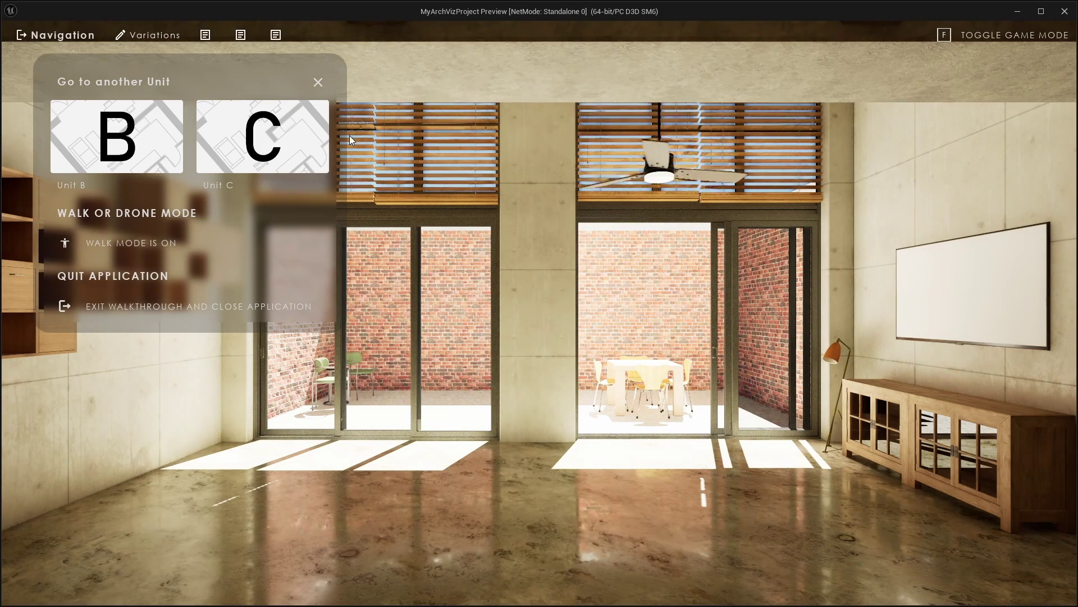
{"action": "left_click", "coordinate": [65, 305]}
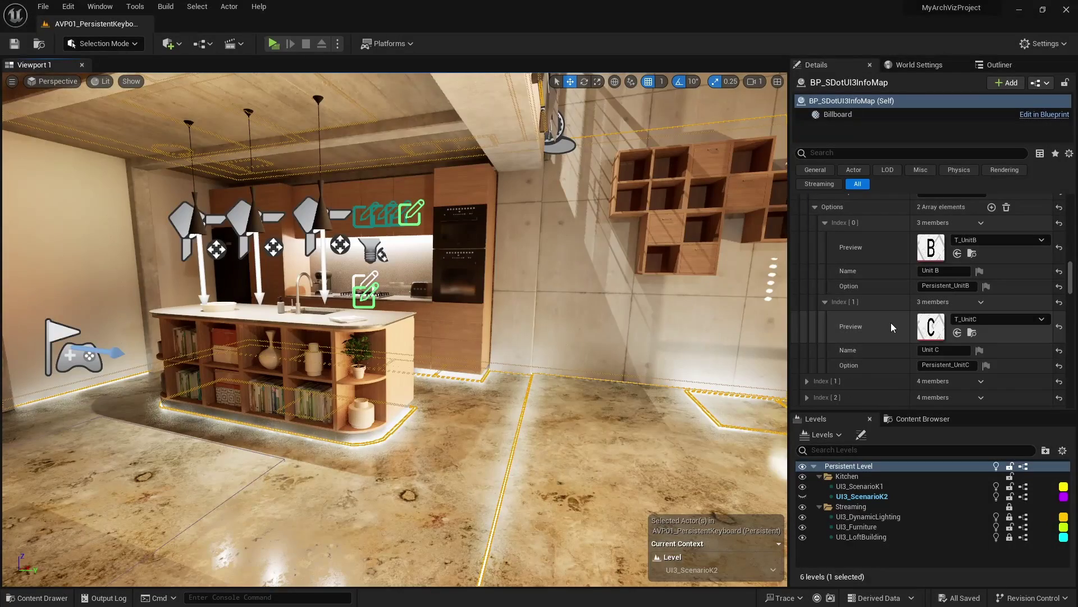
Expand the Design Schemes feature entry and add two empty design options to it
{"action": "scroll", "coordinate": [883, 313], "scroll_direction": "down", "scroll_amount": 2}
{"action": "scroll", "coordinate": [874, 328], "scroll_direction": "down", "scroll_amount": 2}
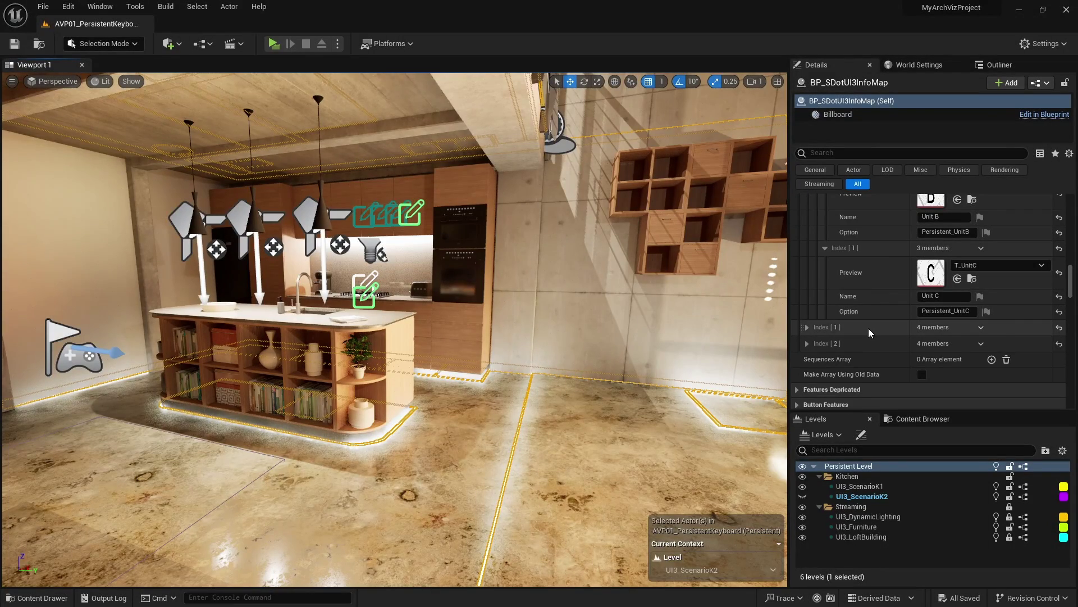
{"action": "left_click", "coordinate": [854, 310]}
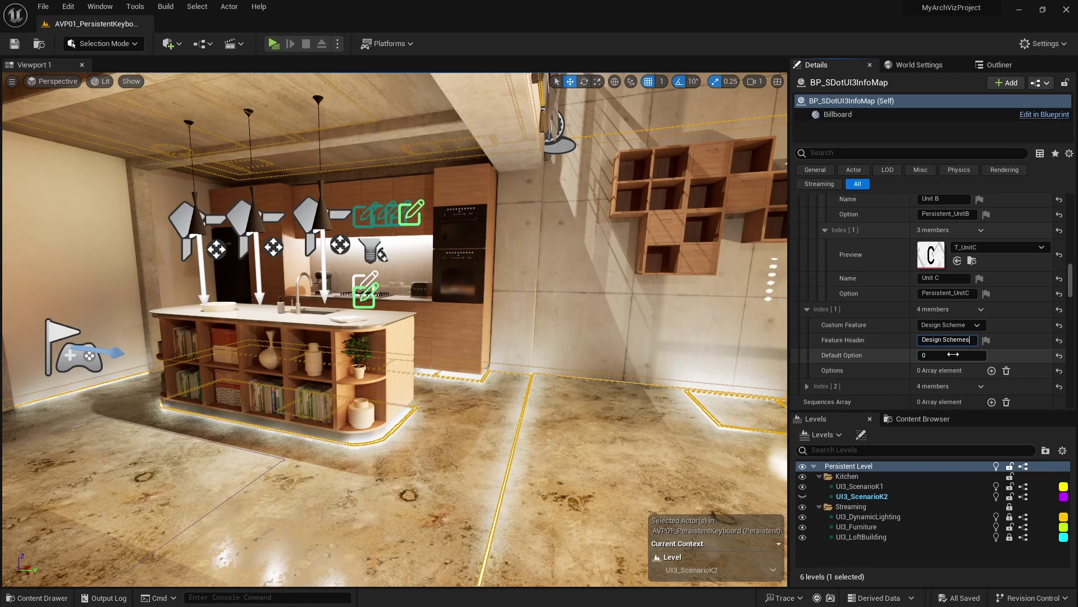
{"action": "left_click", "coordinate": [992, 371]}
{"action": "left_click", "coordinate": [992, 371]}
{"action": "scroll", "coordinate": [849, 379], "scroll_direction": "down", "scroll_amount": 2}
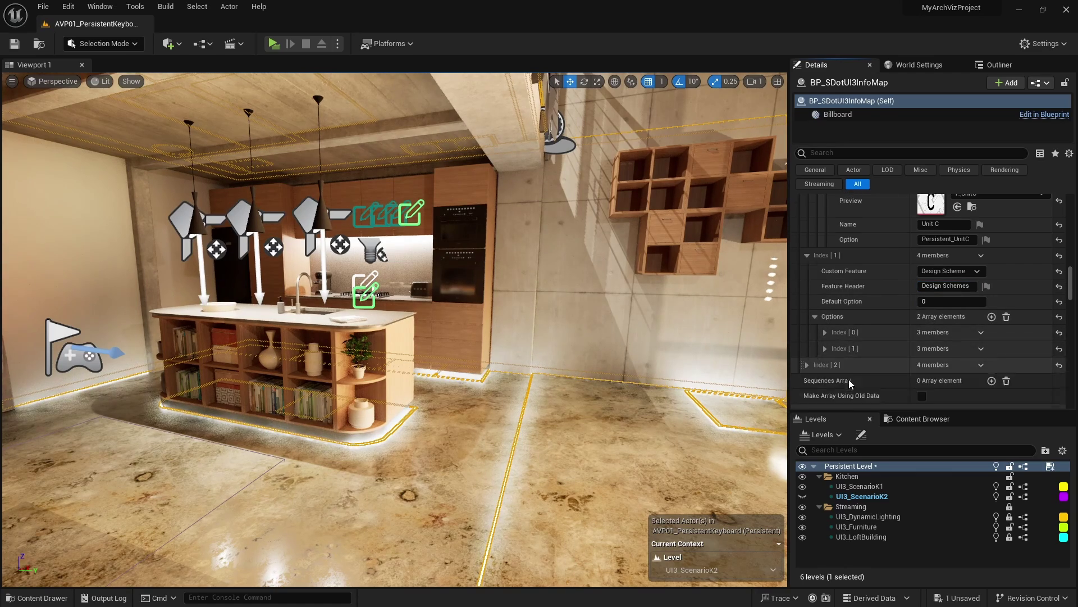
{"action": "left_click", "coordinate": [840, 331]}
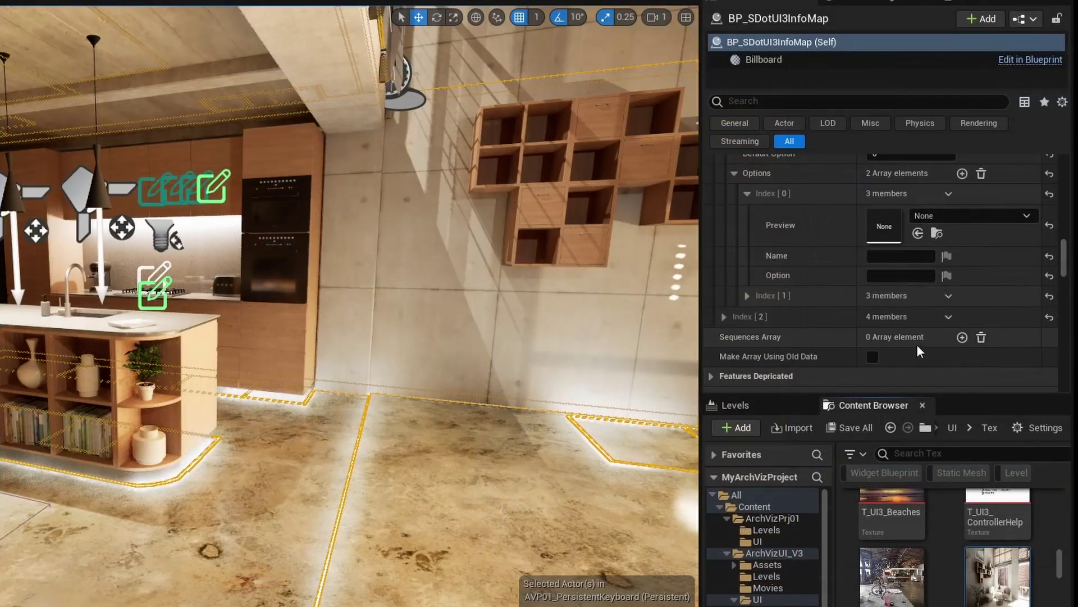
Assign T_UI3_Design01 and T_UI3_Design02 as the two design options' preview images
{"action": "left_click", "coordinate": [767, 292]}
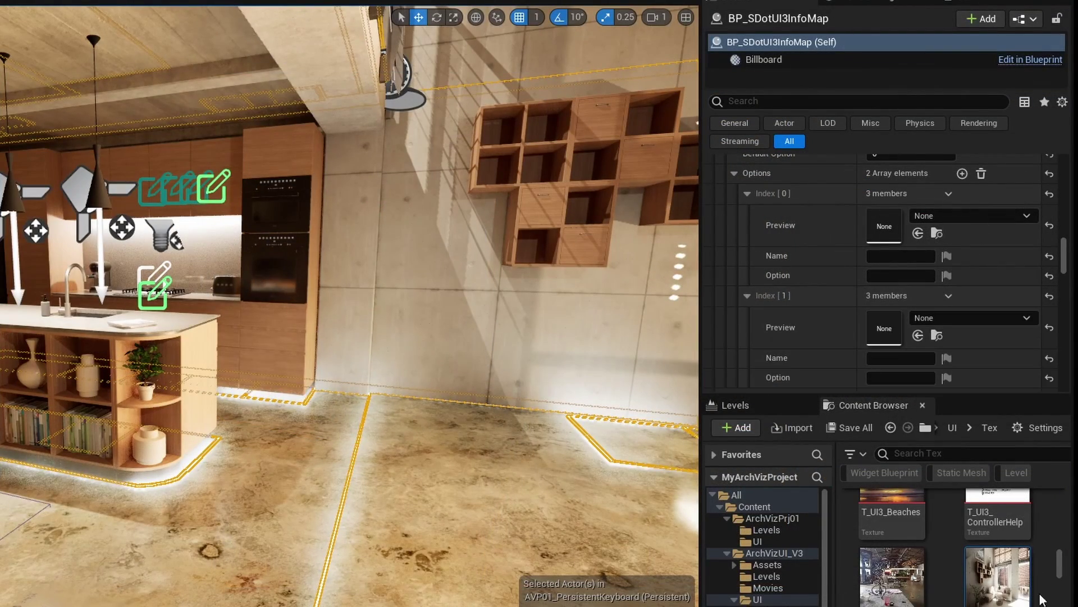
{"action": "left_click_drag", "start_coordinate": [997, 575], "coordinate": [890, 228]}
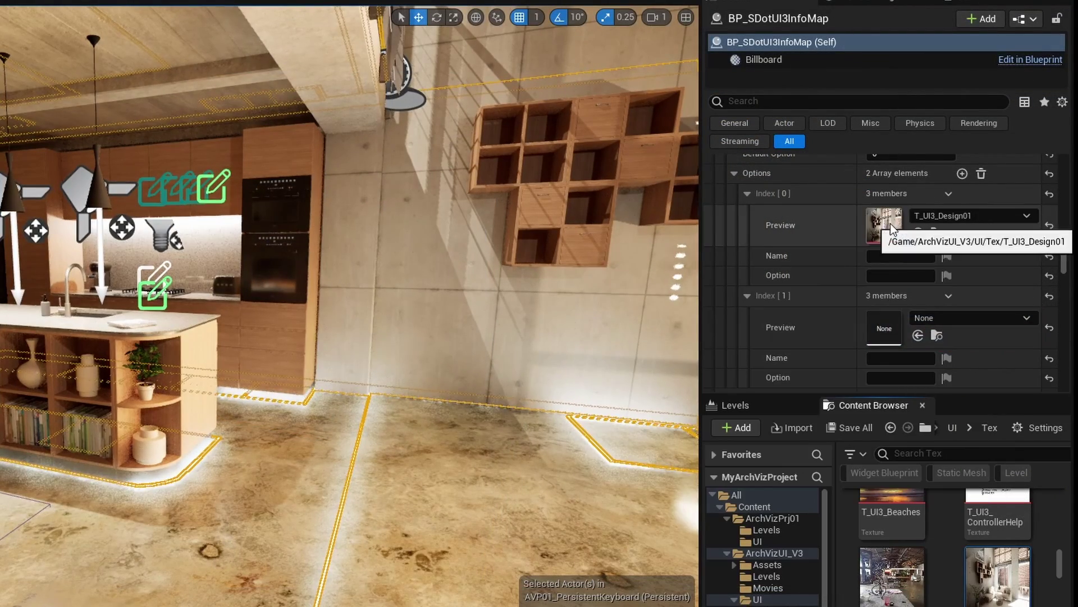
{"action": "scroll", "coordinate": [916, 601], "scroll_direction": "down", "scroll_amount": 1}
{"action": "left_click_drag", "start_coordinate": [916, 603], "coordinate": [908, 329]}
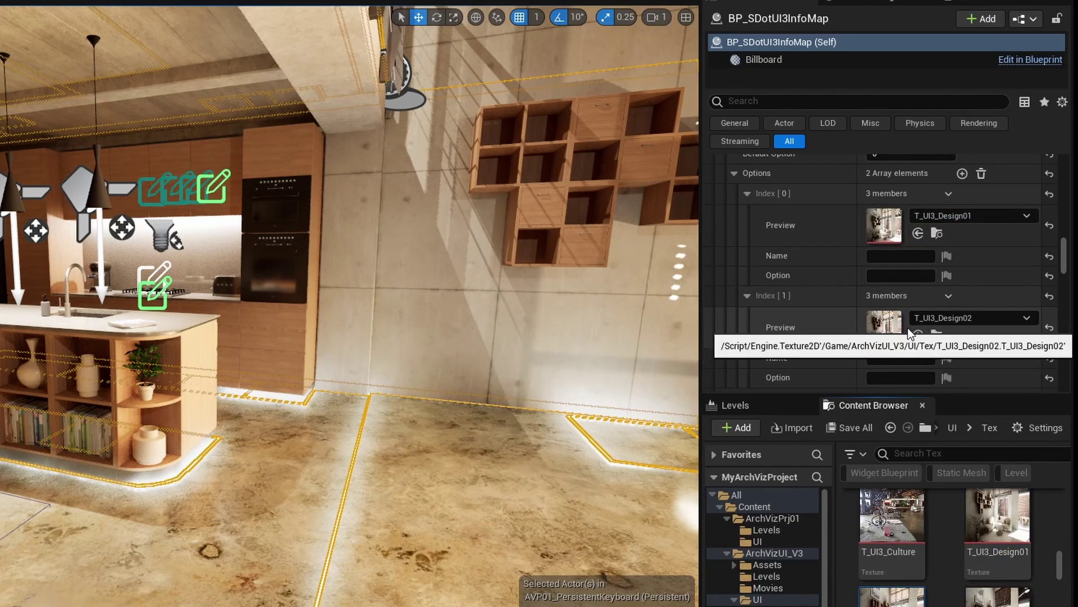
Name the options Modern Lite with ID 0 and Vivid Oak with ID 1
{"action": "left_click", "coordinate": [890, 259]}
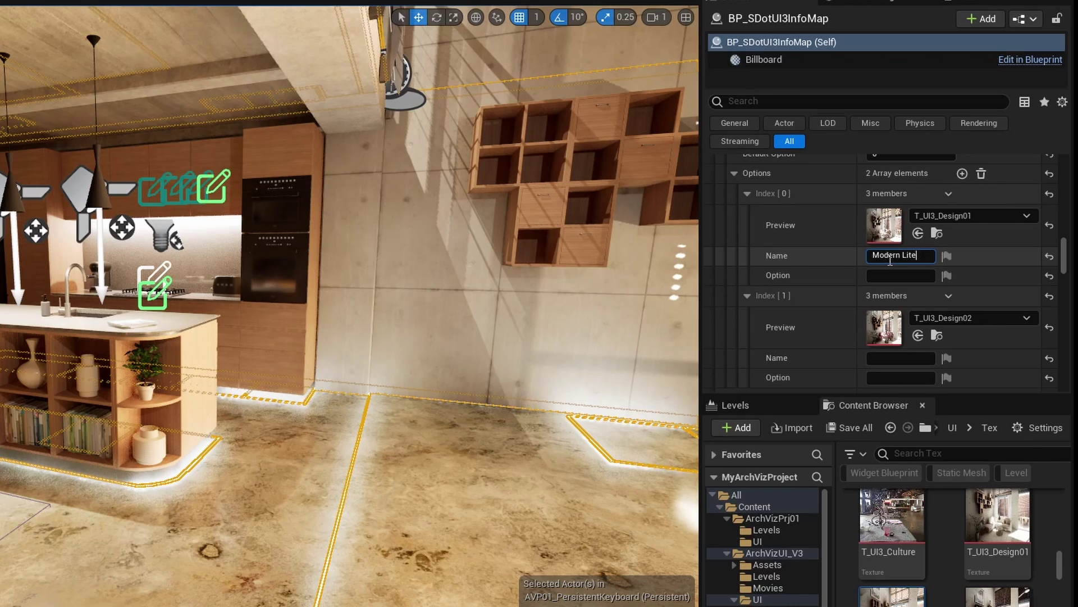
{"action": "left_click", "coordinate": [893, 273]}
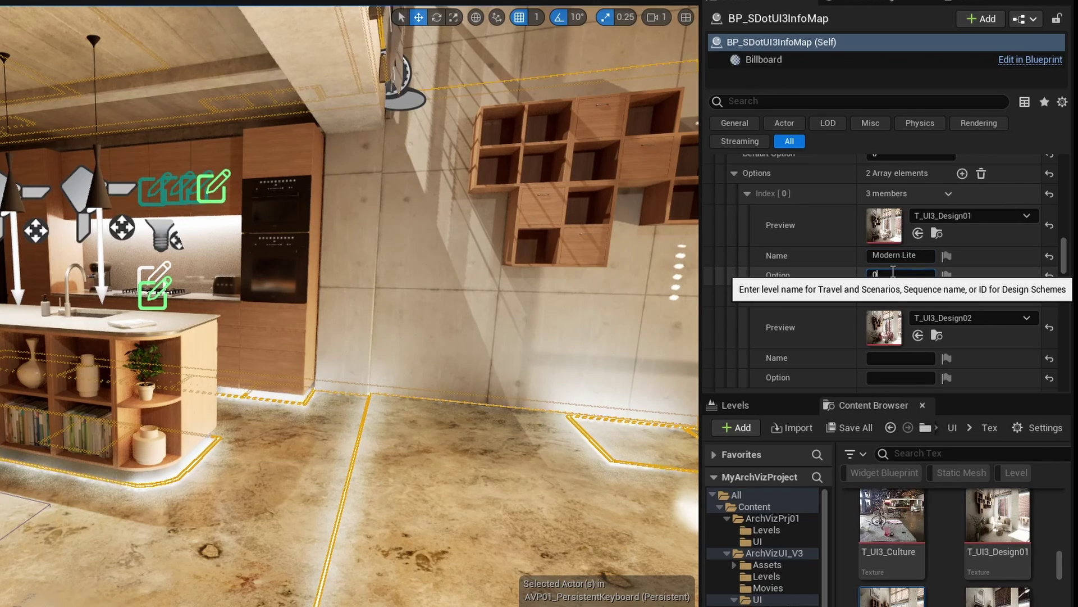
{"action": "left_click", "coordinate": [881, 358]}
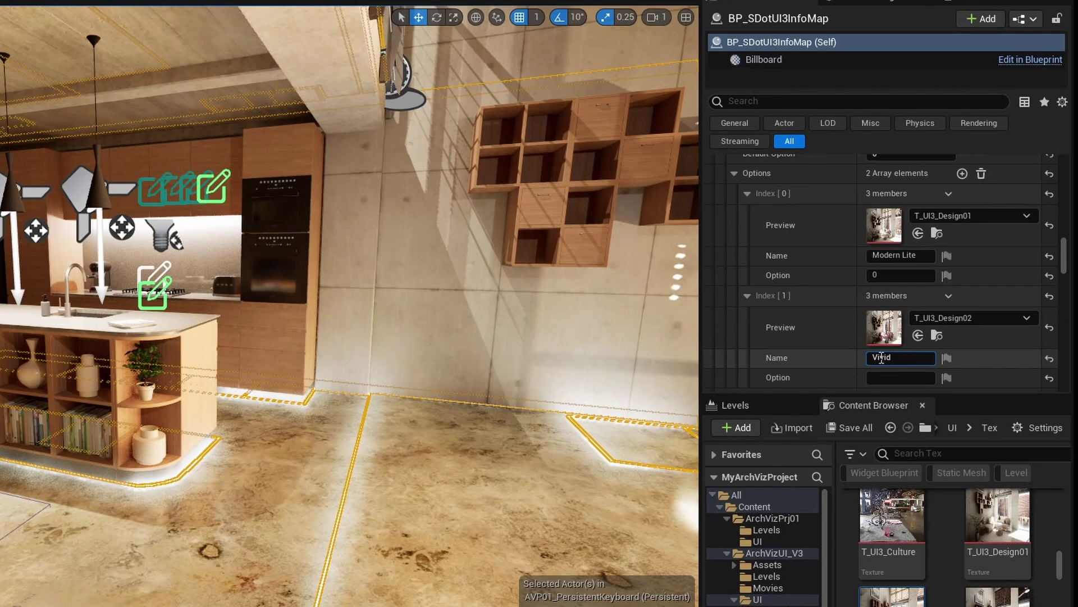
{"action": "type", "text": "Vivid Oak"}
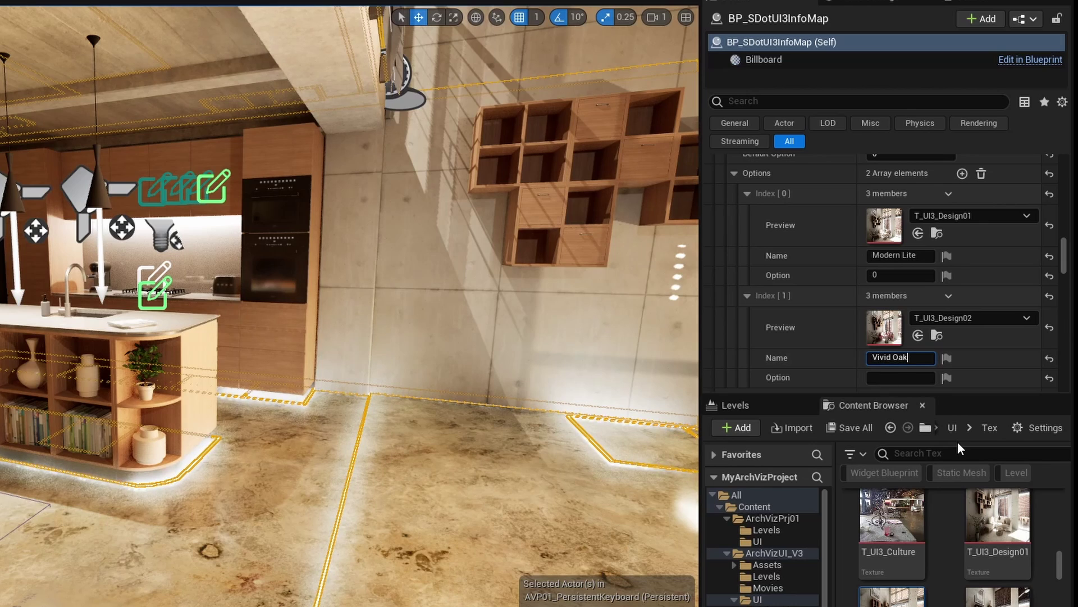
{"action": "left_click", "coordinate": [899, 379]}
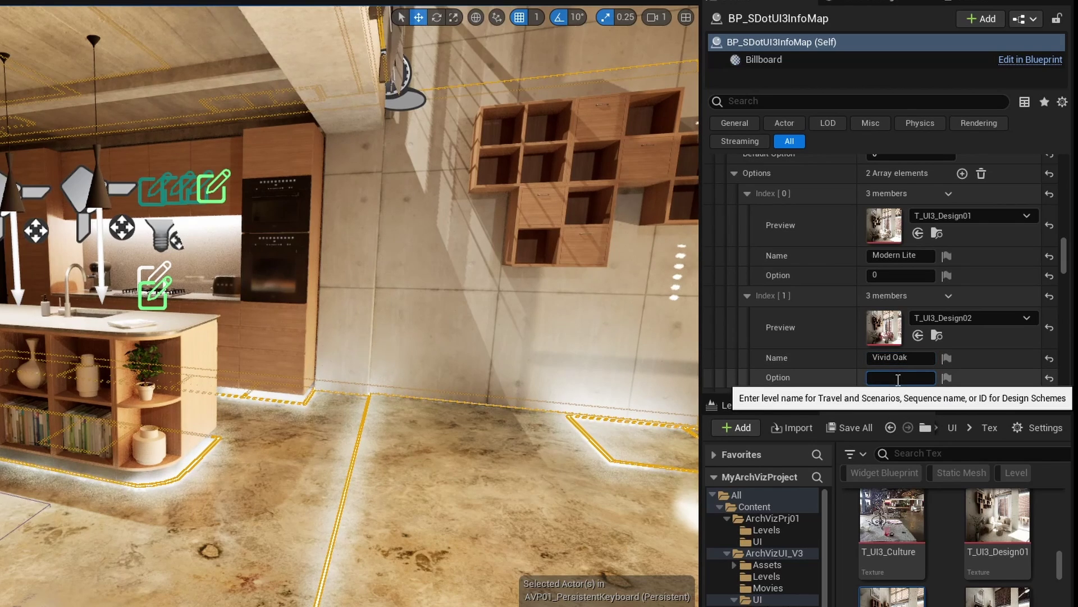
{"action": "type", "text": "1"}
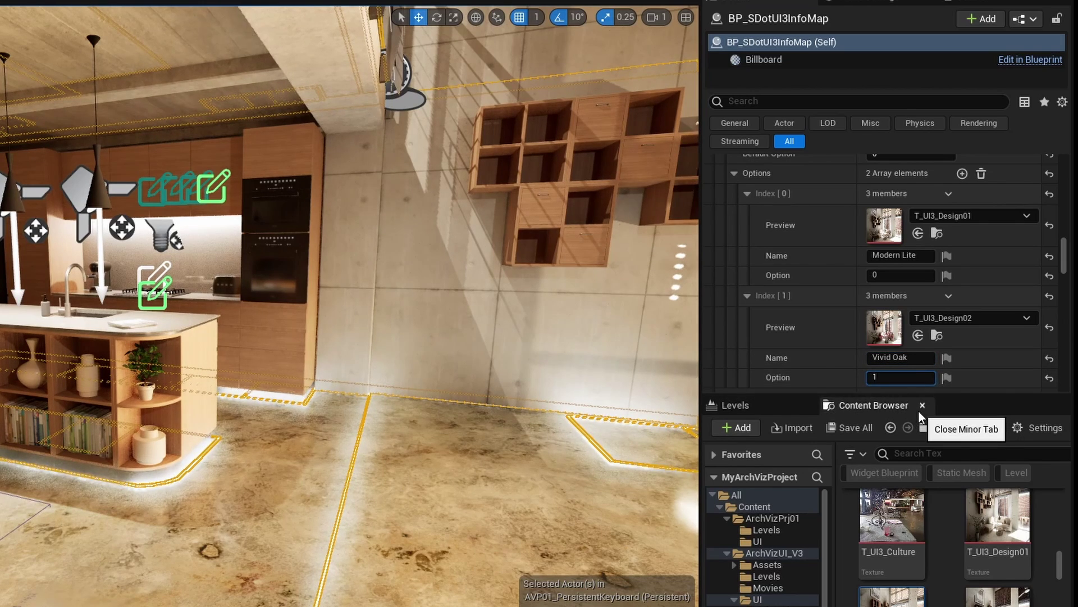
{"action": "key", "text": "Return"}
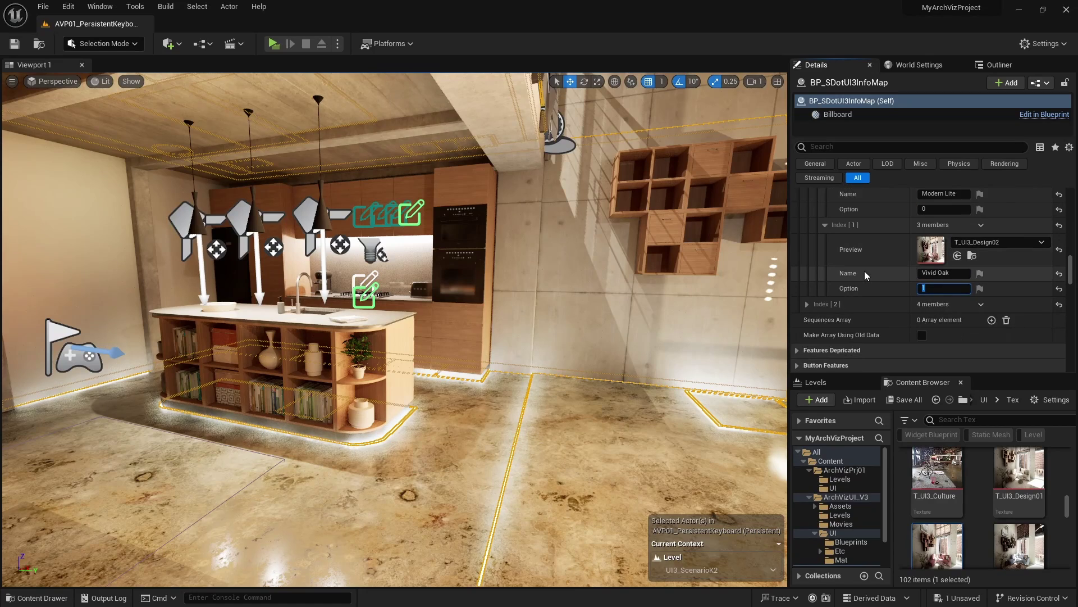
{"action": "left_click", "coordinate": [822, 286]}
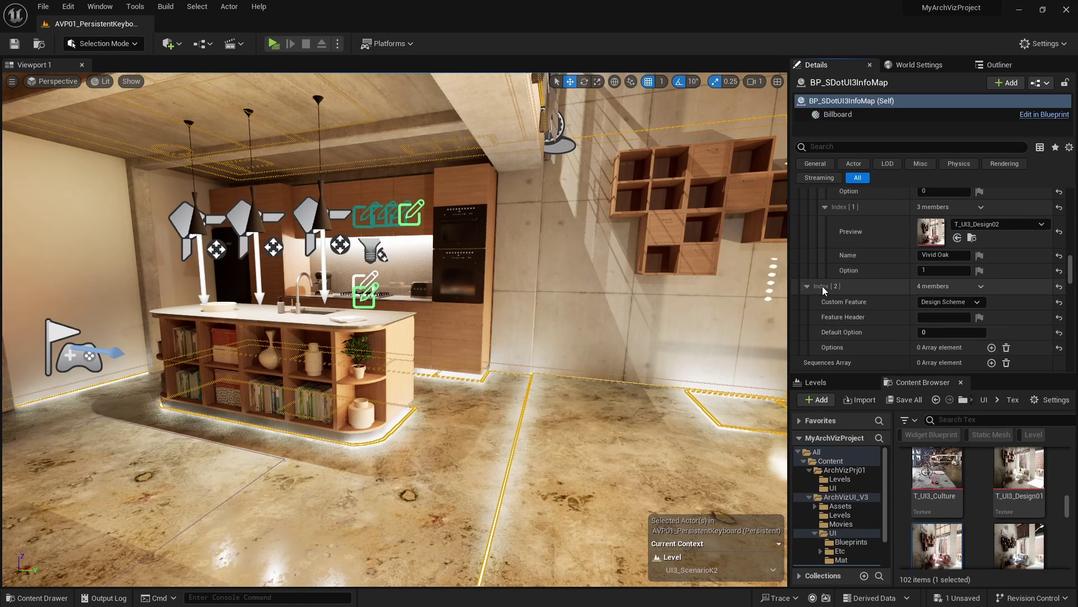
Make the third feature a Kitchen Layout Scenario and add two options to it
{"action": "left_click", "coordinate": [965, 302]}
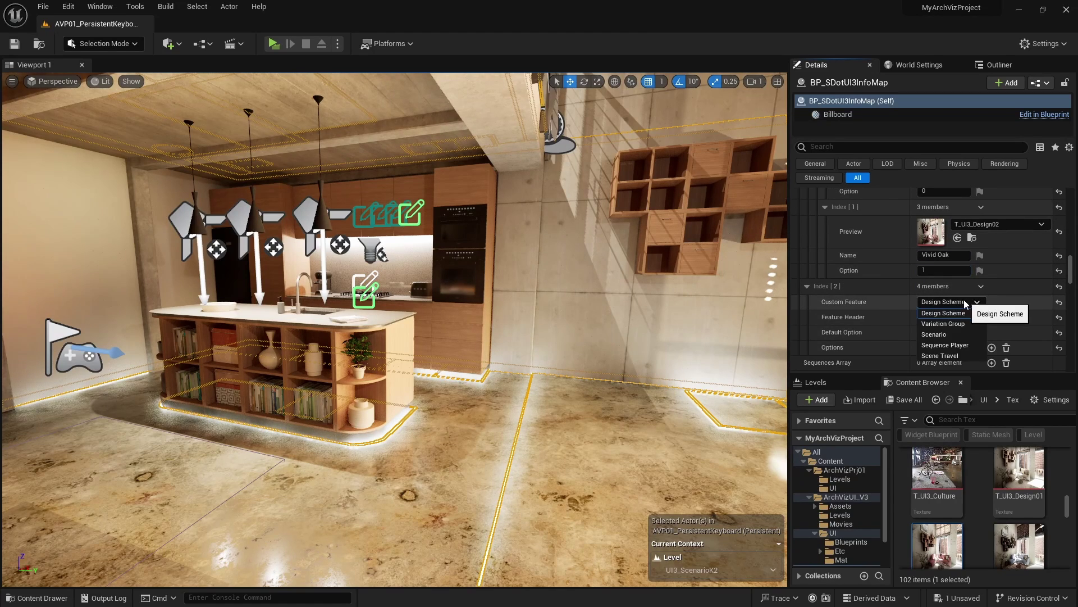
{"action": "left_click", "coordinate": [953, 336]}
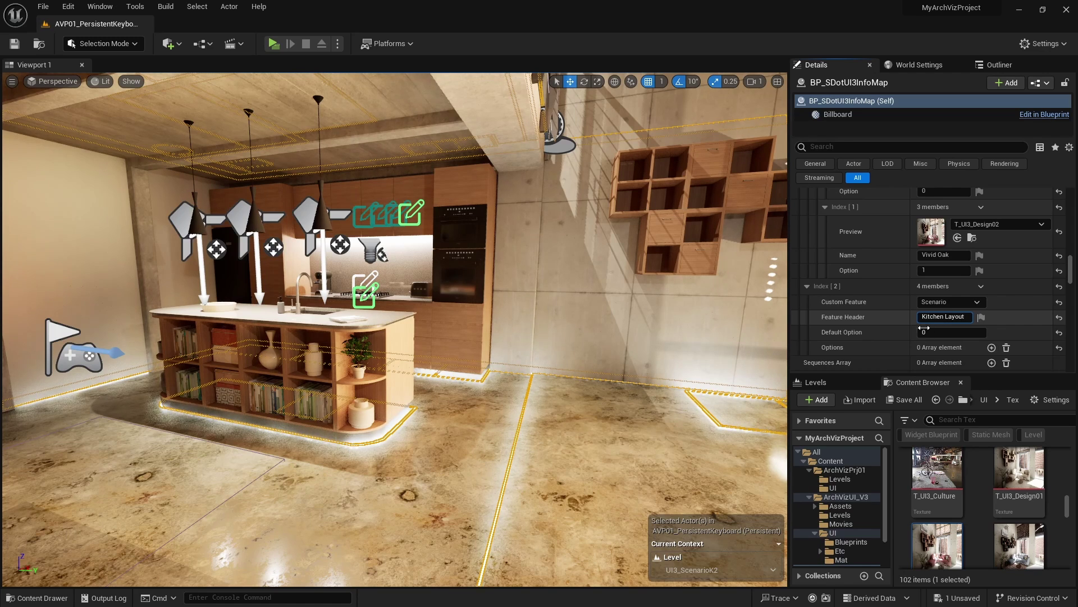
{"action": "scroll", "coordinate": [925, 332], "scroll_direction": "down", "scroll_amount": 2}
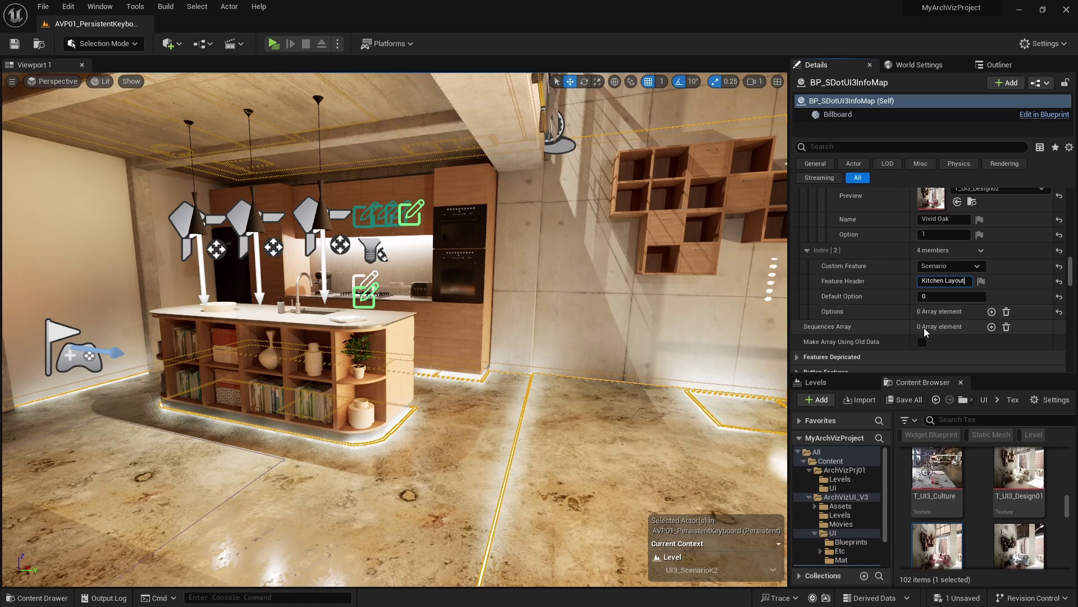
{"action": "left_click", "coordinate": [991, 311]}
{"action": "left_click", "coordinate": [992, 312]}
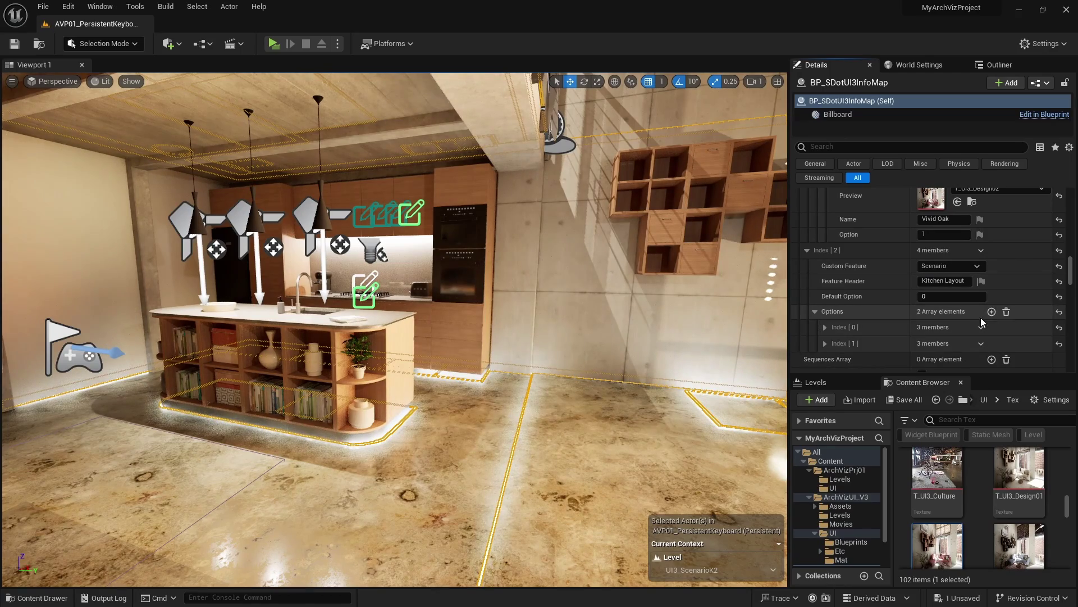
{"action": "left_click", "coordinate": [826, 327]}
{"action": "scroll", "coordinate": [832, 331], "scroll_direction": "down", "scroll_amount": 5}
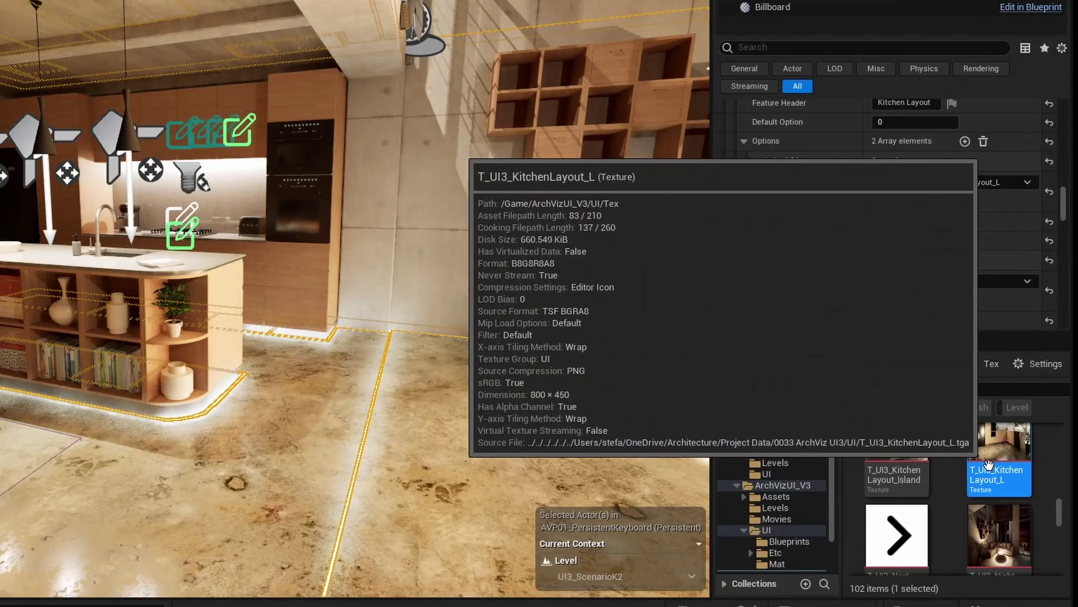
Give both kitchen options their layout preview images and name them Island and L Shape
{"action": "left_click_drag", "start_coordinate": [897, 449], "coordinate": [899, 193]}
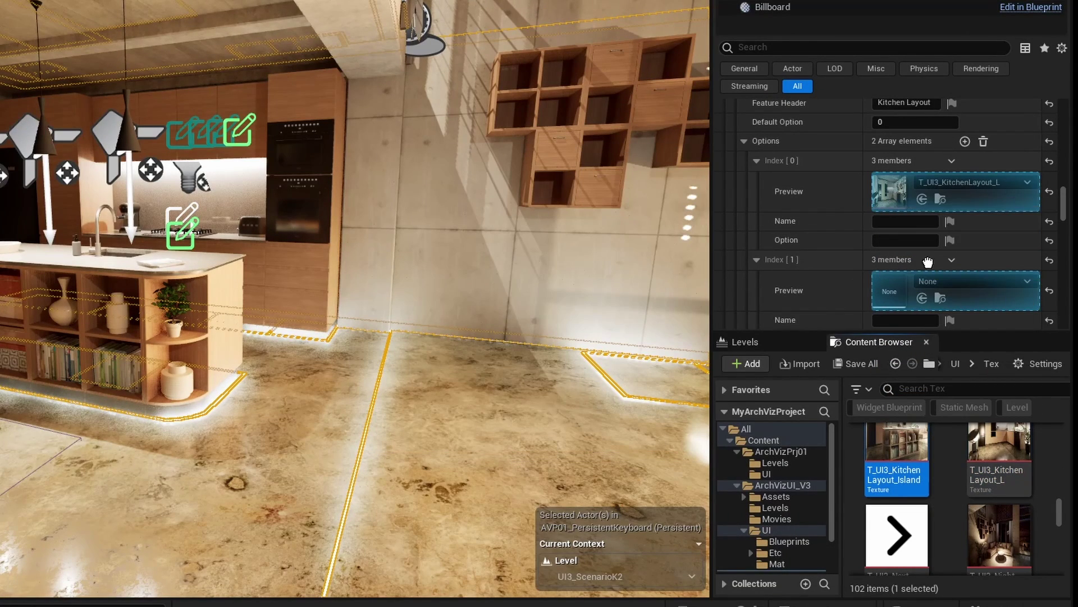
{"action": "left_click_drag", "start_coordinate": [1000, 443], "coordinate": [890, 290]}
{"action": "left_click", "coordinate": [912, 221]}
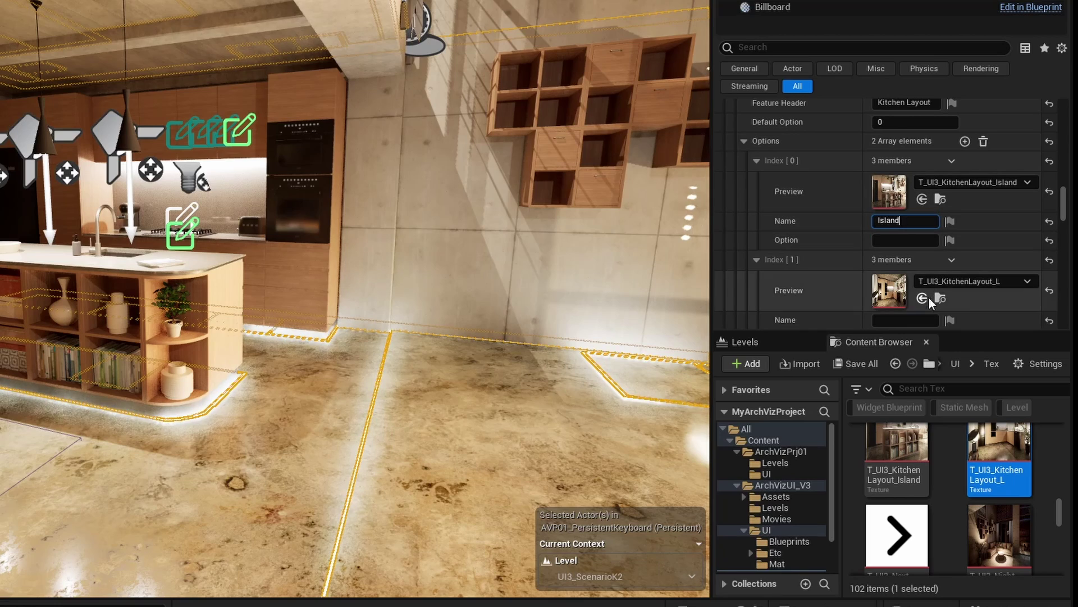
{"action": "left_click", "coordinate": [922, 320]}
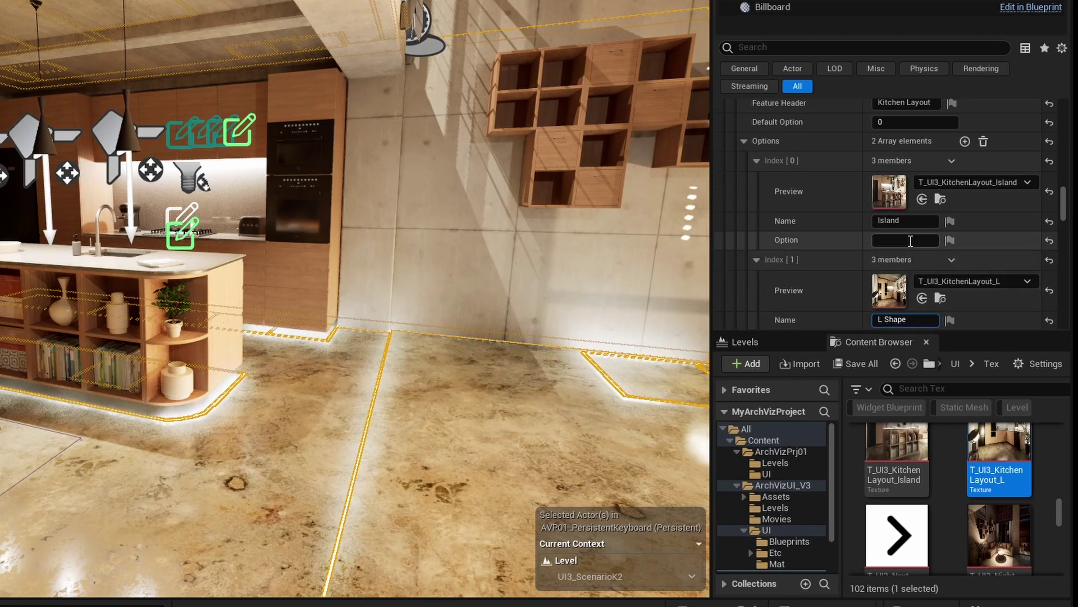
Set the options' scenario levels to UI3_ScenarioK1 and UI3_ScenarioK2, then start the standalone preview
{"action": "scroll", "coordinate": [915, 193], "scroll_direction": "down", "scroll_amount": 2}
{"action": "left_click", "coordinate": [744, 342]}
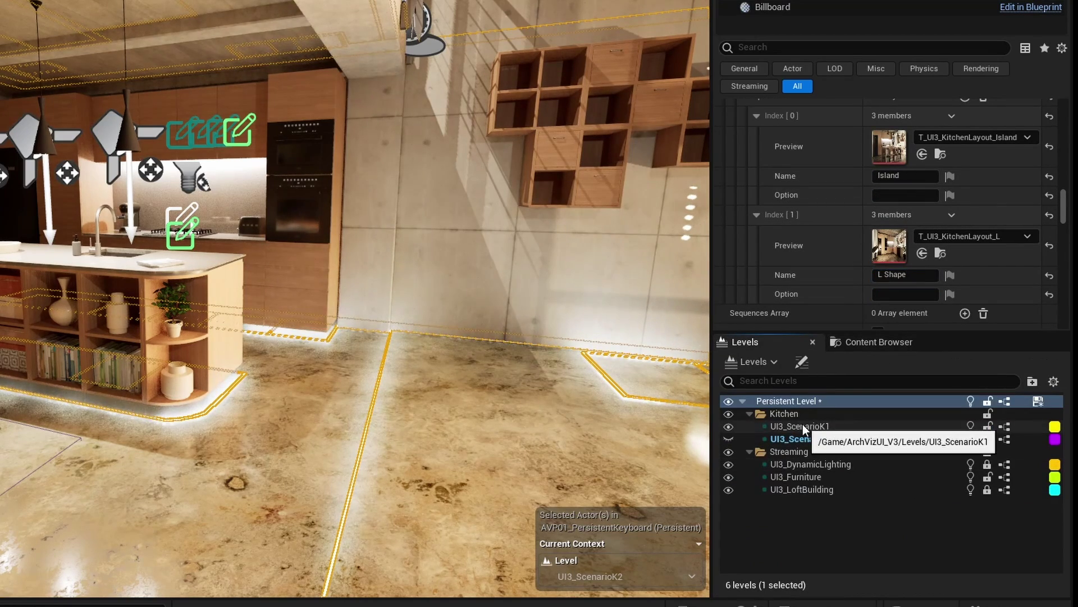
{"action": "left_click", "coordinate": [903, 195]}
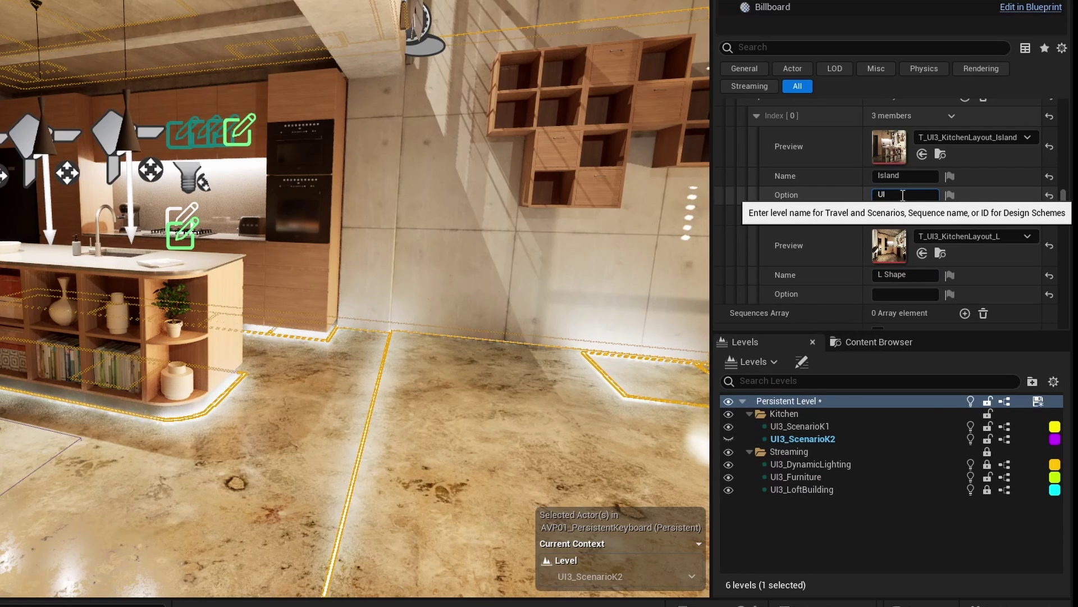
{"action": "type", "text": "UI3_ScenarioK1"}
{"action": "key", "text": "Return"}
{"action": "key", "text": "ctrl+c"}
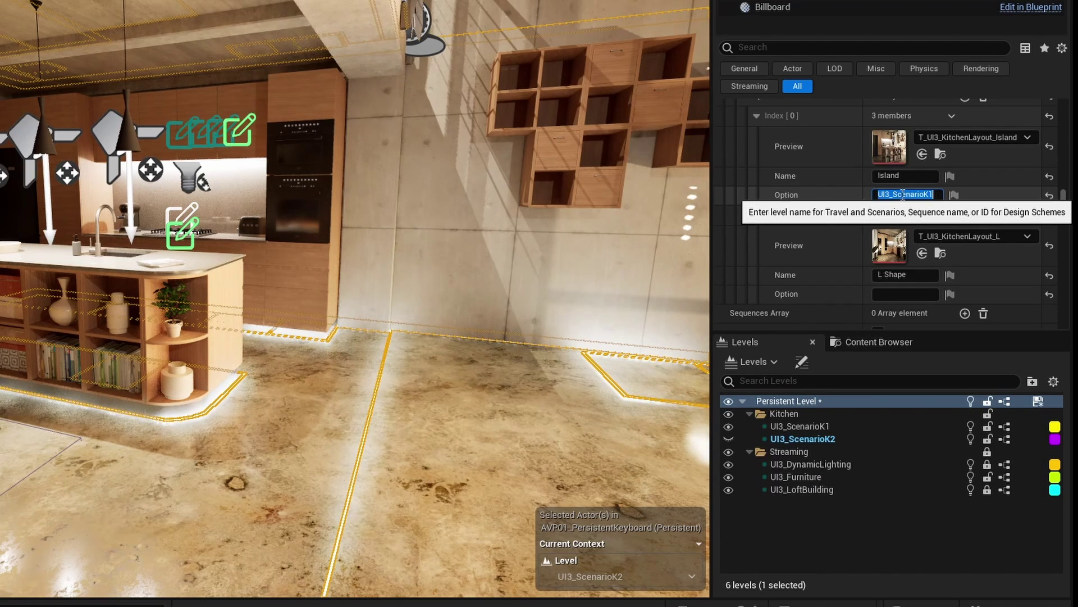
{"action": "left_click", "coordinate": [920, 294]}
{"action": "key", "text": "ctrl+v"}
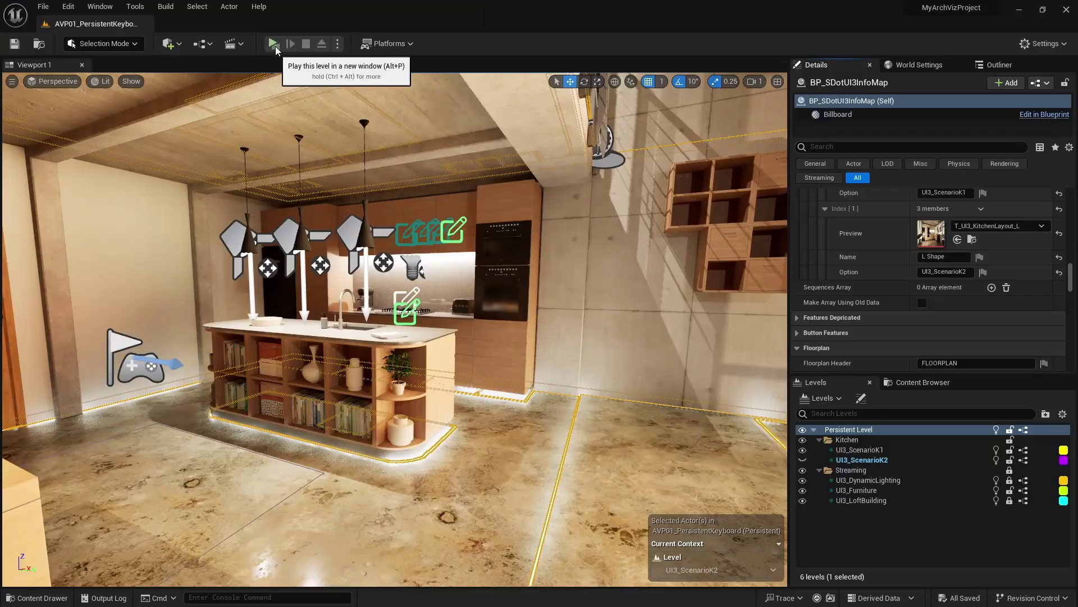
{"action": "left_click", "coordinate": [275, 46]}
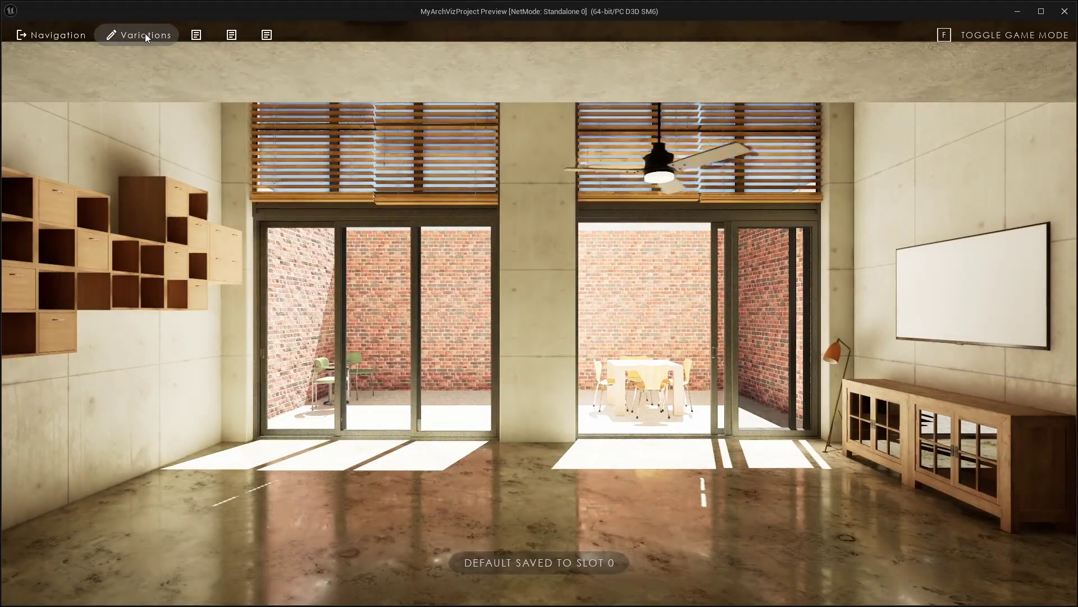
In Variations, switch between Island and L Shape, apply Vivid Oak, set sun speed to 8, and shift the time toward evening
{"action": "left_click", "coordinate": [144, 33]}
{"action": "left_click", "coordinate": [345, 400]}
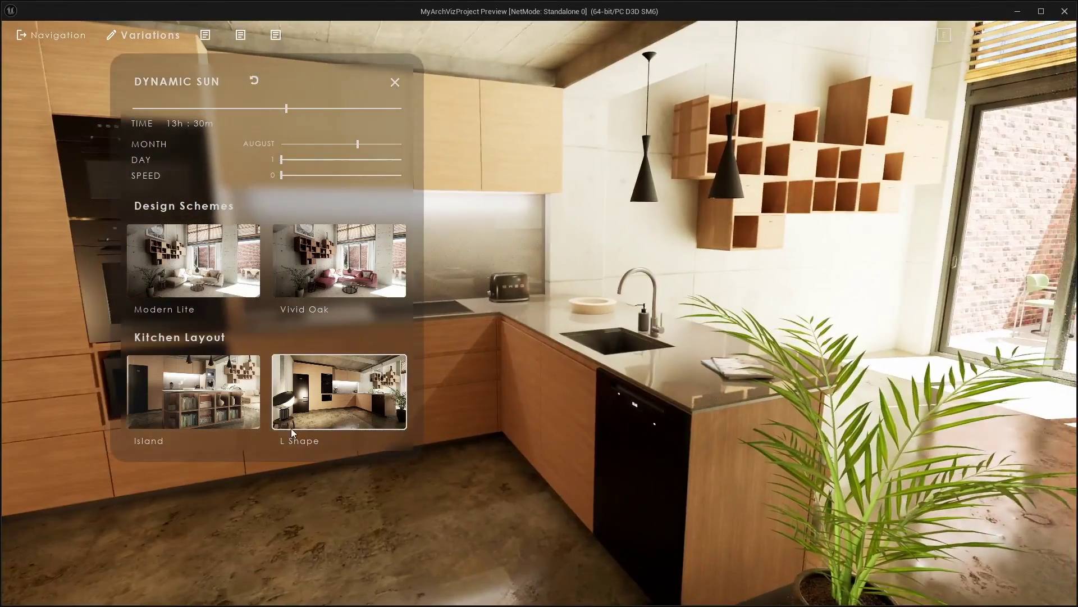
{"action": "left_click", "coordinate": [225, 402]}
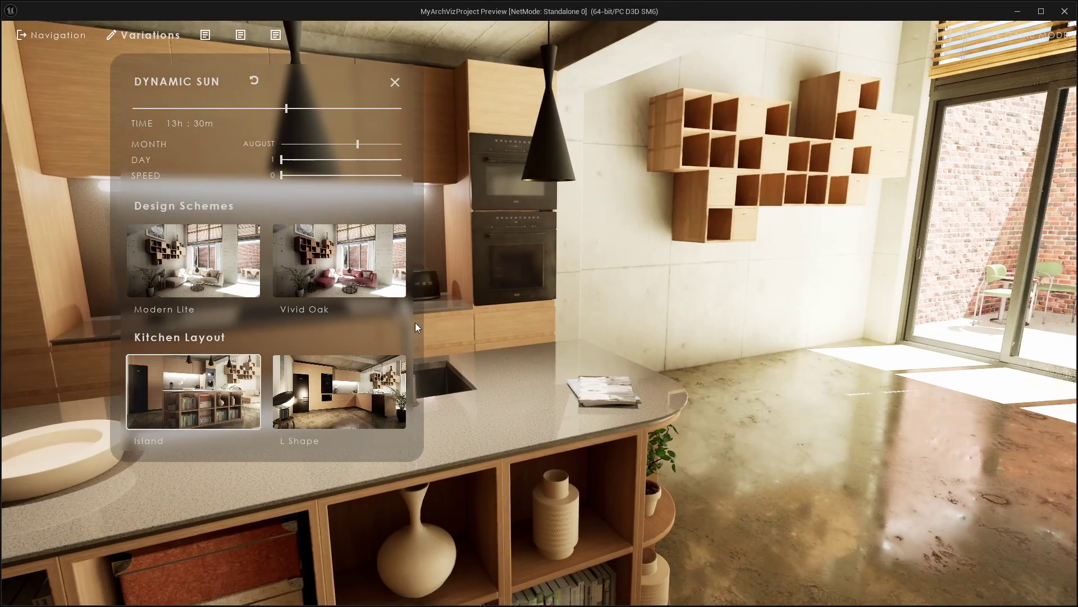
{"action": "left_click", "coordinate": [331, 263]}
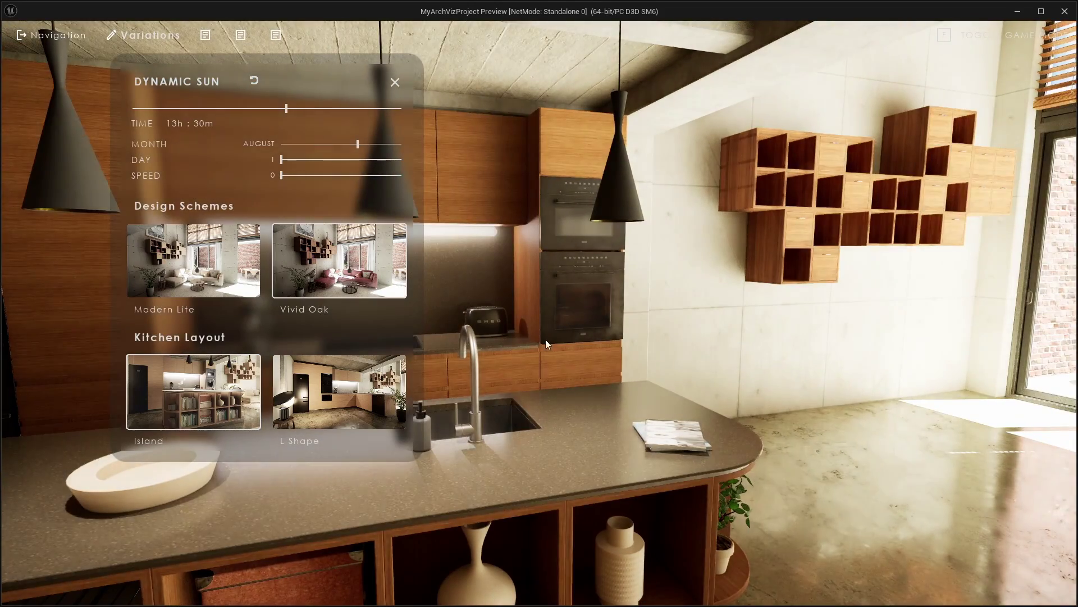
{"action": "left_click", "coordinate": [401, 394]}
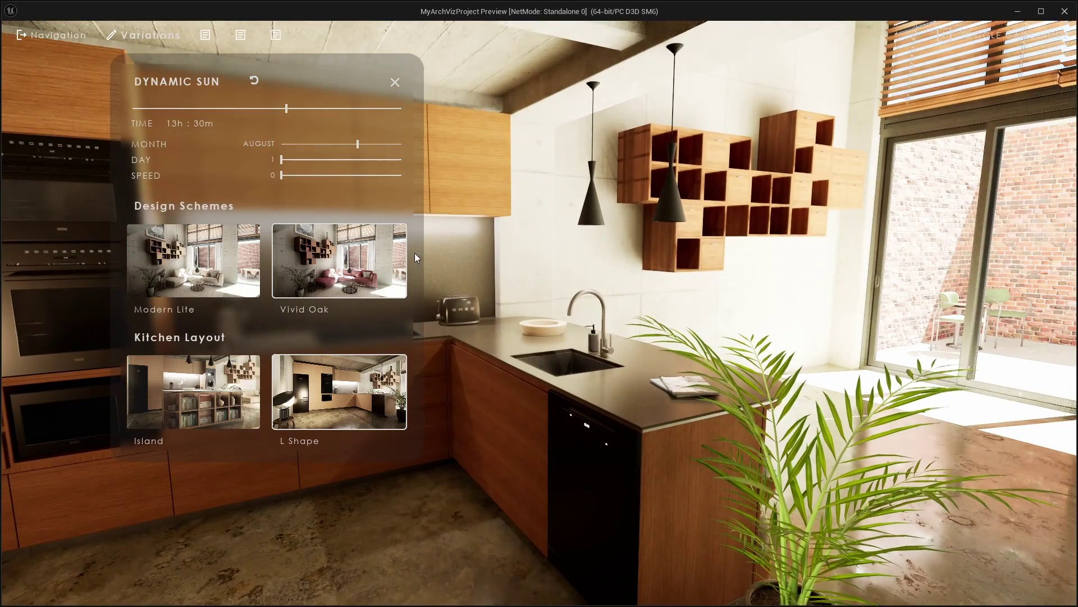
{"action": "left_click_drag", "start_coordinate": [284, 174], "coordinate": [382, 176]}
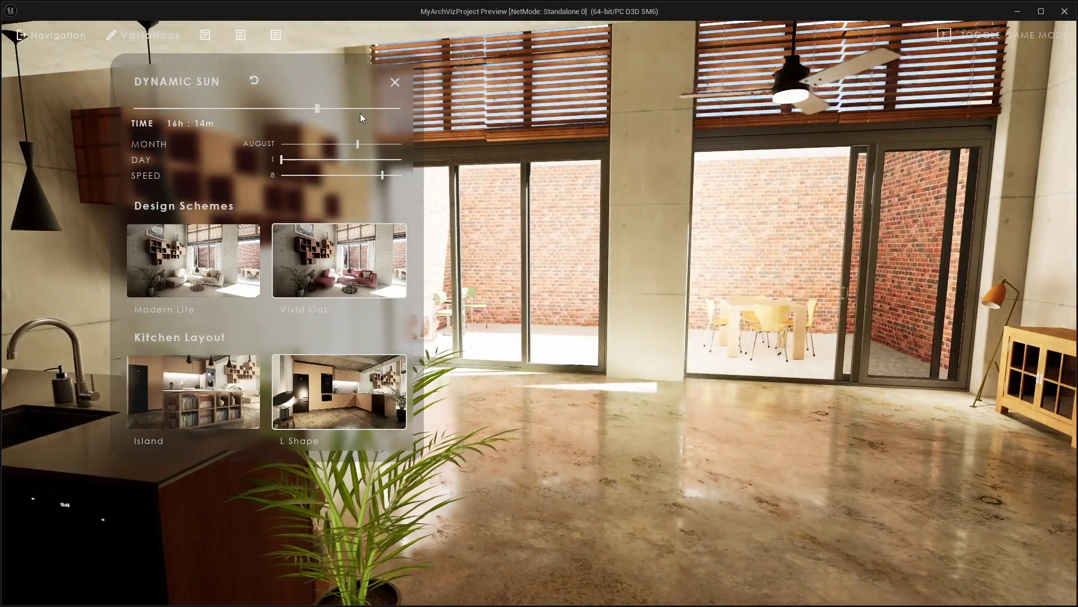
{"action": "left_click", "coordinate": [361, 109]}
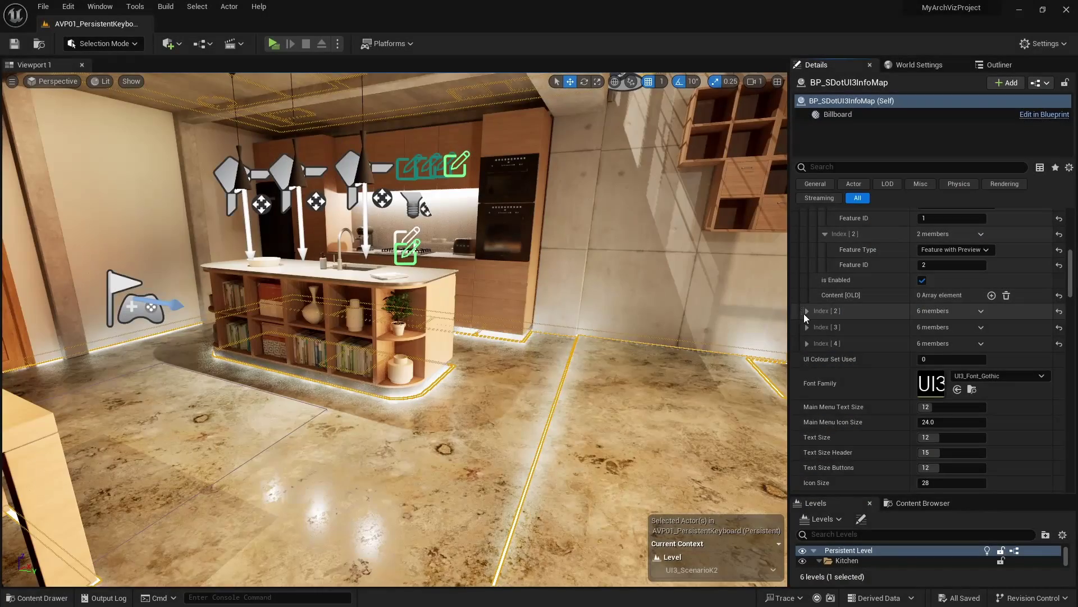
Set the third menu entry's icon to the T_IconFloorplan texture
{"action": "left_click", "coordinate": [806, 312]}
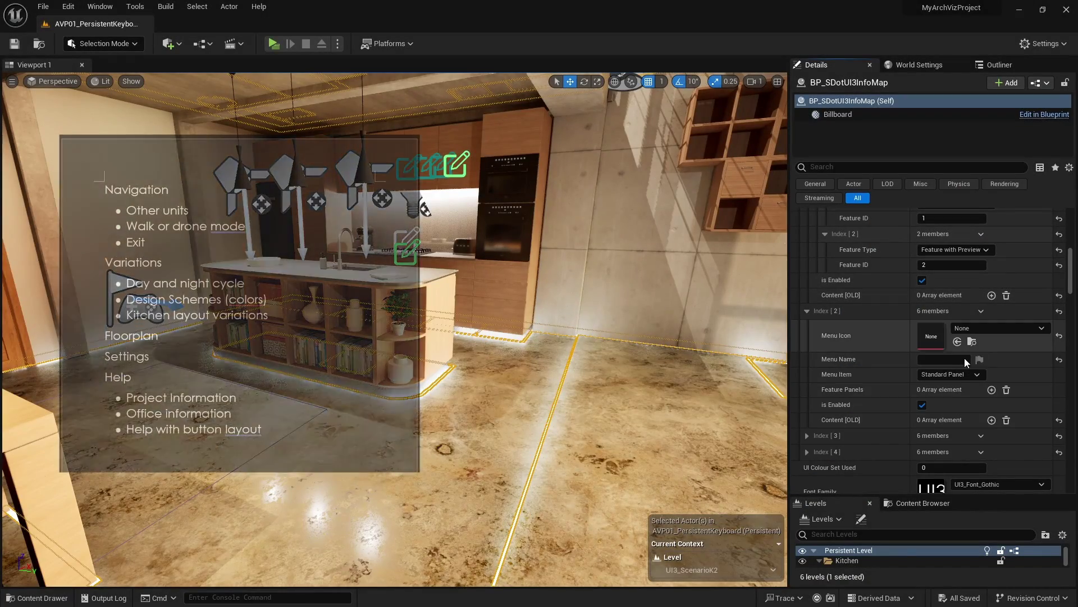
{"action": "scroll", "coordinate": [966, 312], "scroll_direction": "up", "scroll_amount": 3}
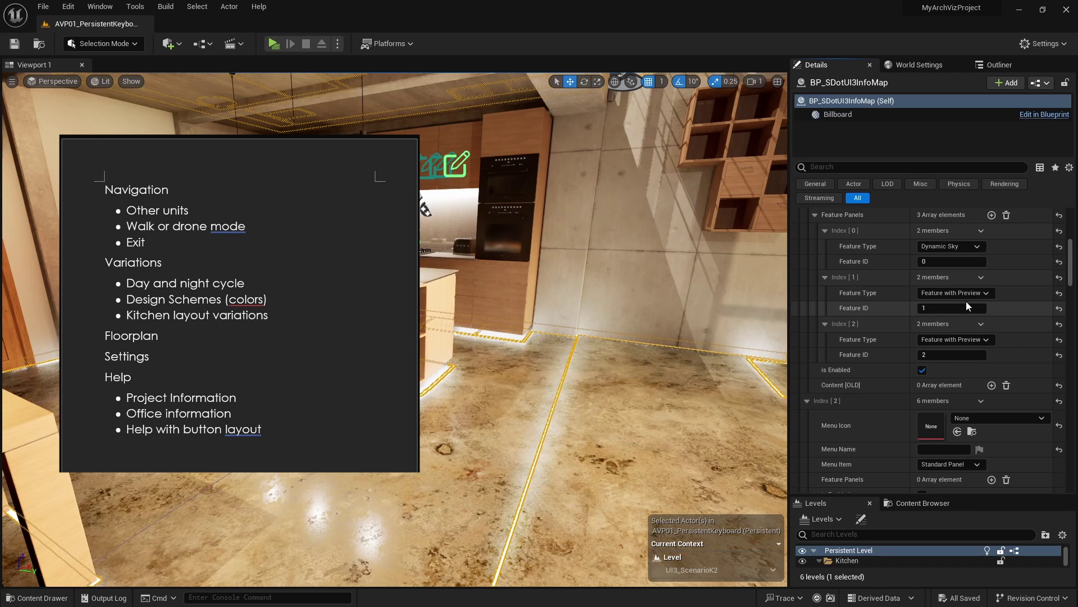
{"action": "scroll", "coordinate": [966, 305], "scroll_direction": "up", "scroll_amount": 2}
{"action": "left_click", "coordinate": [973, 221]}
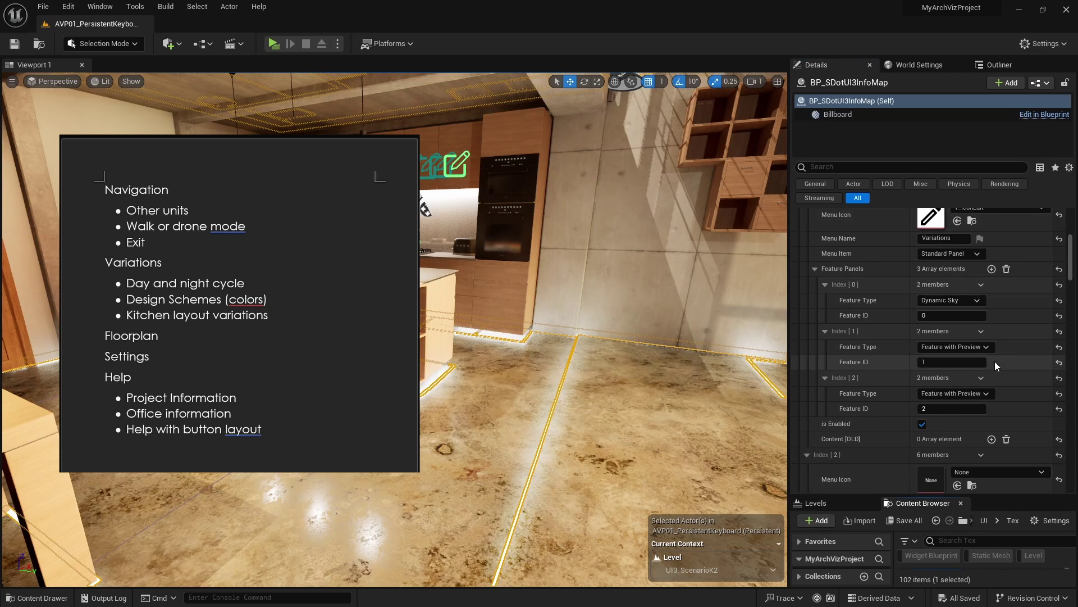
{"action": "scroll", "coordinate": [996, 362], "scroll_direction": "down", "scroll_amount": 3}
{"action": "left_click_drag", "start_coordinate": [1016, 496], "coordinate": [1019, 395]}
{"action": "scroll", "coordinate": [957, 309], "scroll_direction": "down", "scroll_amount": 3}
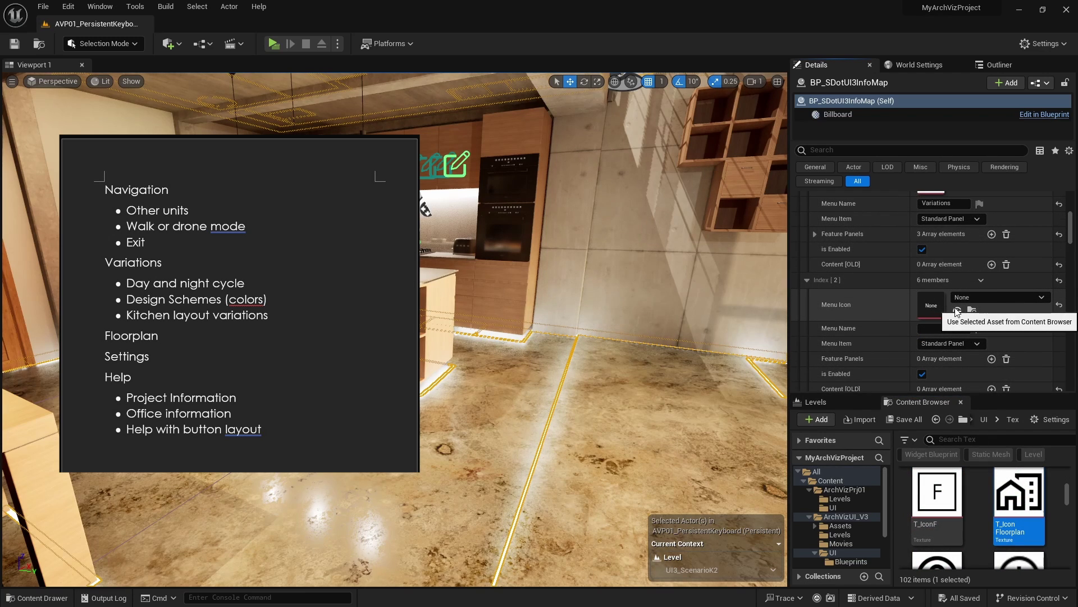
{"action": "left_click", "coordinate": [958, 310]}
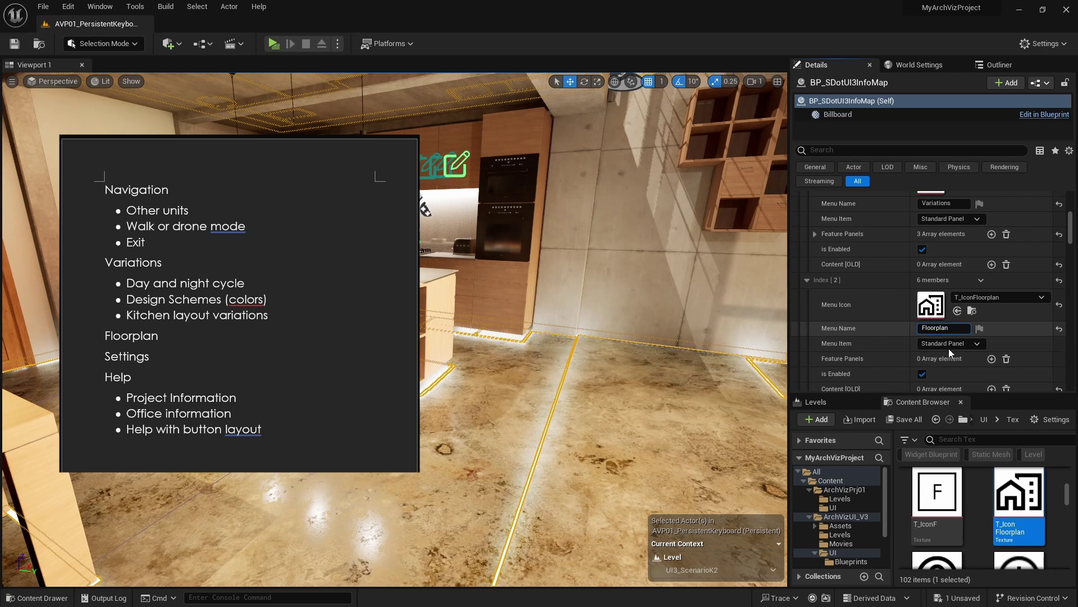
Add one feature panel to the Floorplan entry with feature type Floorplan
{"action": "left_click", "coordinate": [992, 358]}
{"action": "scroll", "coordinate": [952, 348], "scroll_direction": "down", "scroll_amount": 1}
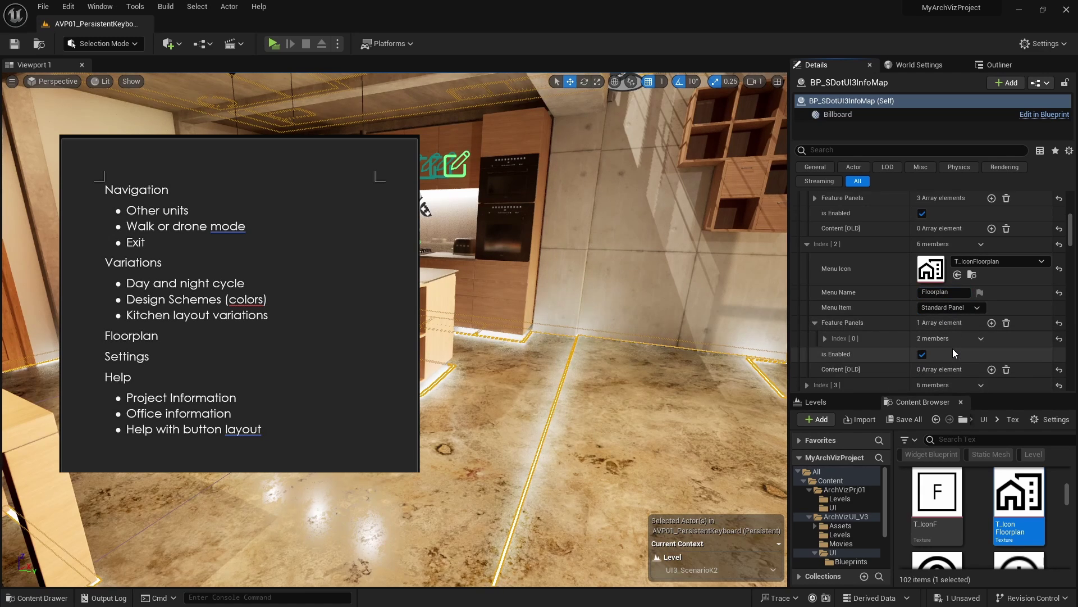
{"action": "left_click", "coordinate": [867, 340]}
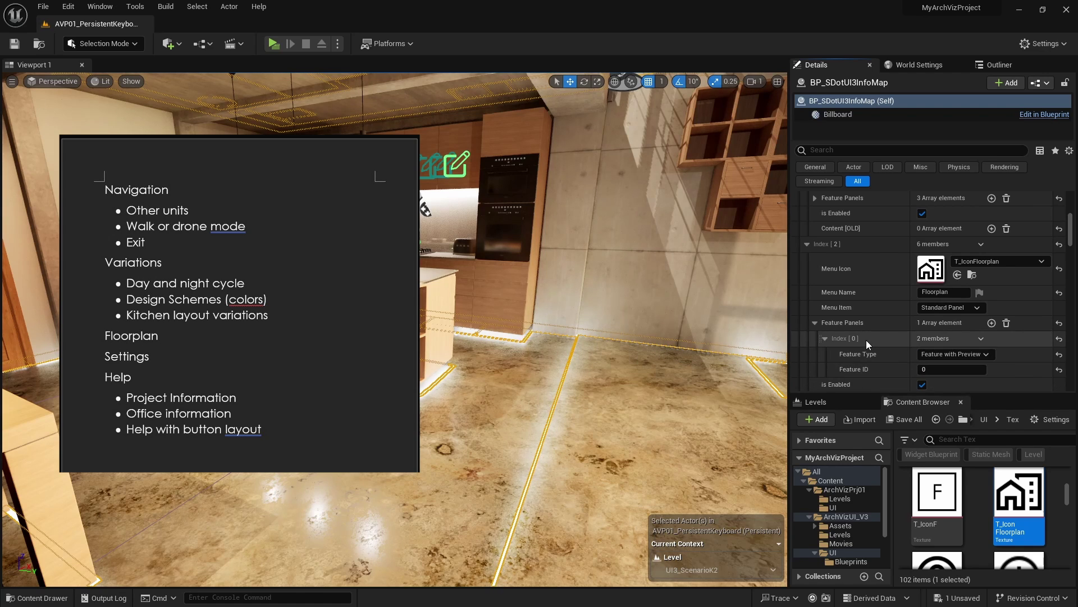
{"action": "left_click", "coordinate": [955, 354]}
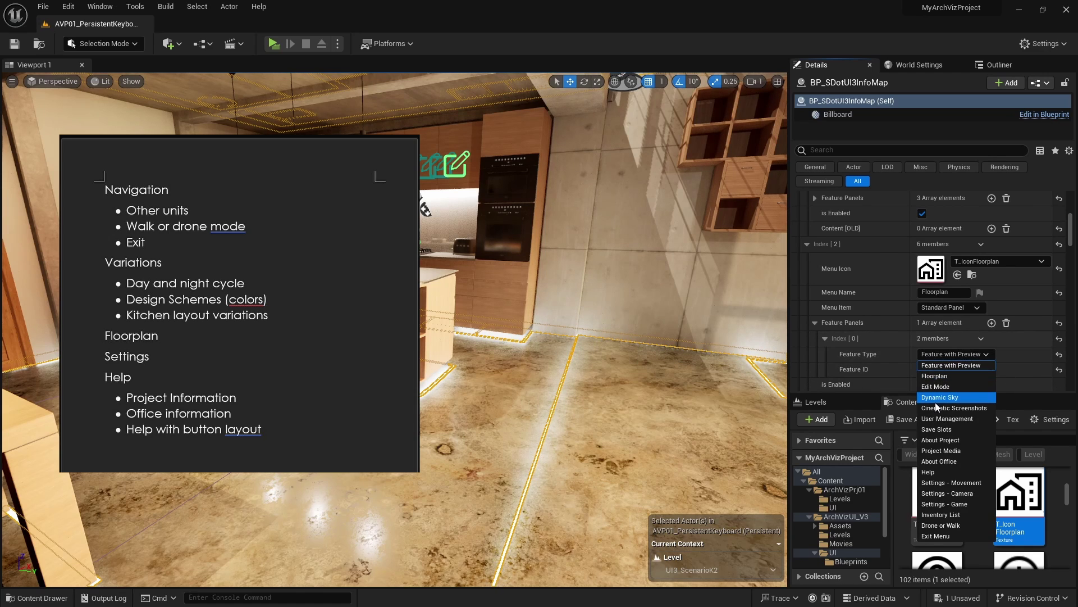
{"action": "left_click", "coordinate": [944, 376]}
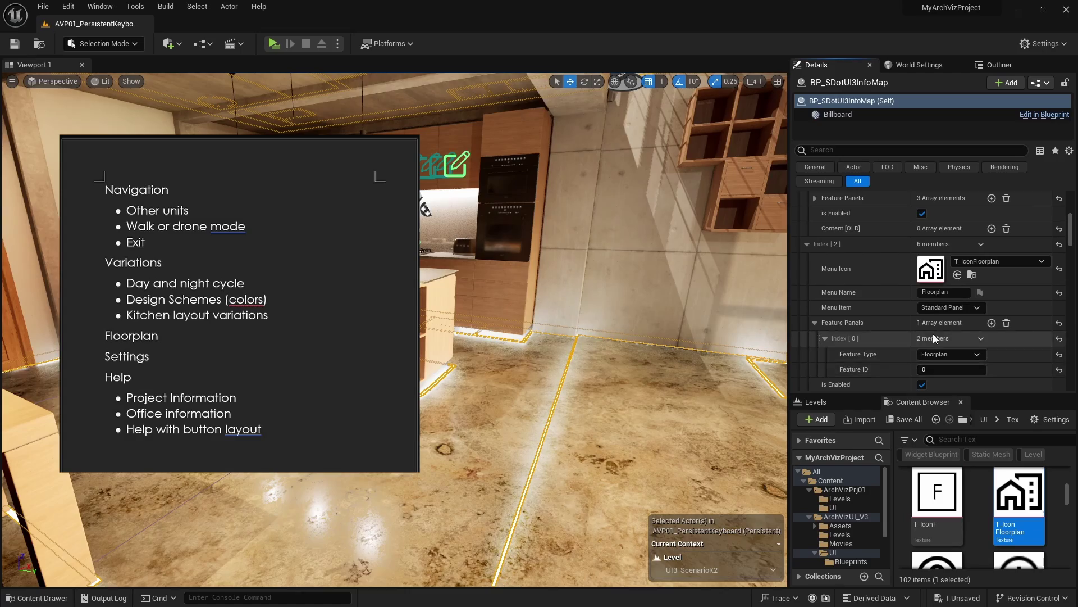
{"action": "scroll", "coordinate": [888, 310], "scroll_direction": "down", "scroll_amount": 4}
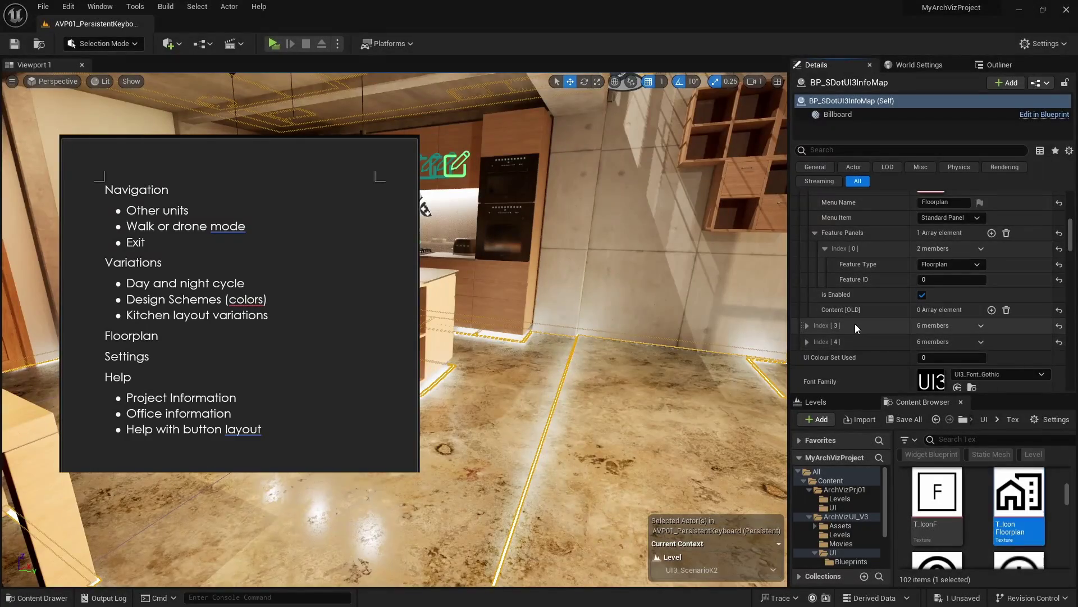
{"action": "left_click", "coordinate": [855, 323]}
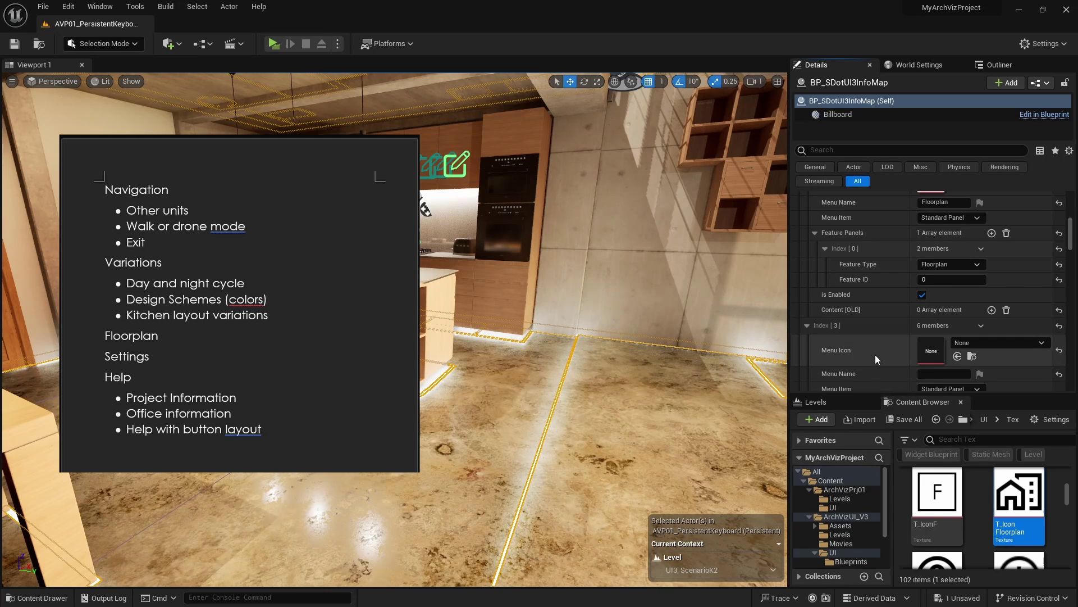
{"action": "scroll", "coordinate": [875, 357], "scroll_direction": "down", "scroll_amount": 2}
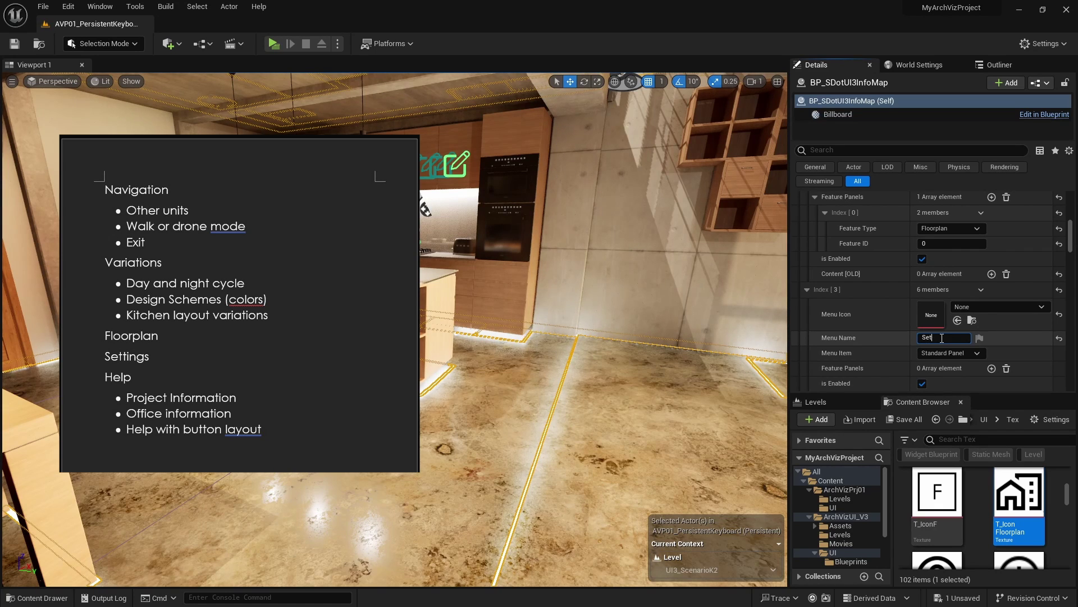
Add three feature panels to the Settings menu entry
{"action": "left_click", "coordinate": [991, 368]}
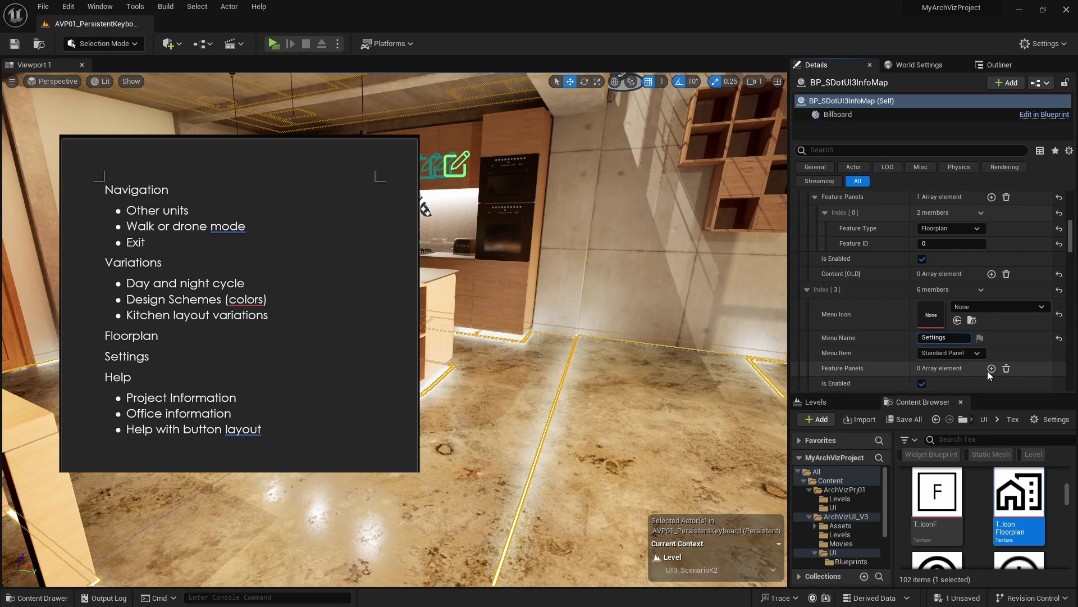
{"action": "scroll", "coordinate": [965, 349], "scroll_direction": "down", "scroll_amount": 4}
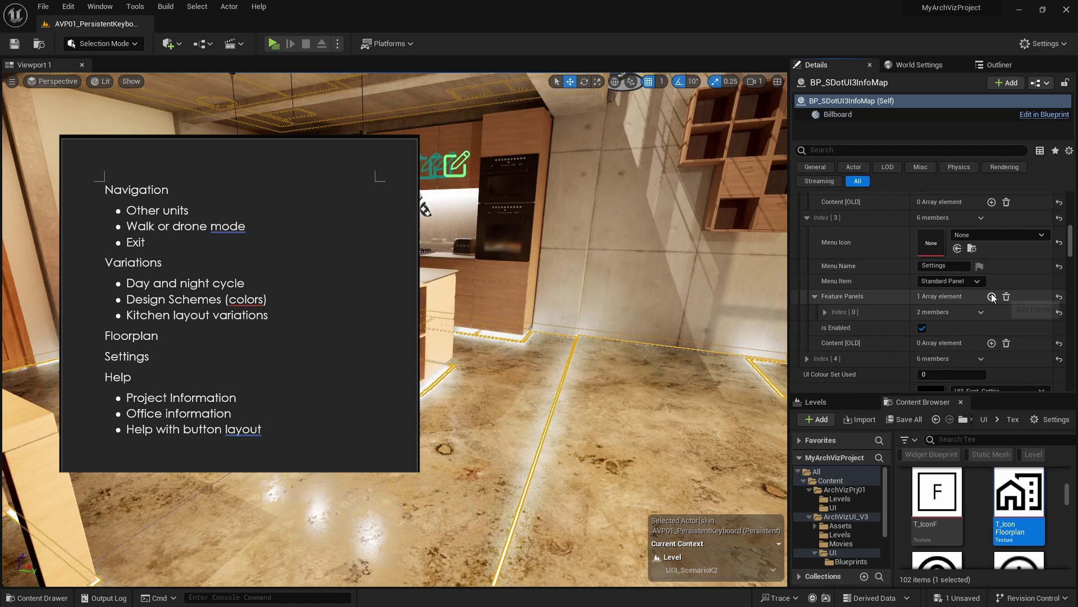
{"action": "left_click", "coordinate": [991, 296]}
{"action": "left_click", "coordinate": [991, 296]}
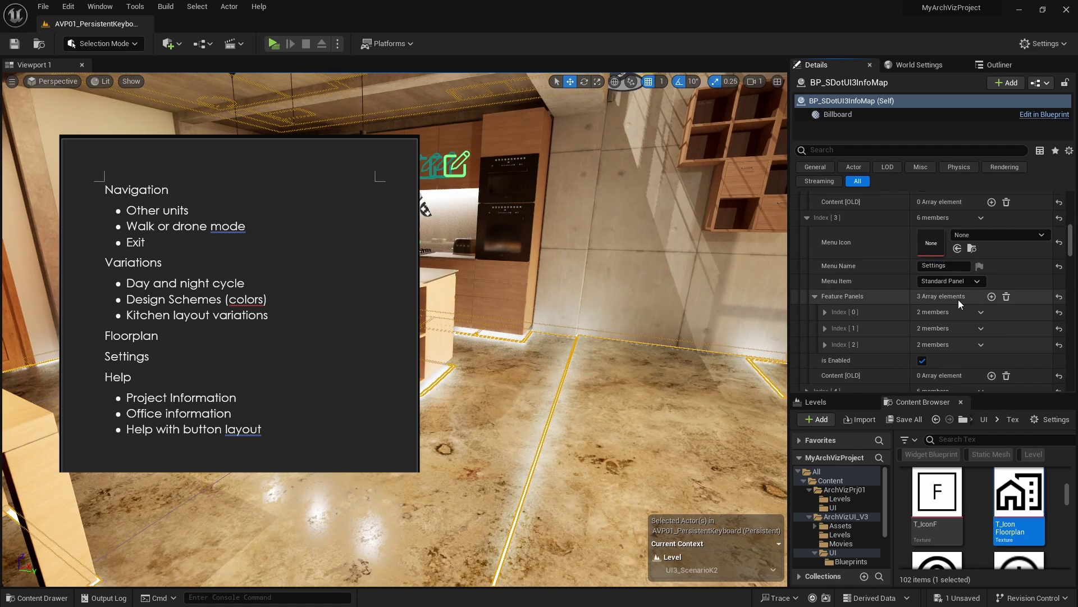
Set the panel types to Settings - Camera, Settings - Movement and Settings - Game
{"action": "left_click", "coordinate": [874, 311]}
{"action": "left_click", "coordinate": [933, 327]}
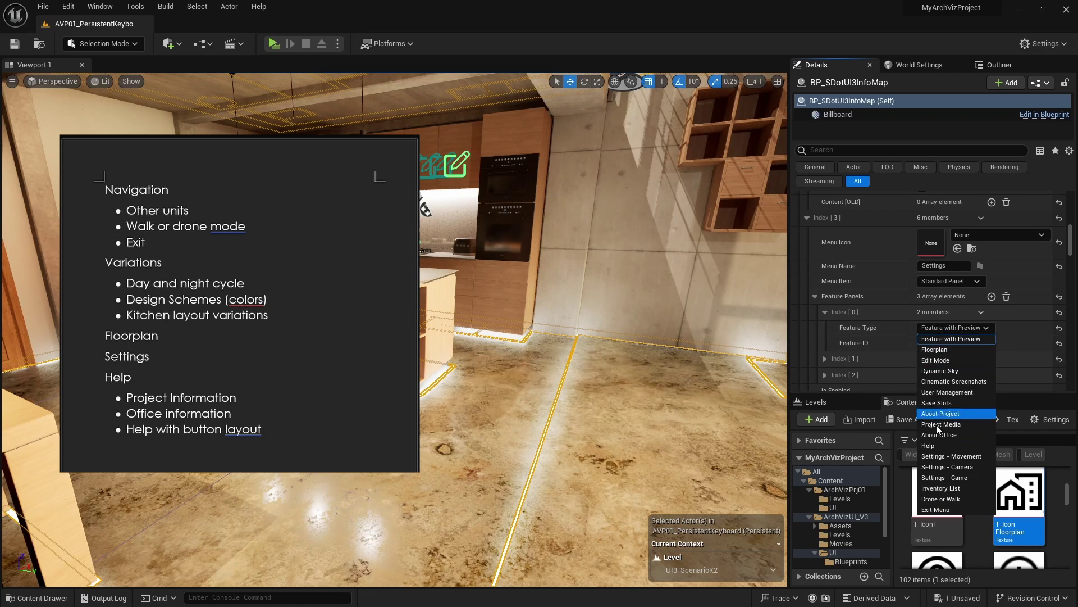
{"action": "left_click", "coordinate": [947, 467]}
{"action": "left_click", "coordinate": [884, 355]}
{"action": "scroll", "coordinate": [884, 358], "scroll_direction": "down", "scroll_amount": 1}
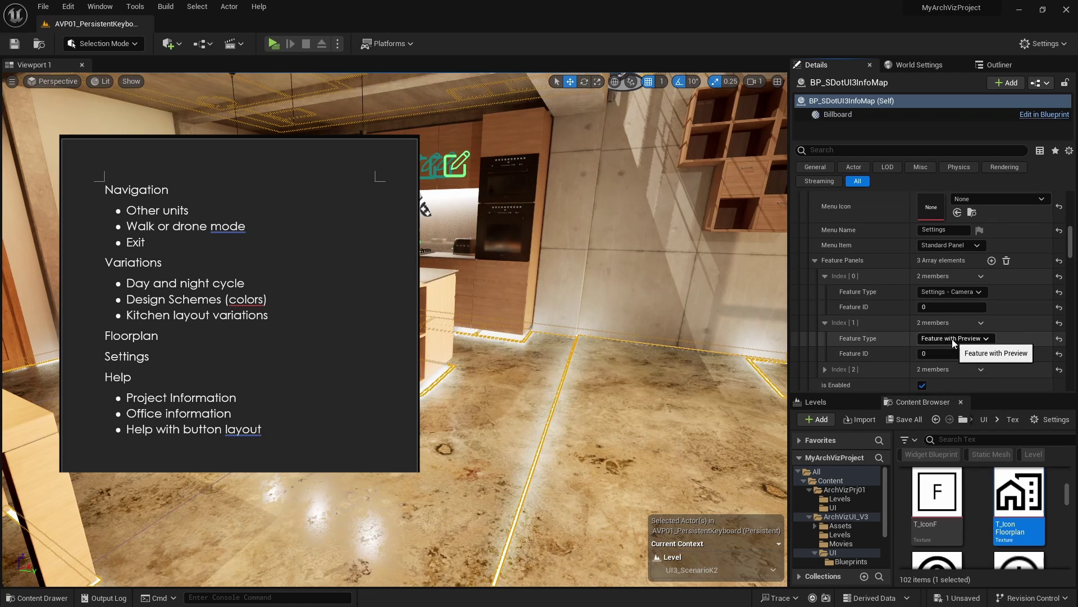
{"action": "left_click", "coordinate": [953, 338]}
{"action": "left_click", "coordinate": [955, 462]}
{"action": "scroll", "coordinate": [861, 335], "scroll_direction": "down", "scroll_amount": 2}
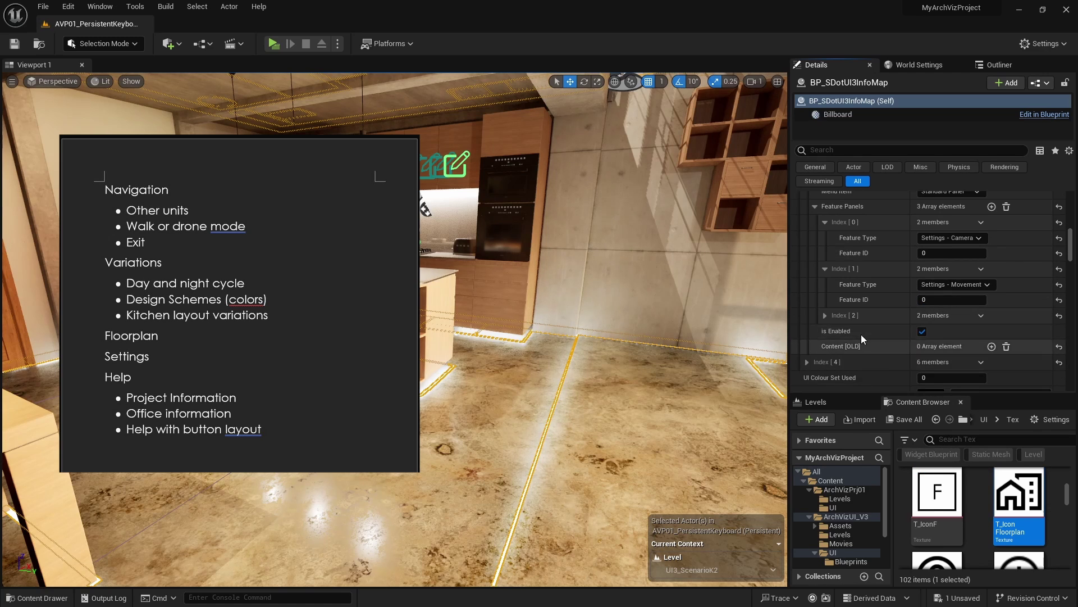
{"action": "left_click", "coordinate": [859, 280]}
{"action": "left_click", "coordinate": [962, 297]}
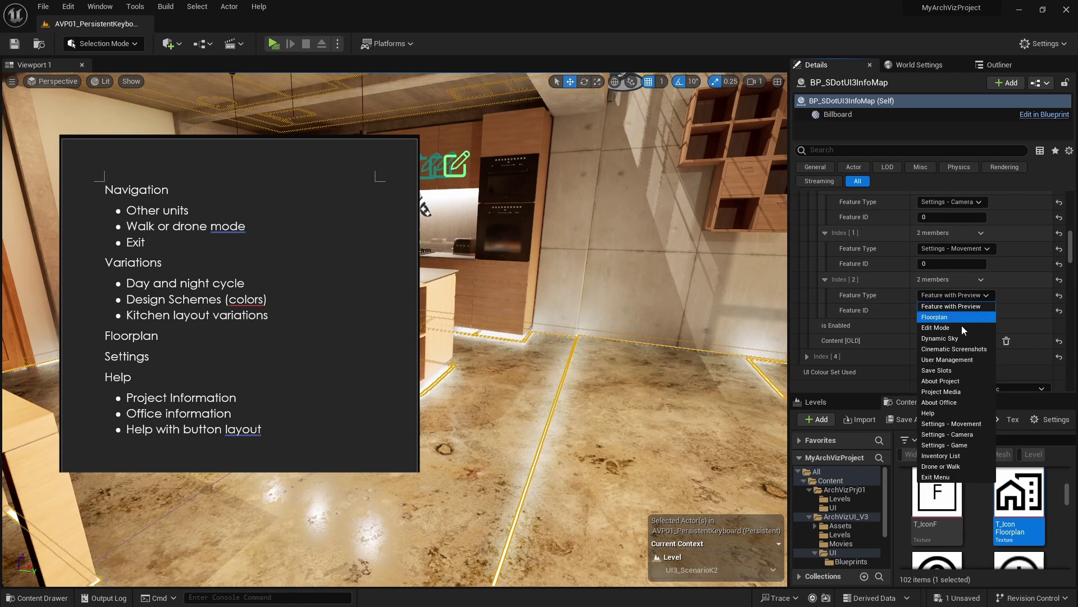
{"action": "left_click", "coordinate": [948, 444]}
Use the T_IconSettings gear texture as the Settings entry's menu icon
{"action": "left_click", "coordinate": [822, 356]}
{"action": "scroll", "coordinate": [926, 315], "scroll_direction": "down", "scroll_amount": 3}
{"action": "scroll", "coordinate": [983, 516], "scroll_direction": "down", "scroll_amount": 2}
{"action": "left_click_drag", "start_coordinate": [937, 511], "coordinate": [947, 270]}
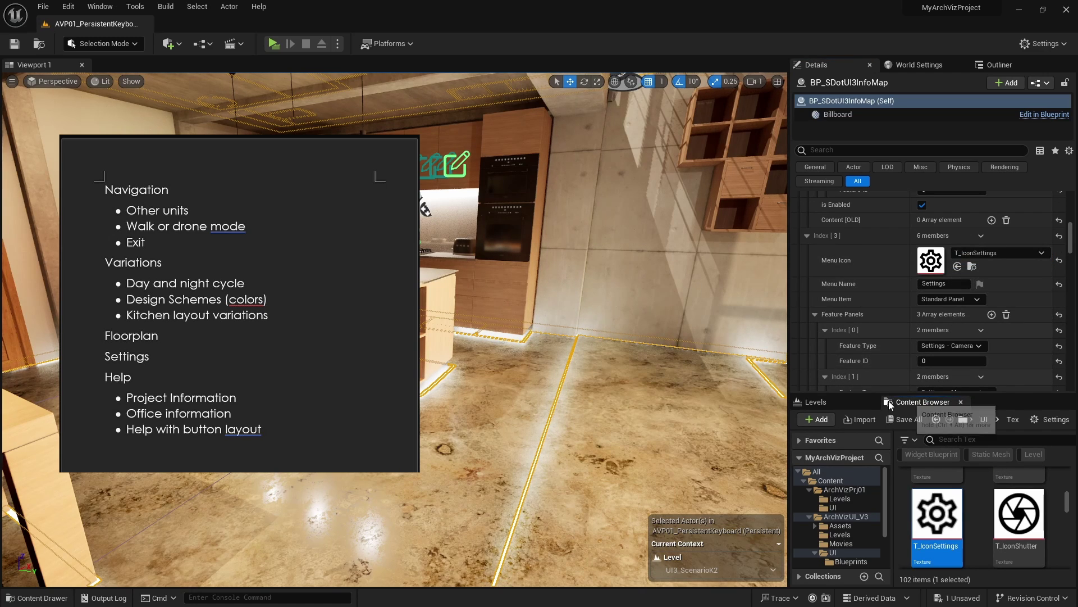
{"action": "left_click", "coordinate": [860, 403]}
Save all, then give the fifth entry the T_IconHelp icon and the name Help and Info
{"action": "key", "text": "ctrl+s"}
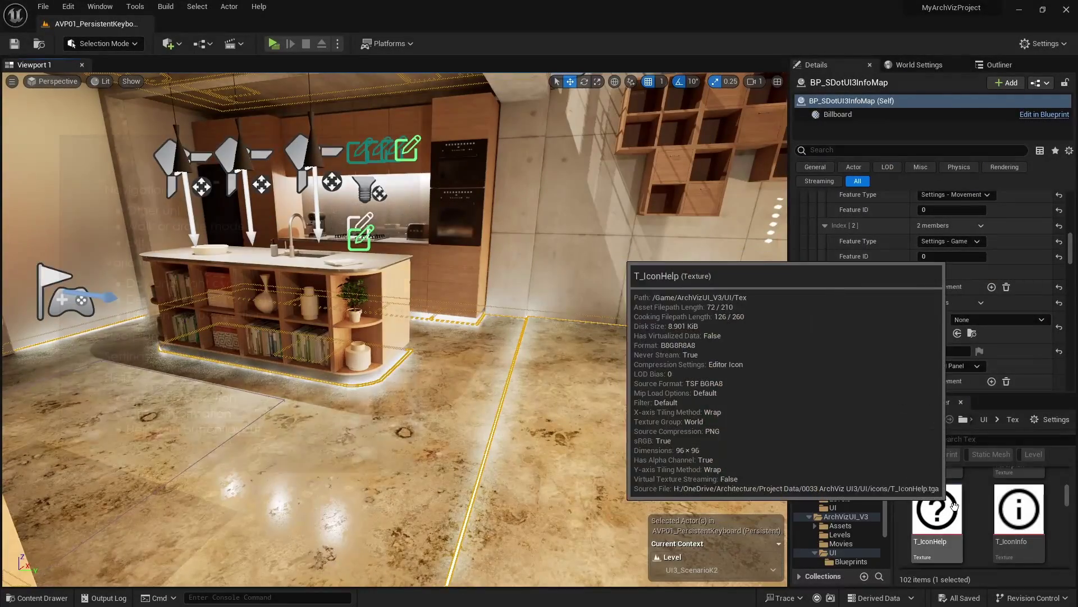
{"action": "left_click_drag", "start_coordinate": [937, 508], "coordinate": [932, 323]}
{"action": "left_click", "coordinate": [936, 351]}
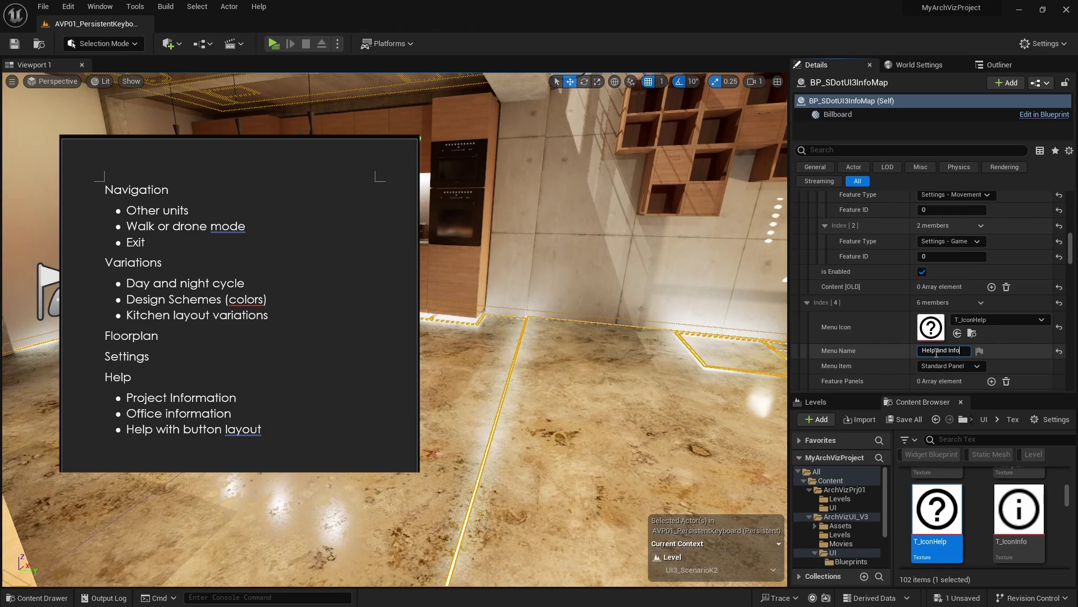
{"action": "scroll", "coordinate": [939, 358], "scroll_direction": "down", "scroll_amount": 1}
Add three feature panels and set the first one's type to About Project
{"action": "left_click", "coordinate": [989, 366]}
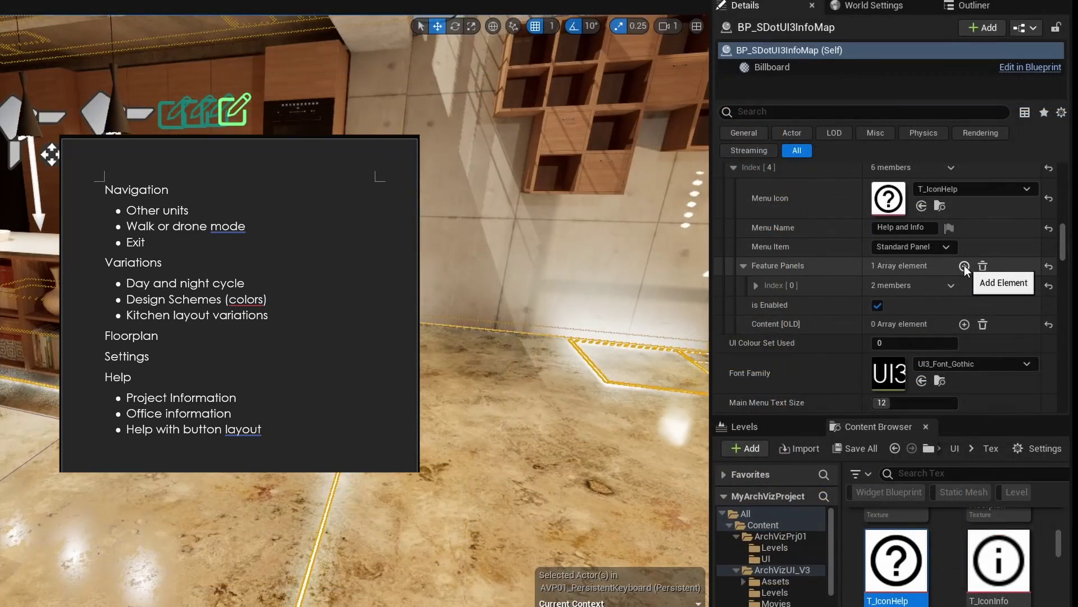
{"action": "left_click", "coordinate": [965, 266]}
{"action": "left_click", "coordinate": [965, 266]}
{"action": "left_click", "coordinate": [813, 285]}
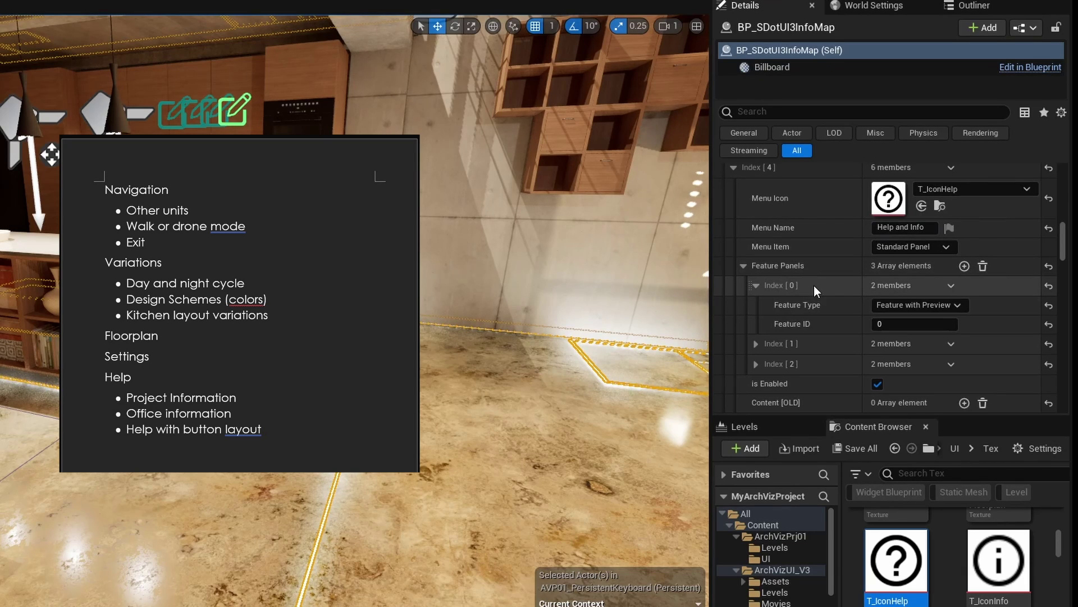
{"action": "left_click", "coordinate": [928, 304]}
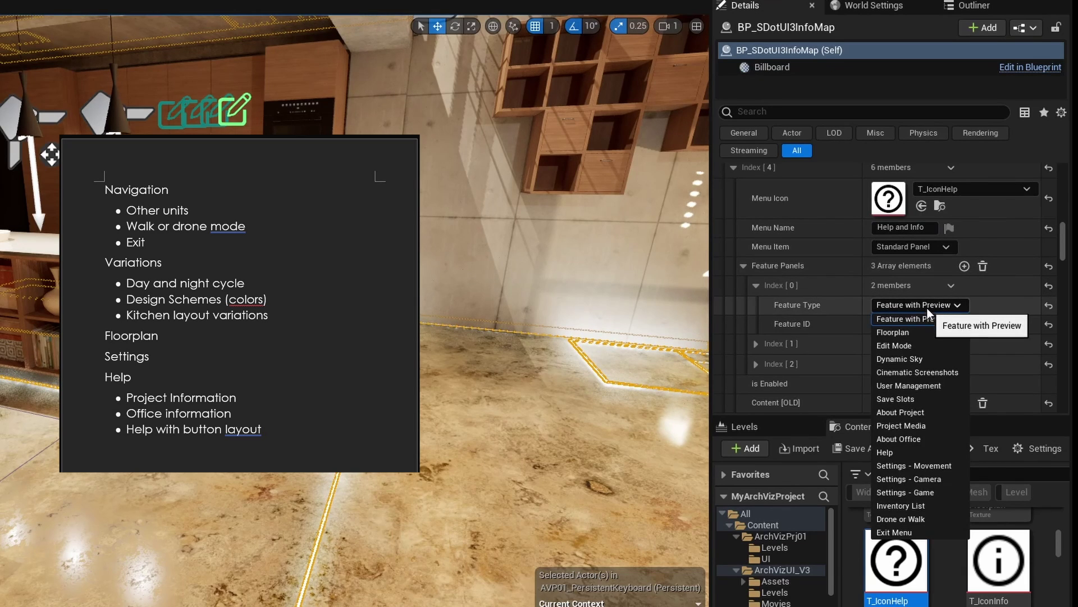
{"action": "left_click", "coordinate": [908, 412]}
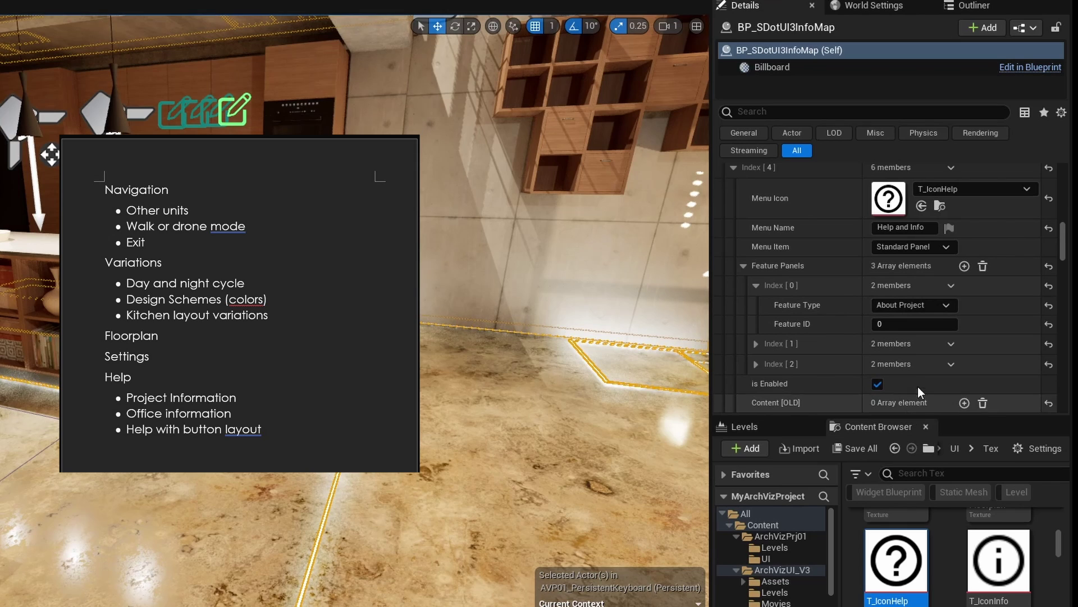
Set the second and third panels' types to About Office and Help
{"action": "left_click", "coordinate": [810, 342]}
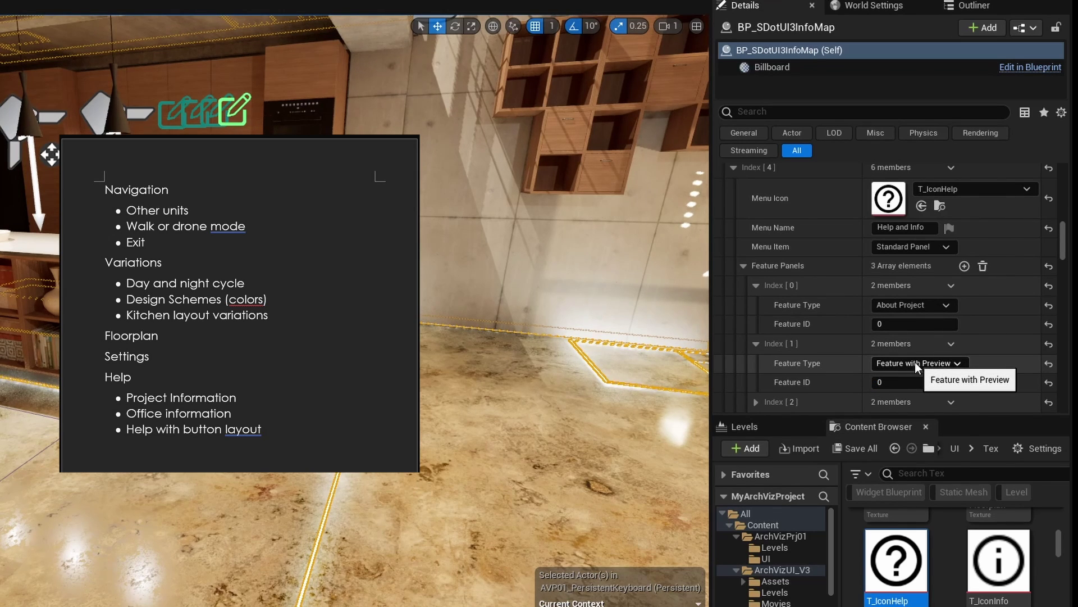
{"action": "left_click", "coordinate": [915, 362]}
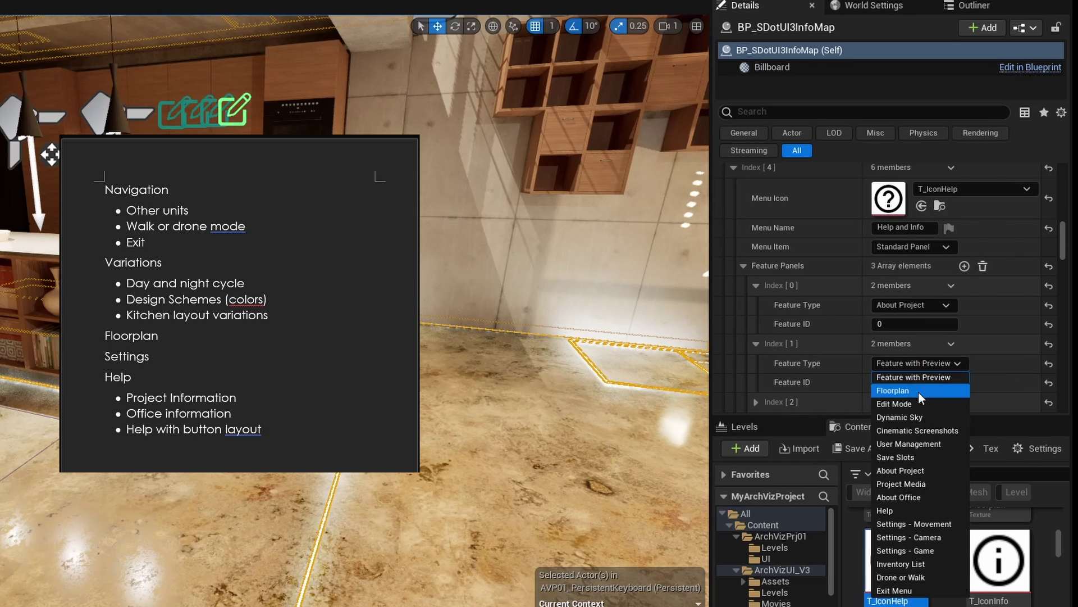
{"action": "left_click", "coordinate": [902, 497]}
{"action": "scroll", "coordinate": [813, 369], "scroll_direction": "down", "scroll_amount": 3}
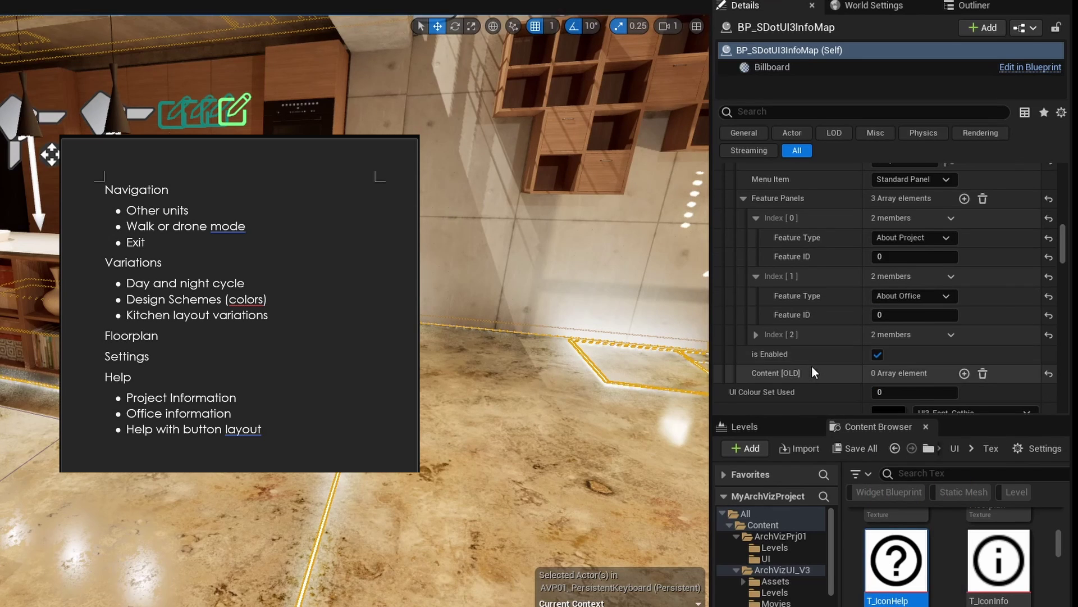
{"action": "left_click", "coordinate": [800, 332]}
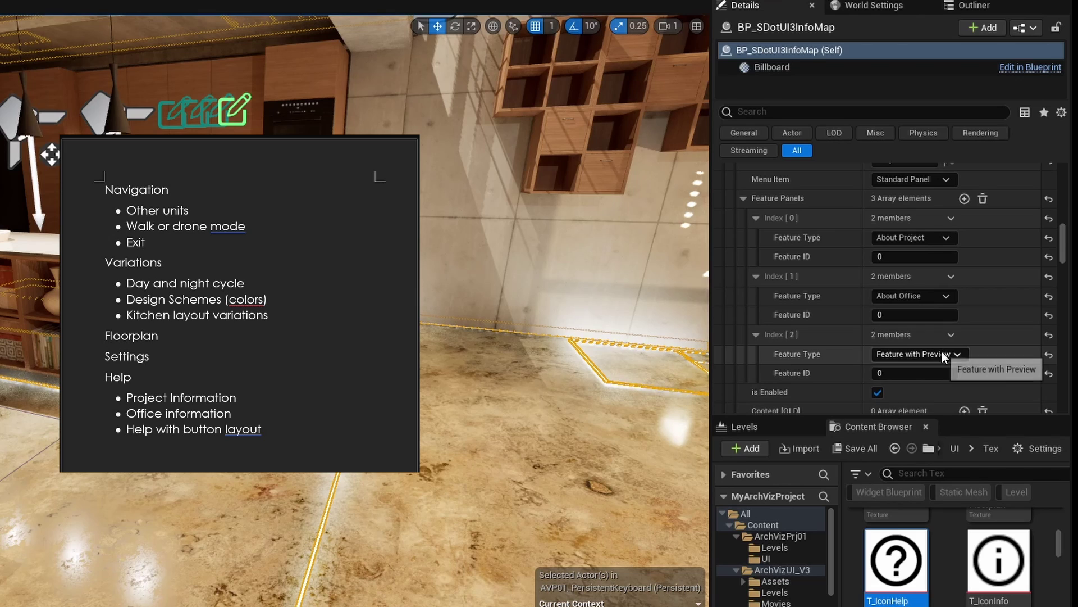
{"action": "left_click", "coordinate": [939, 352]}
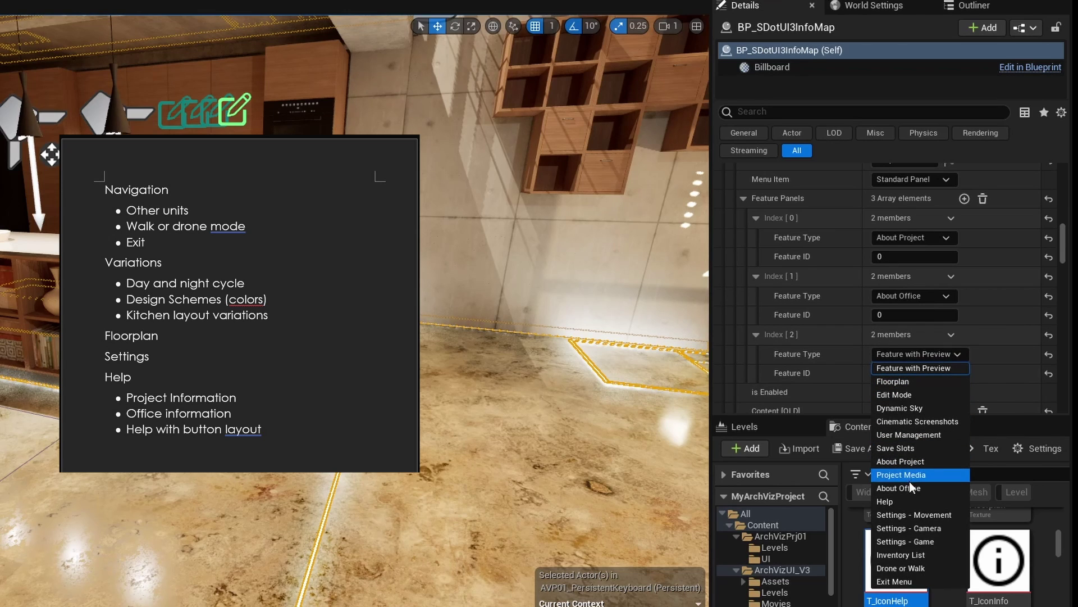
{"action": "left_click", "coordinate": [905, 501]}
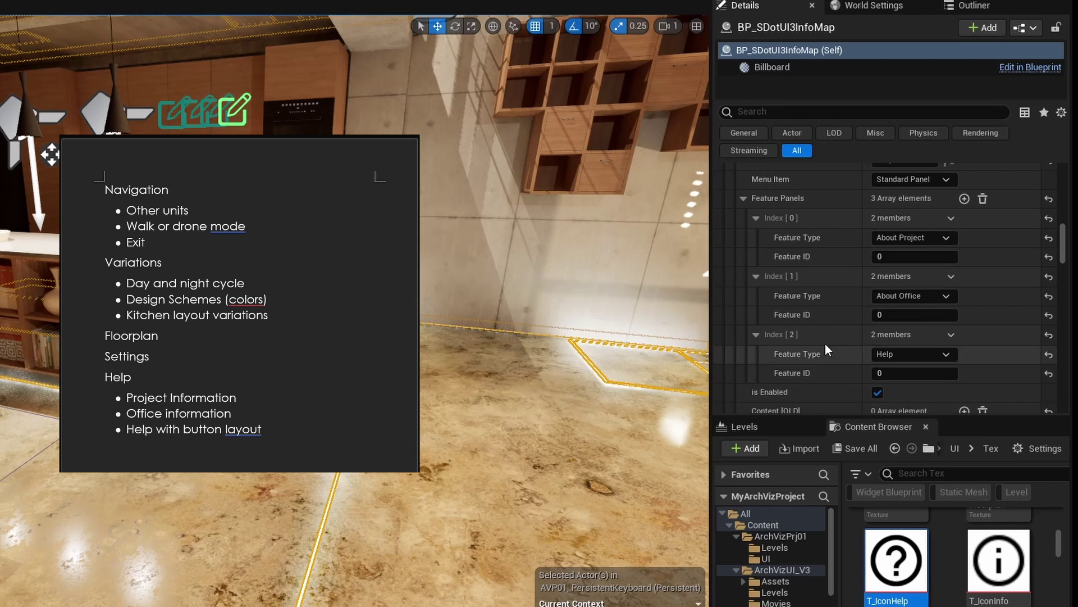
{"action": "right_click_drag", "start_coordinate": [642, 365], "coordinate": [629, 366]}
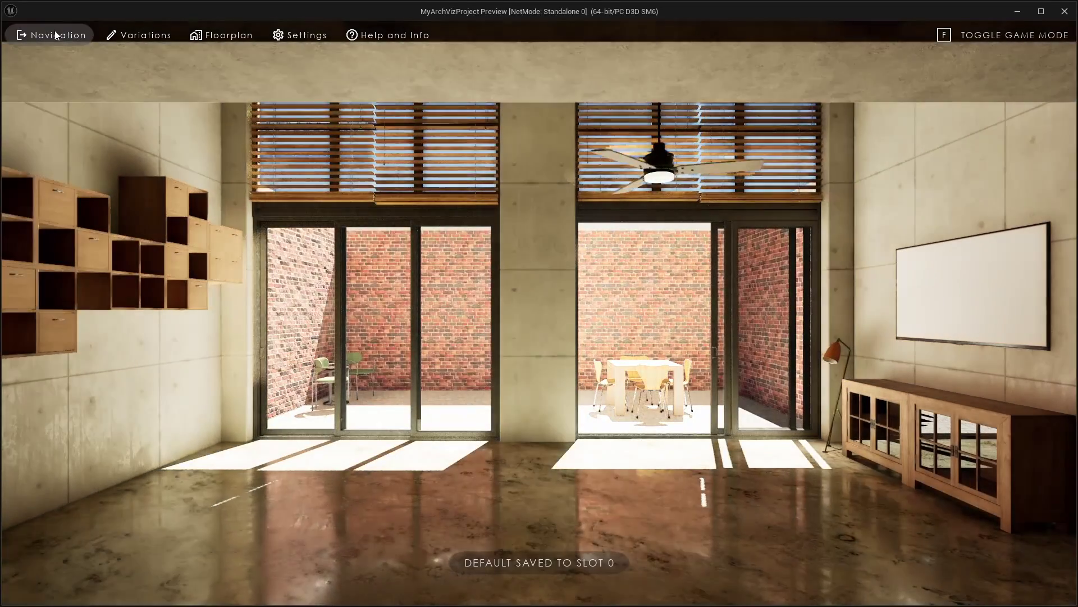
In the preview, open Navigation, Variations, Floorplan with the Loft plan, Settings, then Help and Info
{"action": "left_click", "coordinate": [55, 35]}
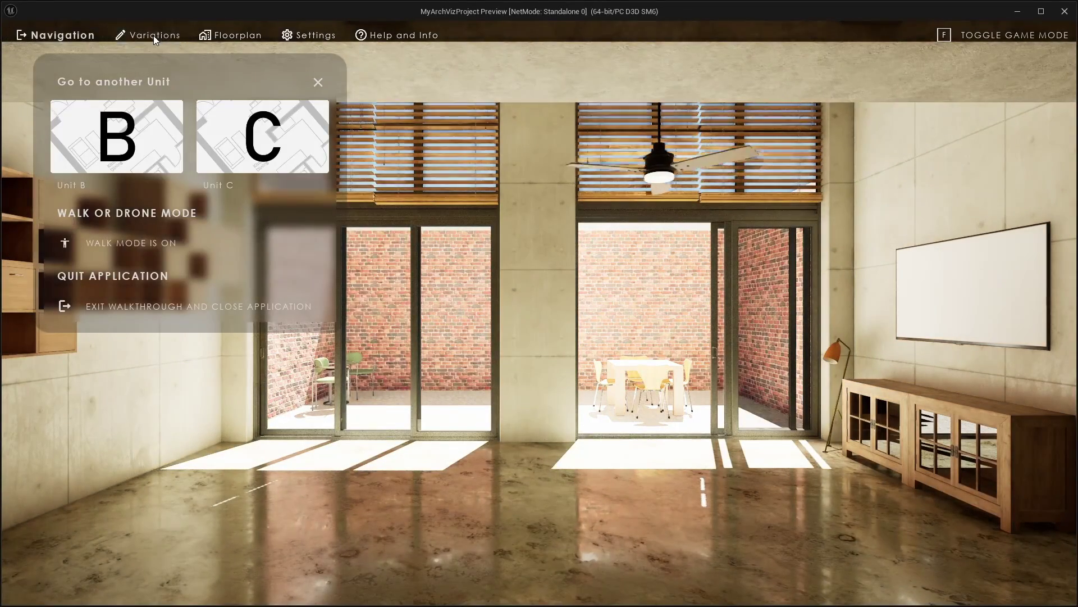
{"action": "left_click", "coordinate": [169, 34]}
{"action": "left_click", "coordinate": [232, 34]}
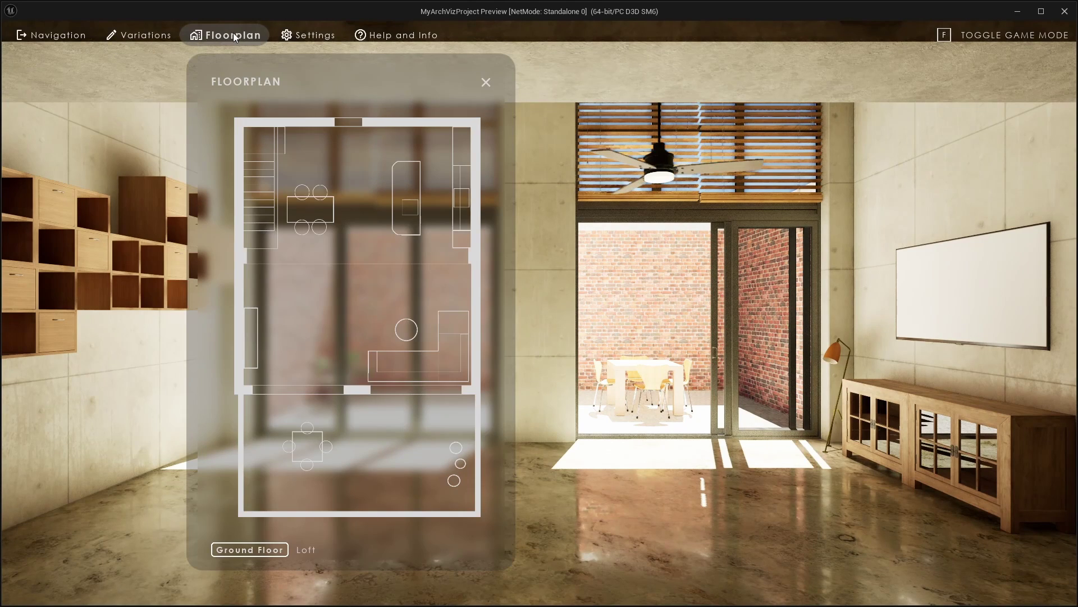
{"action": "left_click", "coordinate": [305, 550]}
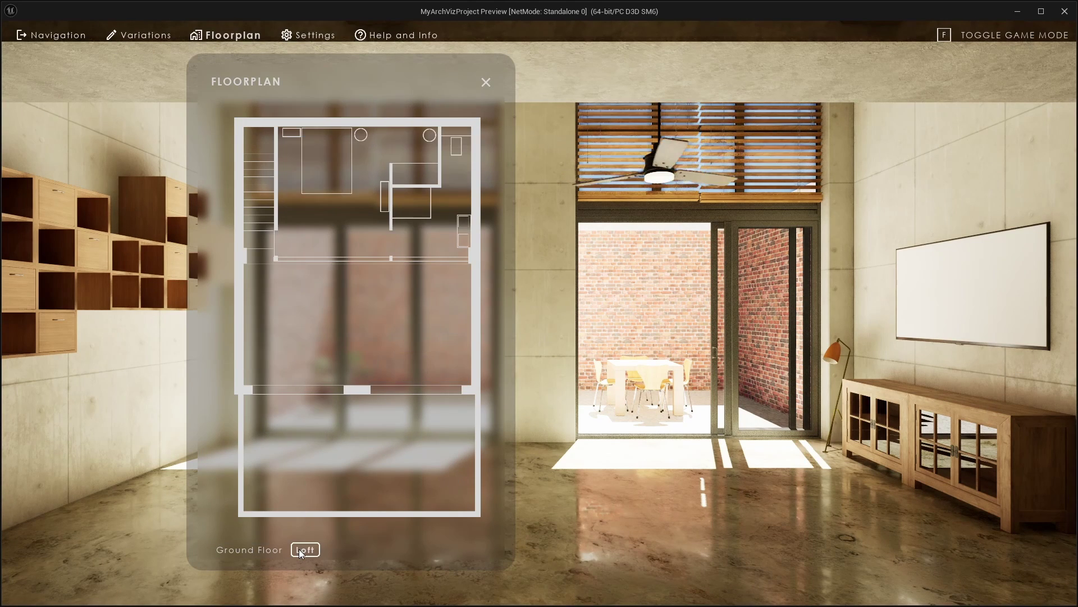
{"action": "left_click", "coordinate": [305, 34]}
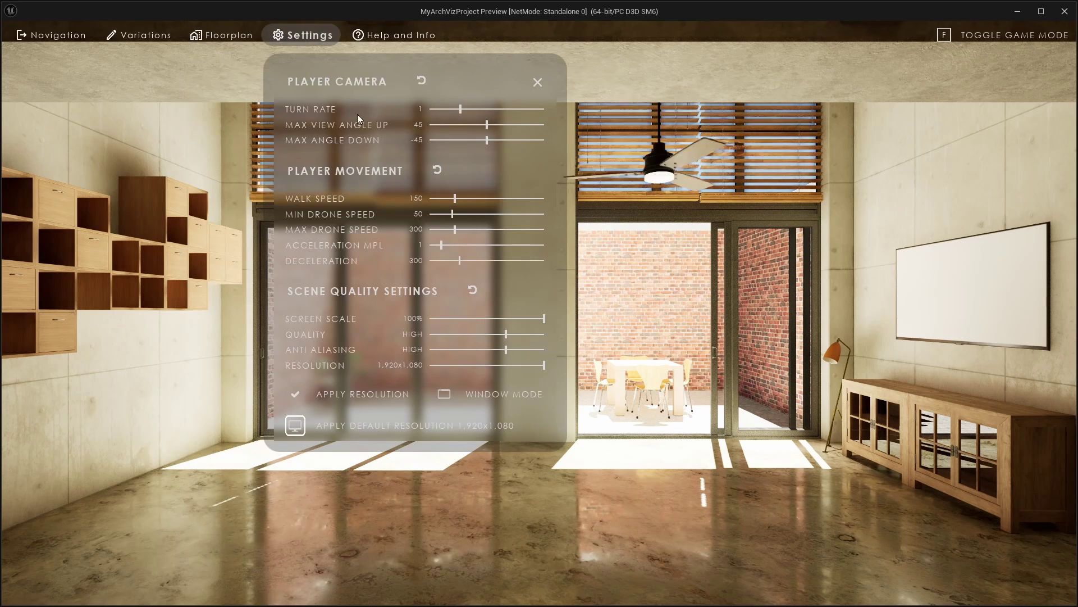
{"action": "left_click", "coordinate": [396, 35]}
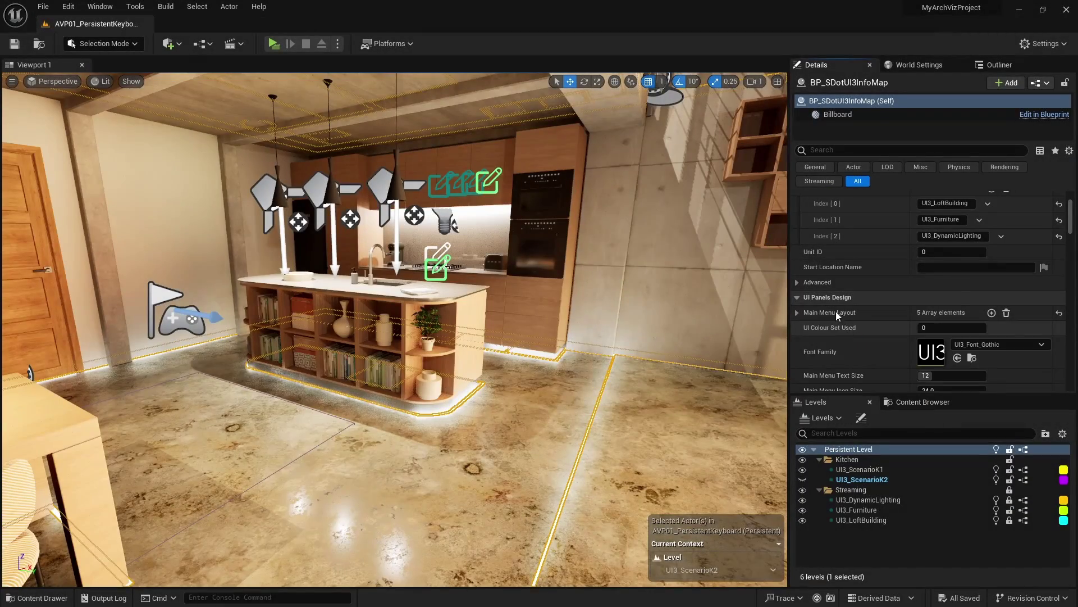
Add a new Index [5] entry to the Main Menu Layout
{"action": "left_click", "coordinate": [798, 313]}
{"action": "scroll", "coordinate": [845, 359], "scroll_direction": "down", "scroll_amount": 3}
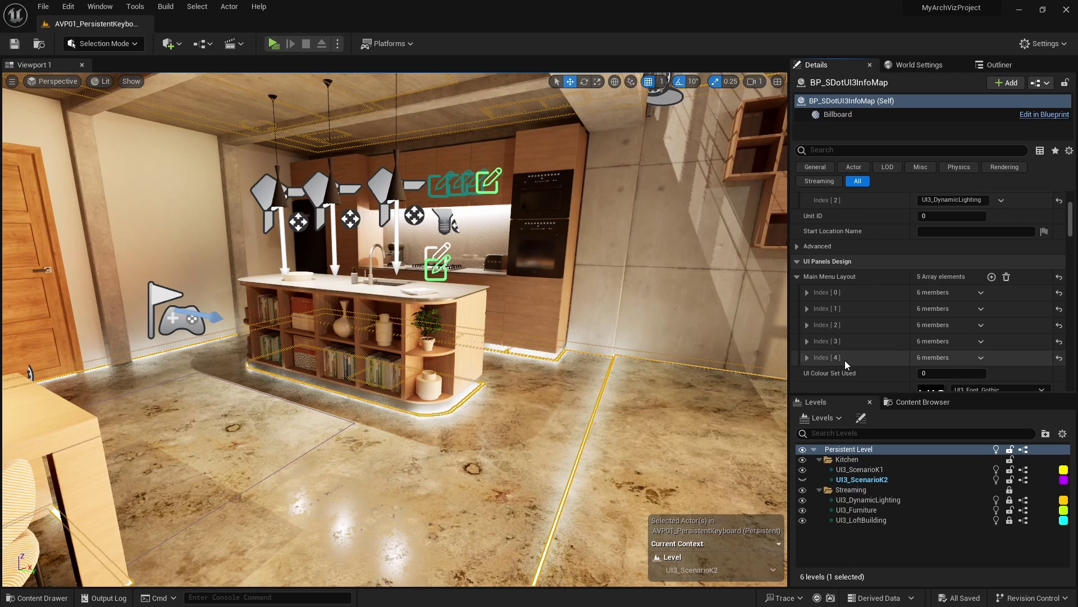
{"action": "left_click", "coordinate": [991, 240]}
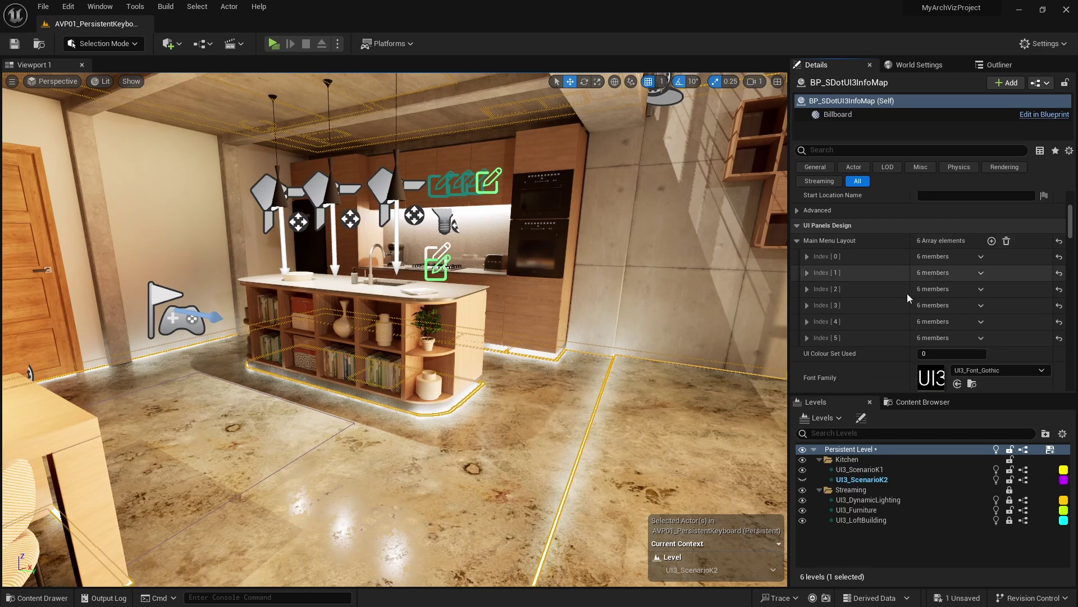
{"action": "left_click", "coordinate": [807, 338]}
{"action": "scroll", "coordinate": [955, 354], "scroll_direction": "down", "scroll_amount": 2}
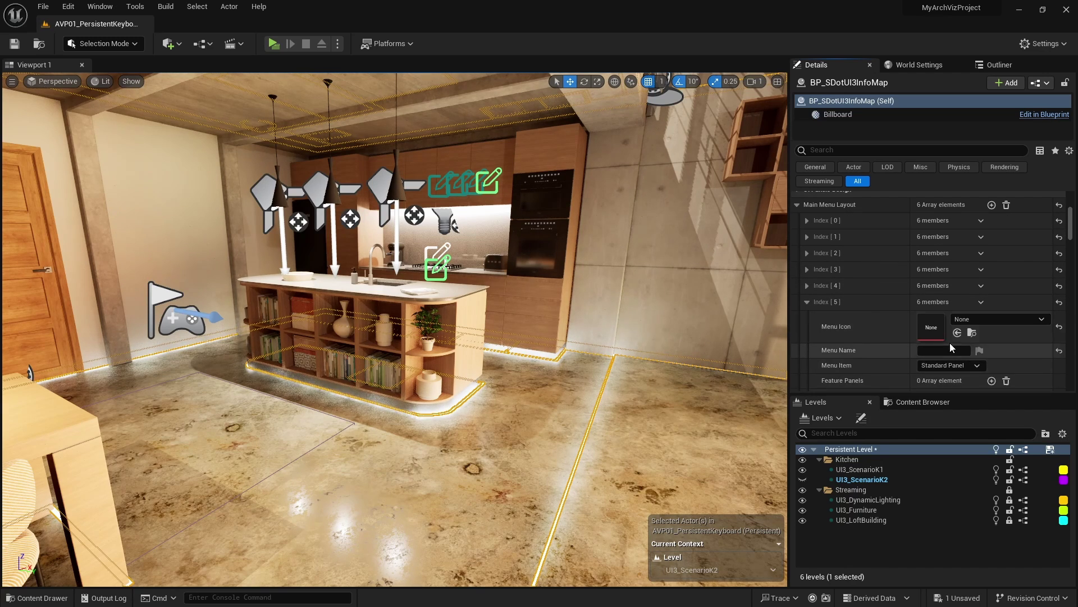
Give the new entry the T_IconCamera icon, the name Screenshot, and type Standard Panel
{"action": "left_click", "coordinate": [989, 321]}
{"action": "type", "text": "c"}
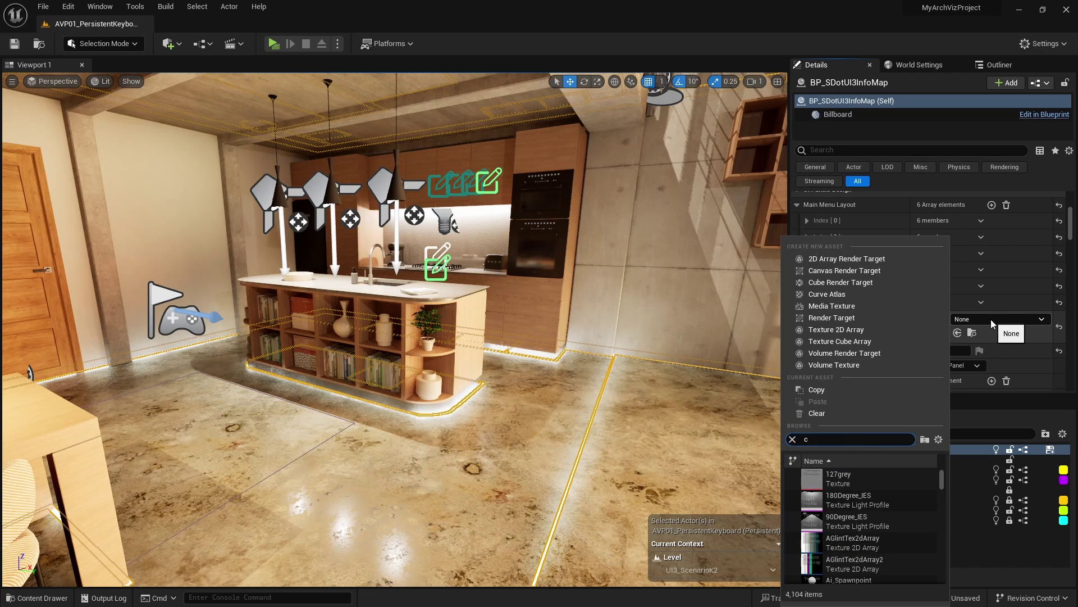
{"action": "type", "text": "amera"}
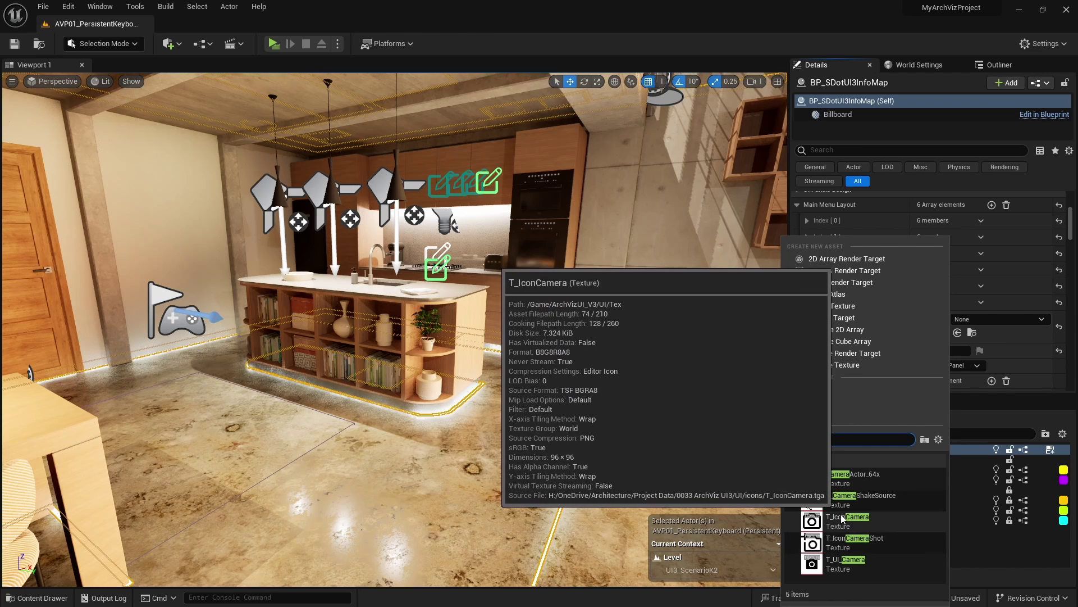
{"action": "left_click", "coordinate": [841, 515]}
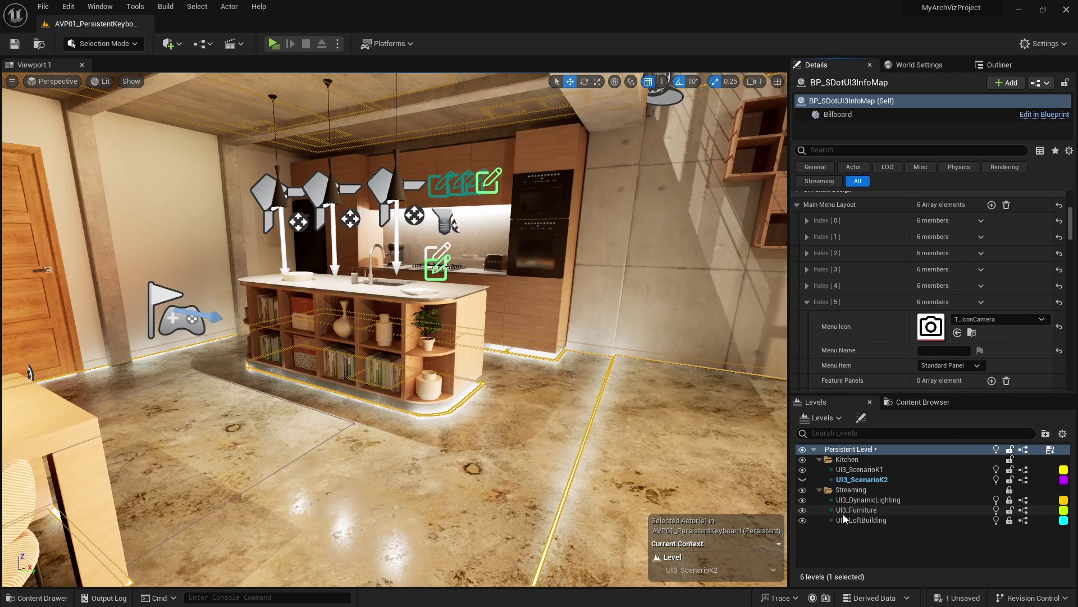
{"action": "left_click", "coordinate": [938, 352]}
{"action": "type", "text": "Sc"}
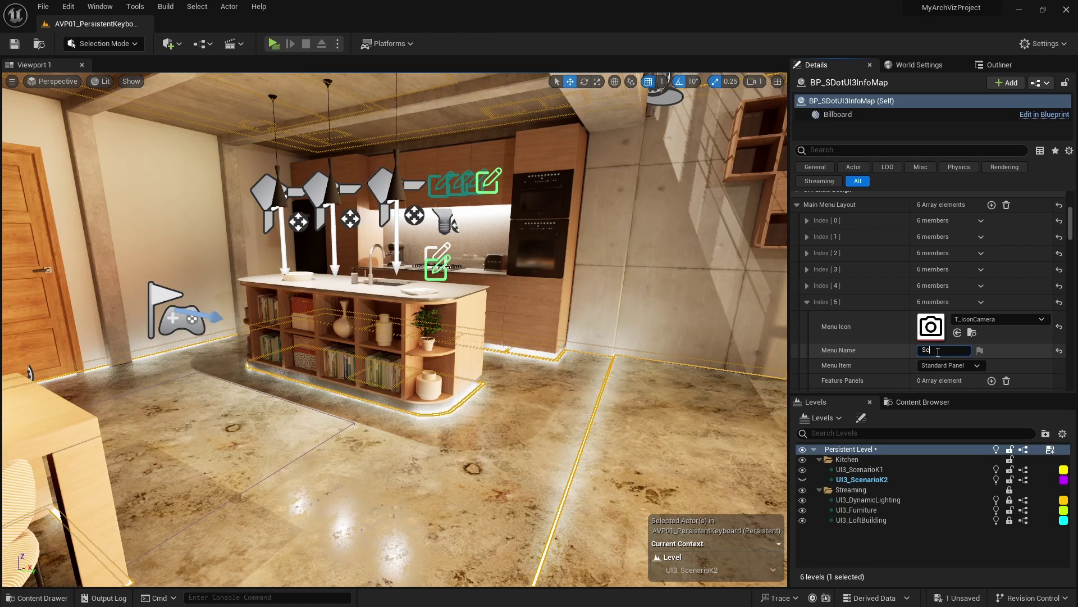
{"action": "type", "text": "reenshot"}
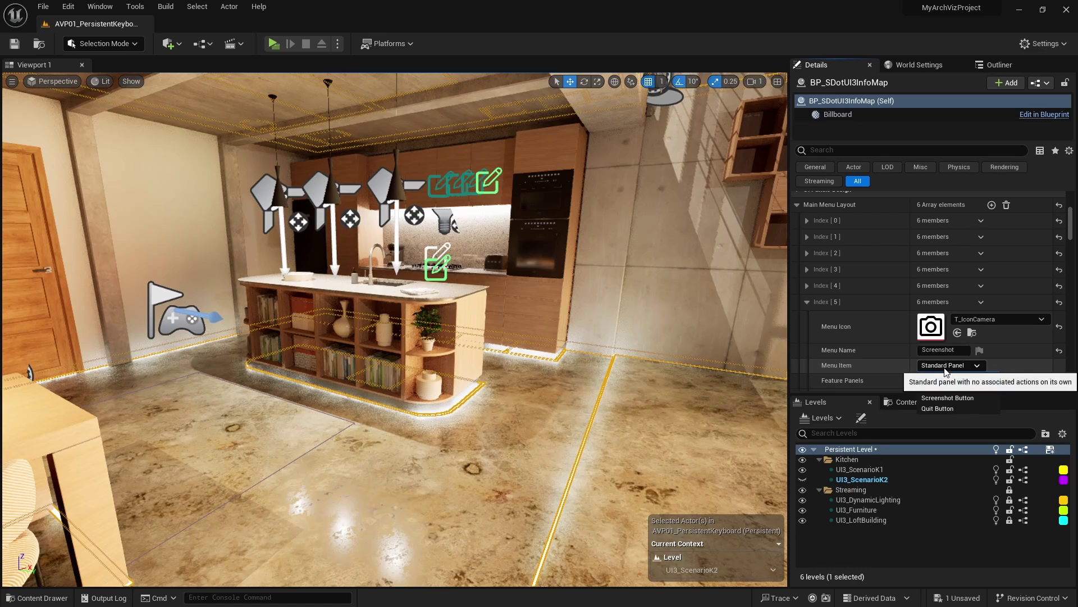
{"action": "left_click", "coordinate": [957, 366]}
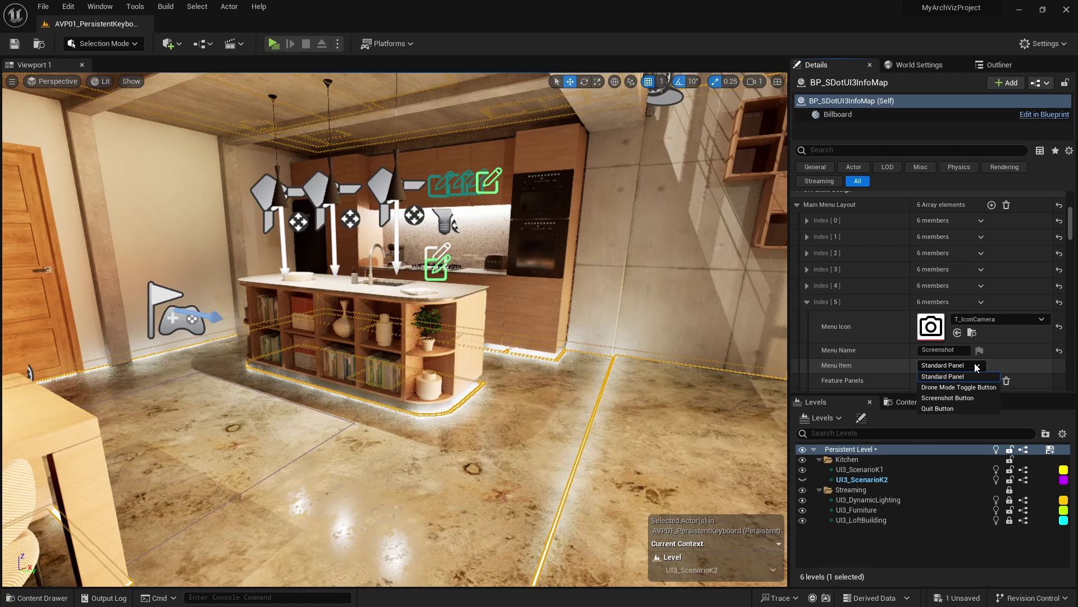
{"action": "left_click", "coordinate": [955, 376]}
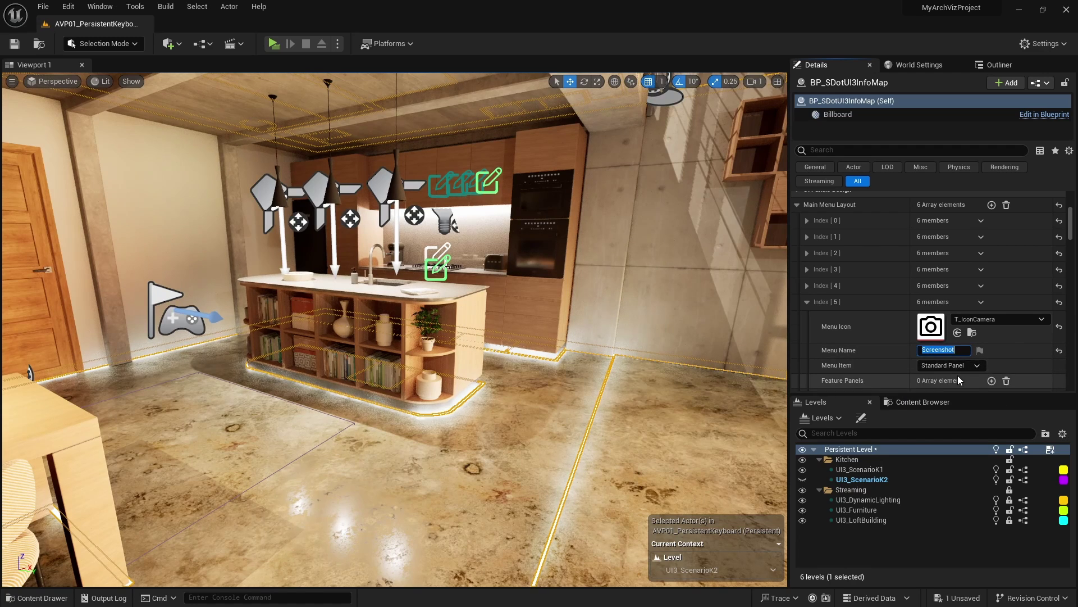
{"action": "scroll", "coordinate": [958, 376], "scroll_direction": "down", "scroll_amount": 2}
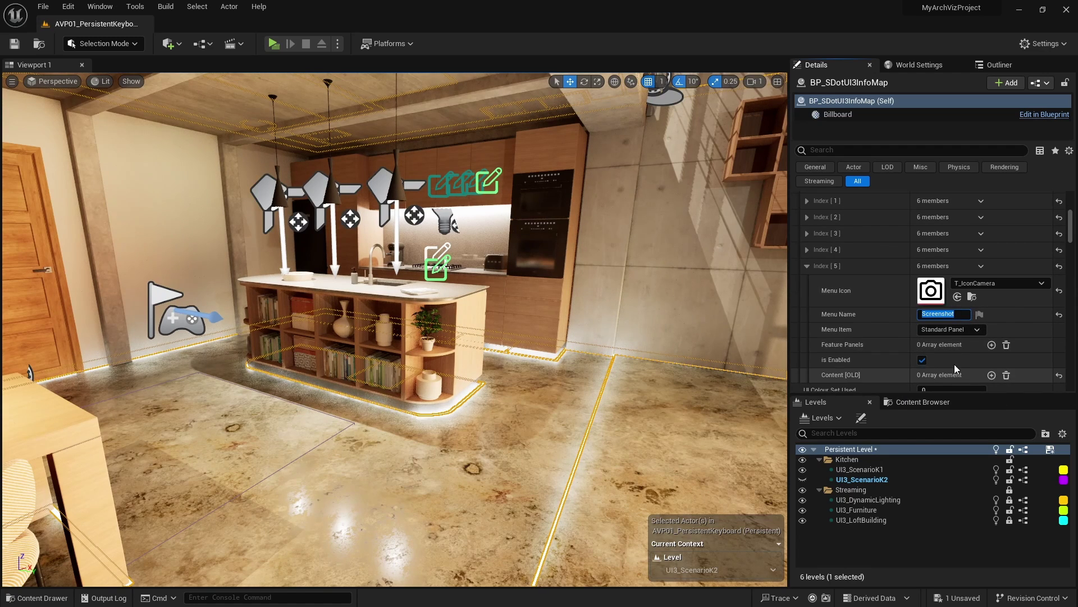
Add a Feature Panels element to the Screenshot entry and set it to Cinematic Screenshots
{"action": "left_click", "coordinate": [992, 344]}
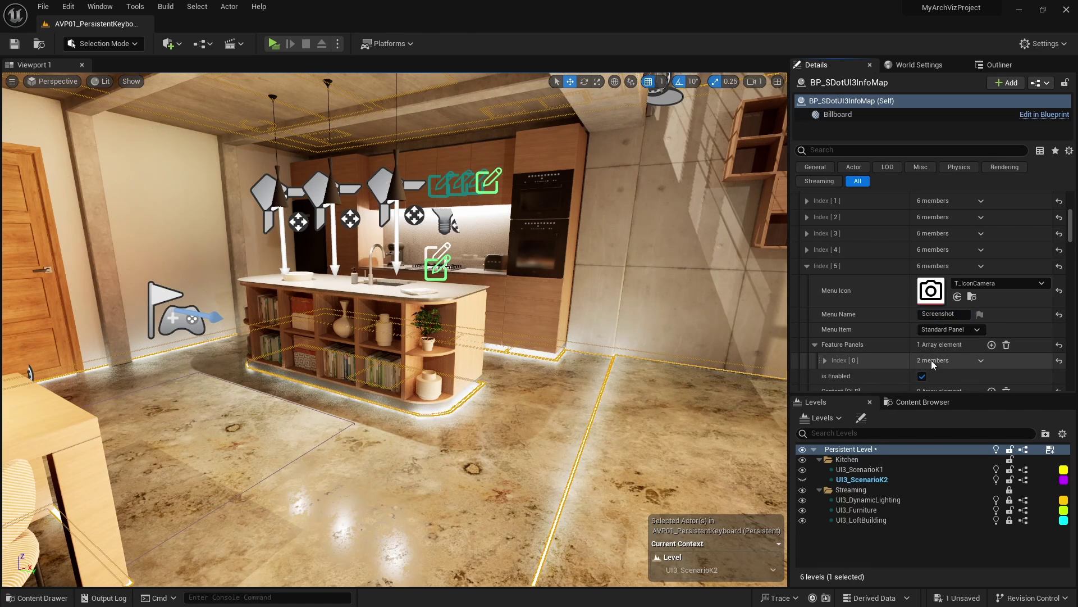
{"action": "left_click", "coordinate": [825, 361]}
{"action": "scroll", "coordinate": [945, 379], "scroll_direction": "down", "scroll_amount": 2}
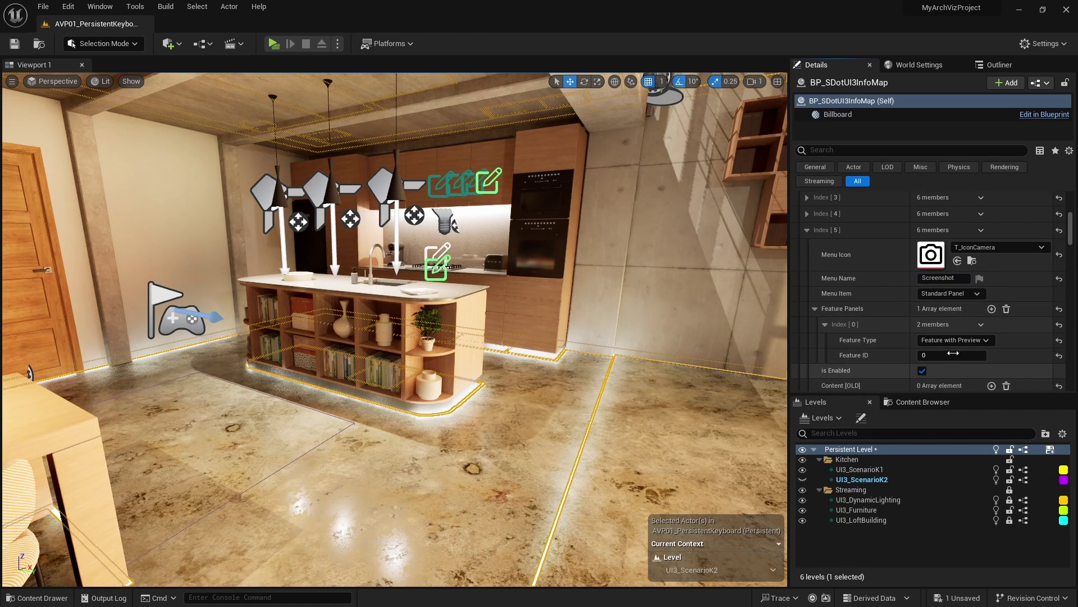
{"action": "left_click", "coordinate": [957, 339]}
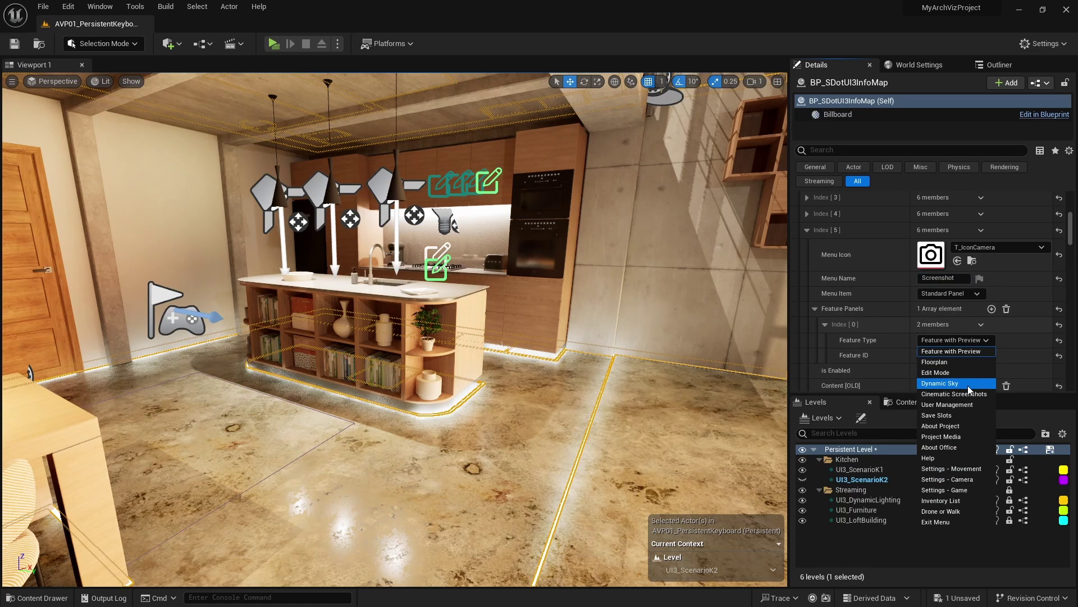
{"action": "left_click", "coordinate": [947, 393]}
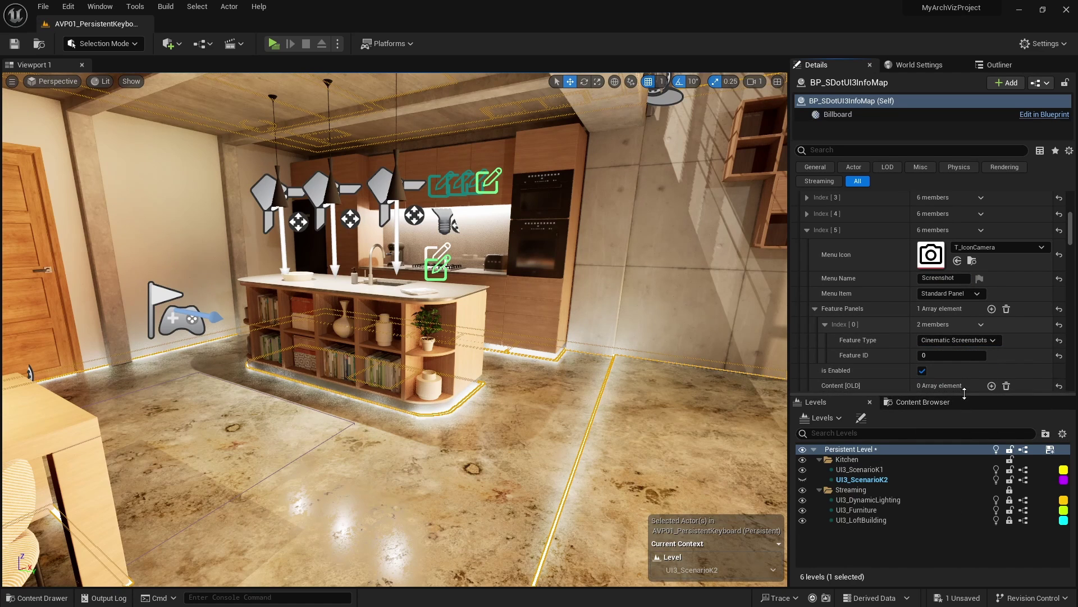
Move the Screenshot entry from Index [5] to Index [3], before Settings
{"action": "left_click", "coordinate": [807, 230]}
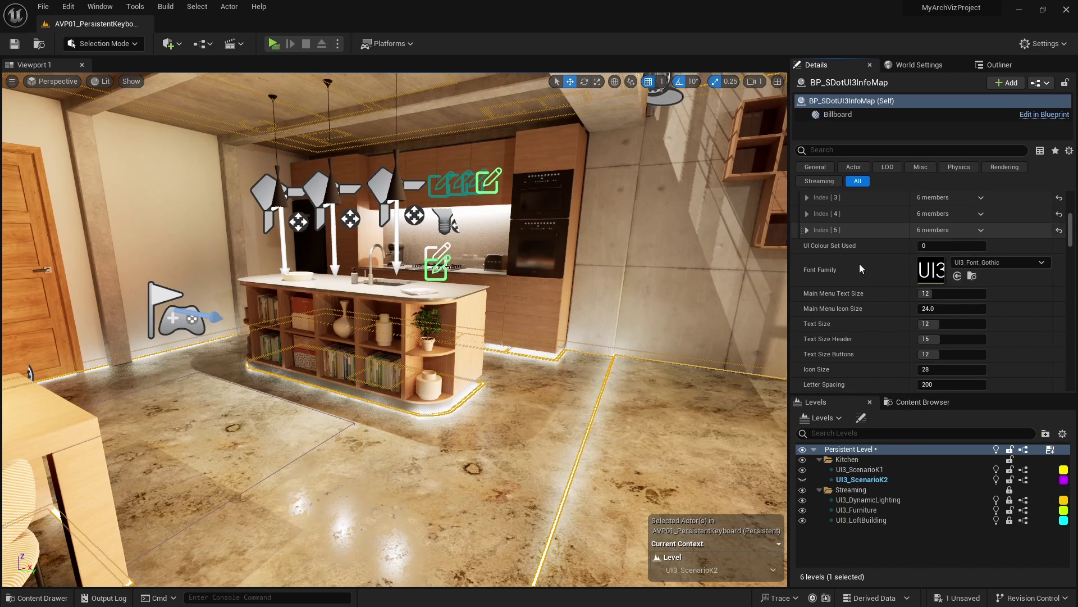
{"action": "scroll", "coordinate": [814, 271], "scroll_direction": "up", "scroll_amount": 2}
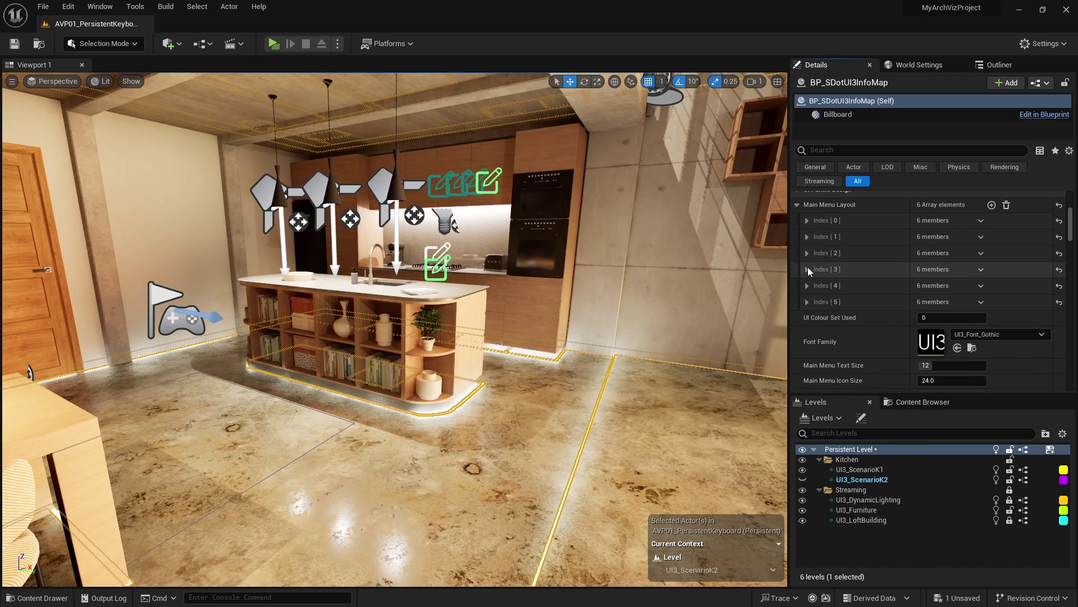
{"action": "left_click", "coordinate": [807, 270]}
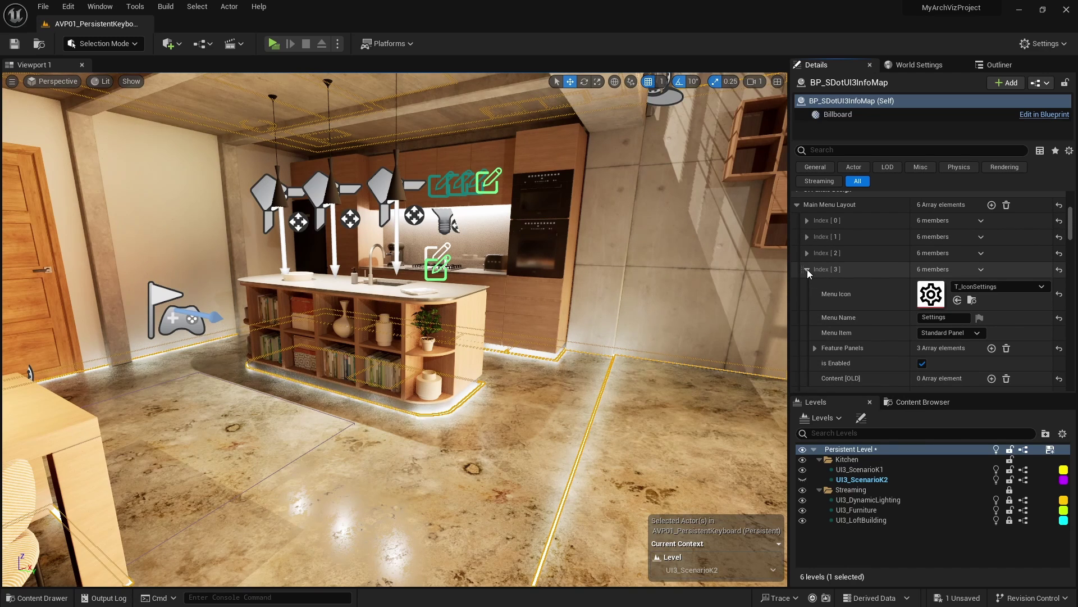
{"action": "scroll", "coordinate": [807, 268], "scroll_direction": "down", "scroll_amount": 3}
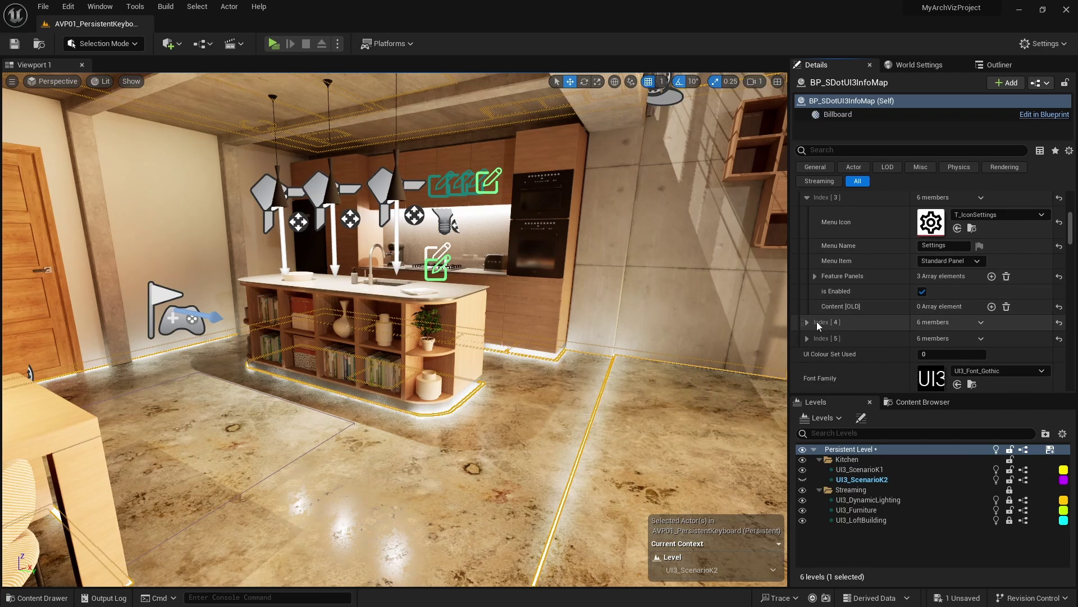
{"action": "scroll", "coordinate": [816, 322], "scroll_direction": "up", "scroll_amount": 1}
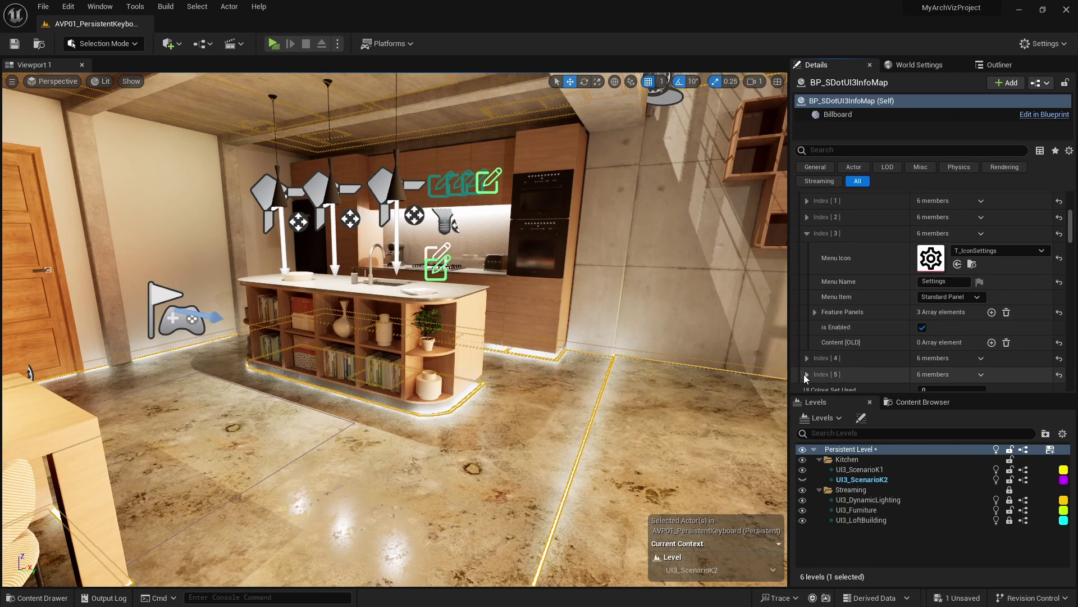
{"action": "left_click_drag", "start_coordinate": [801, 373], "coordinate": [813, 239]}
{"action": "left_click", "coordinate": [807, 266]}
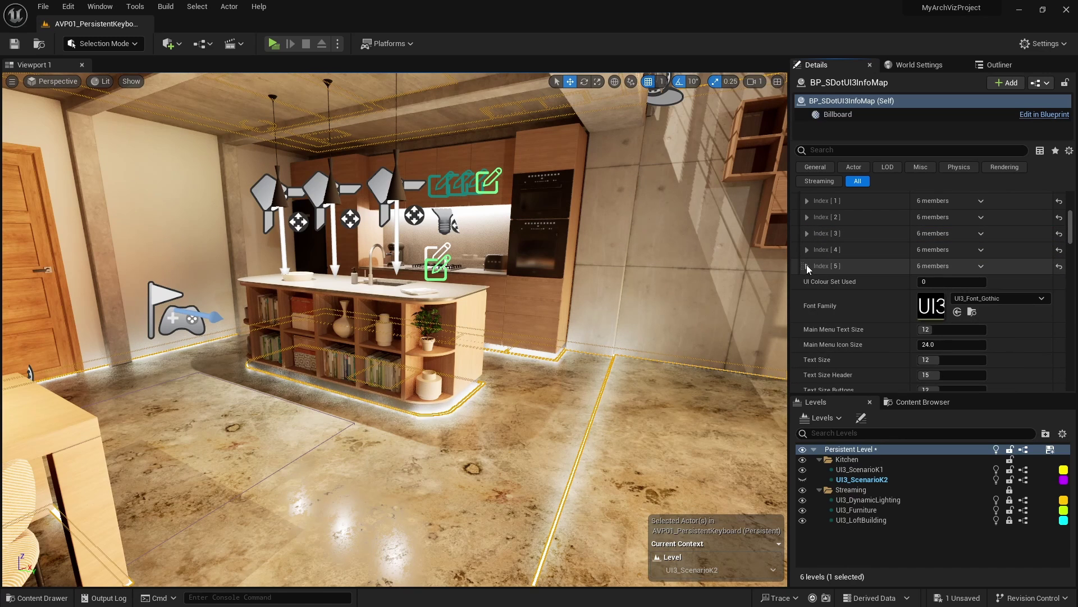
Save the level and check the Screenshot menu's Cinematic Screenshots panel in play preview
{"action": "left_click", "coordinate": [1049, 448]}
{"action": "left_click", "coordinate": [274, 44]}
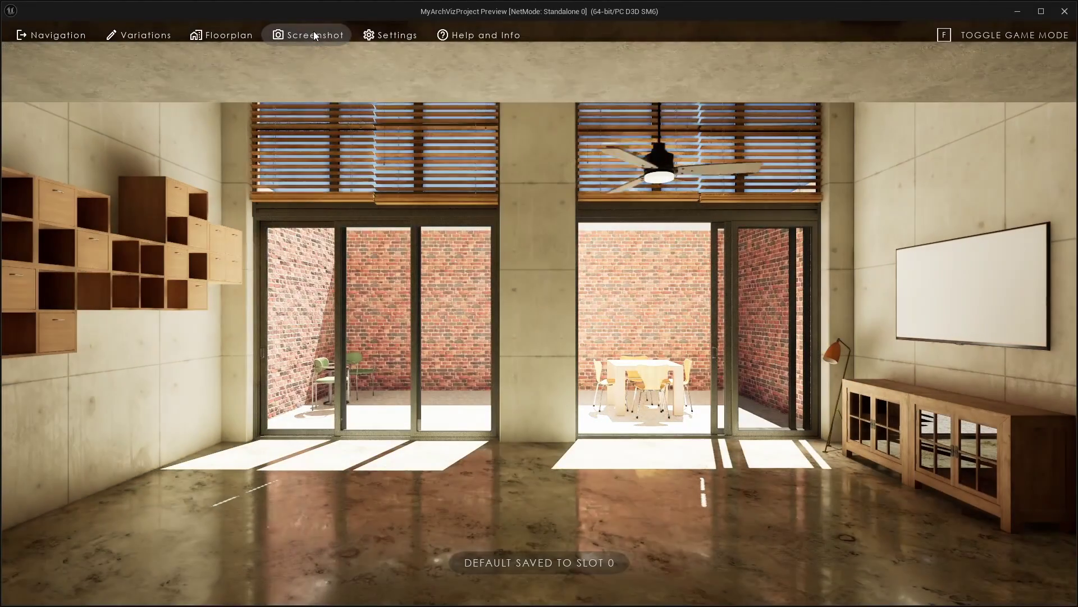
{"action": "left_click", "coordinate": [314, 34]}
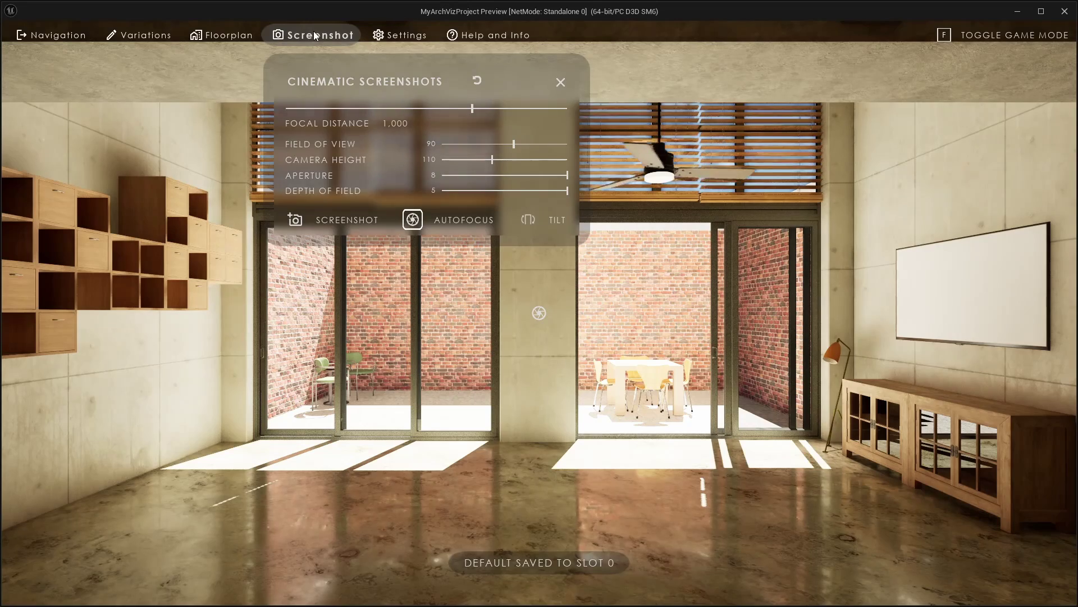